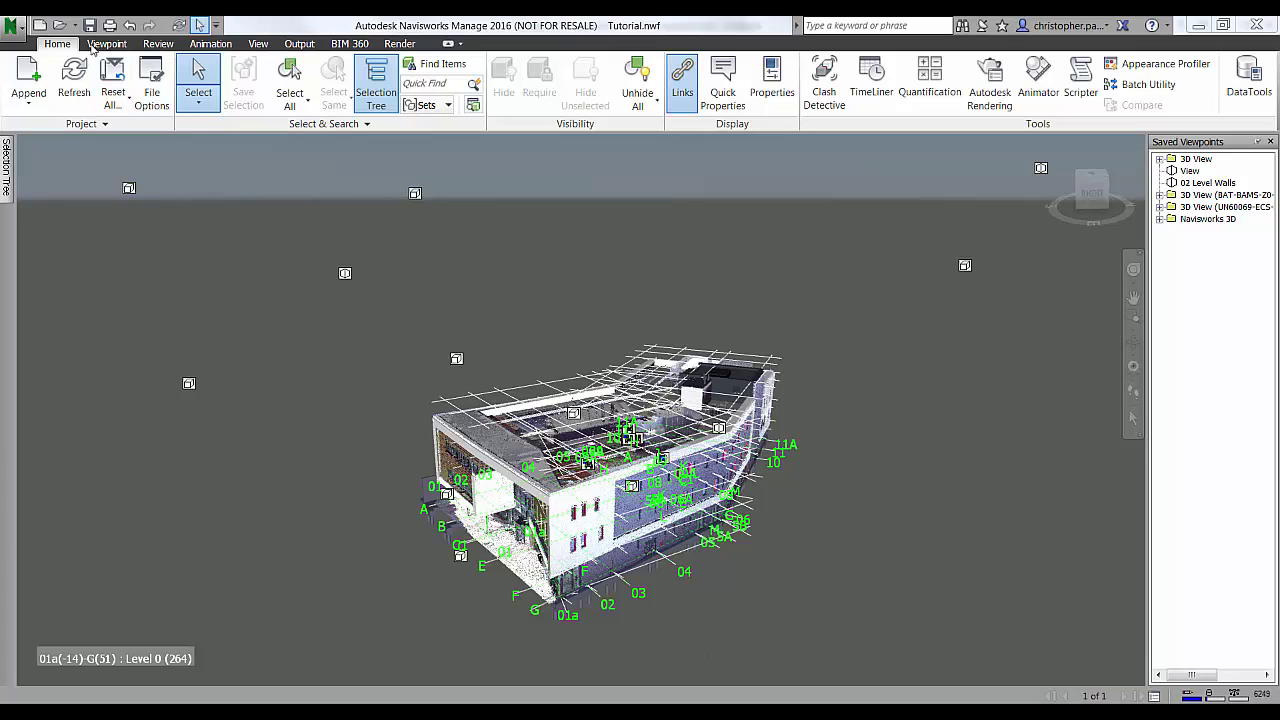
# Enable sectioning and raise the top-aligned section Plane 1 above the building so the whole model is uncut
pyautogui.click(106, 45)
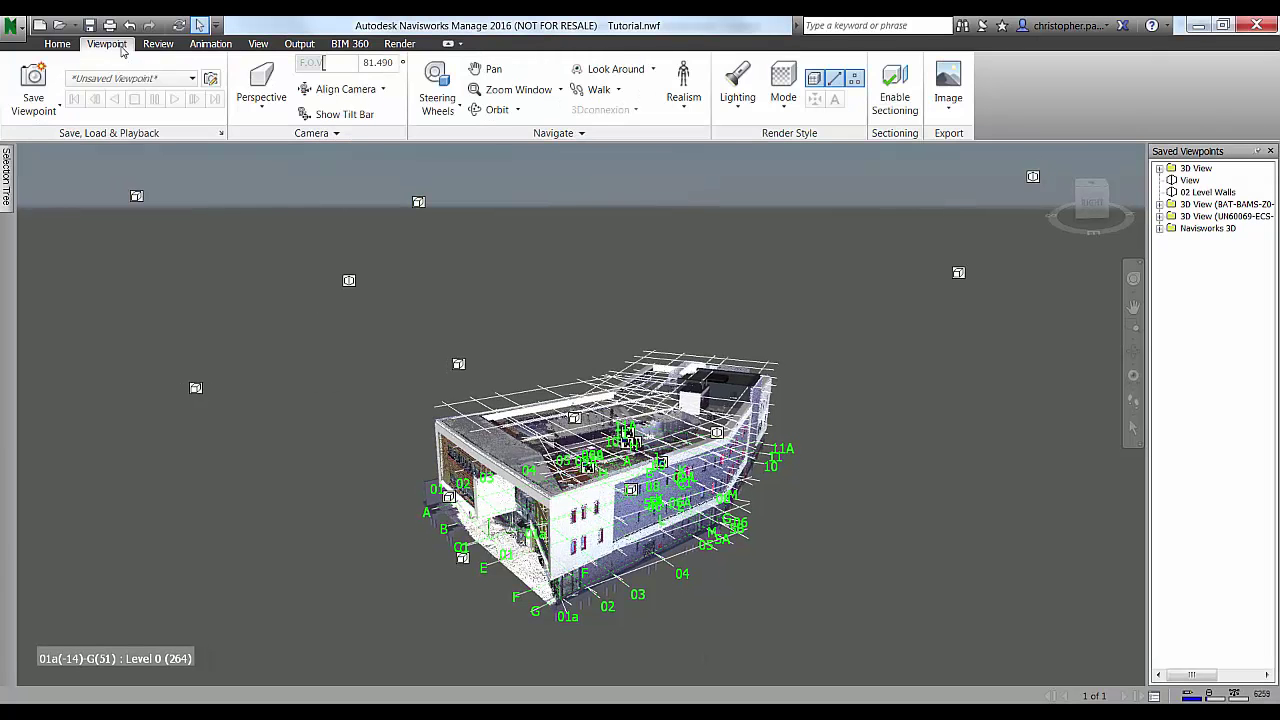
pyautogui.click(893, 108)
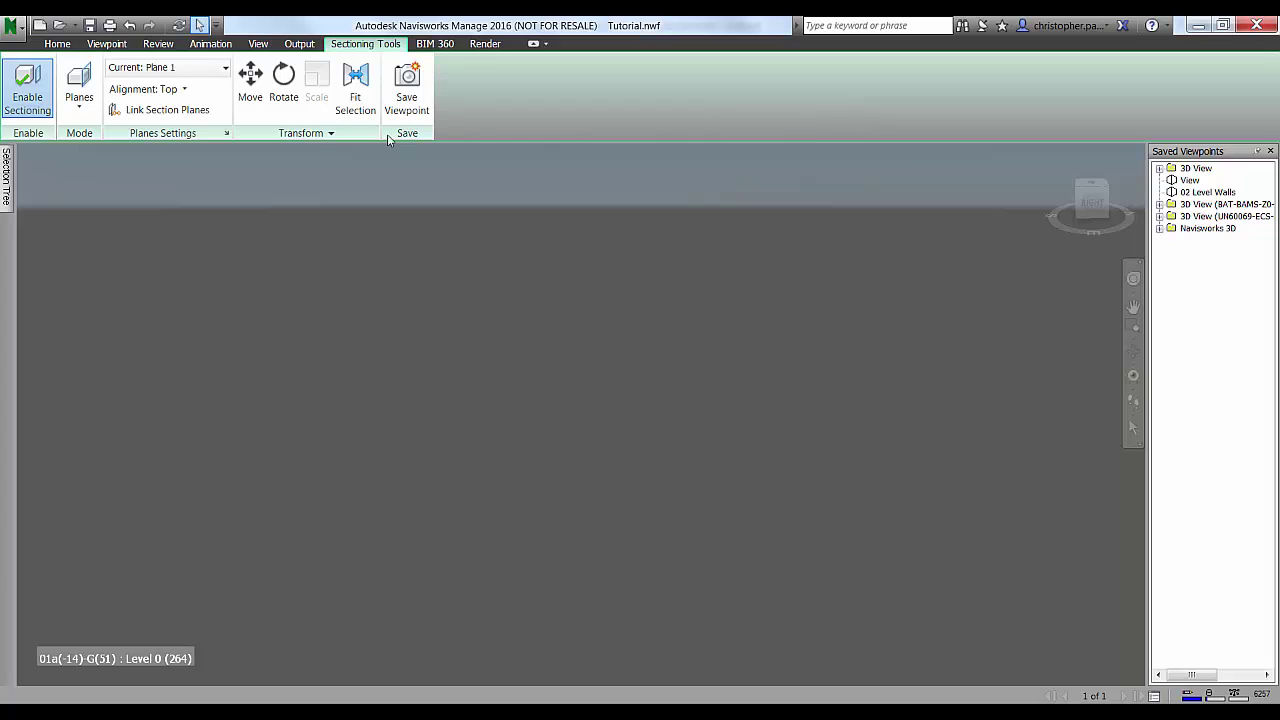
pyautogui.click(350, 94)
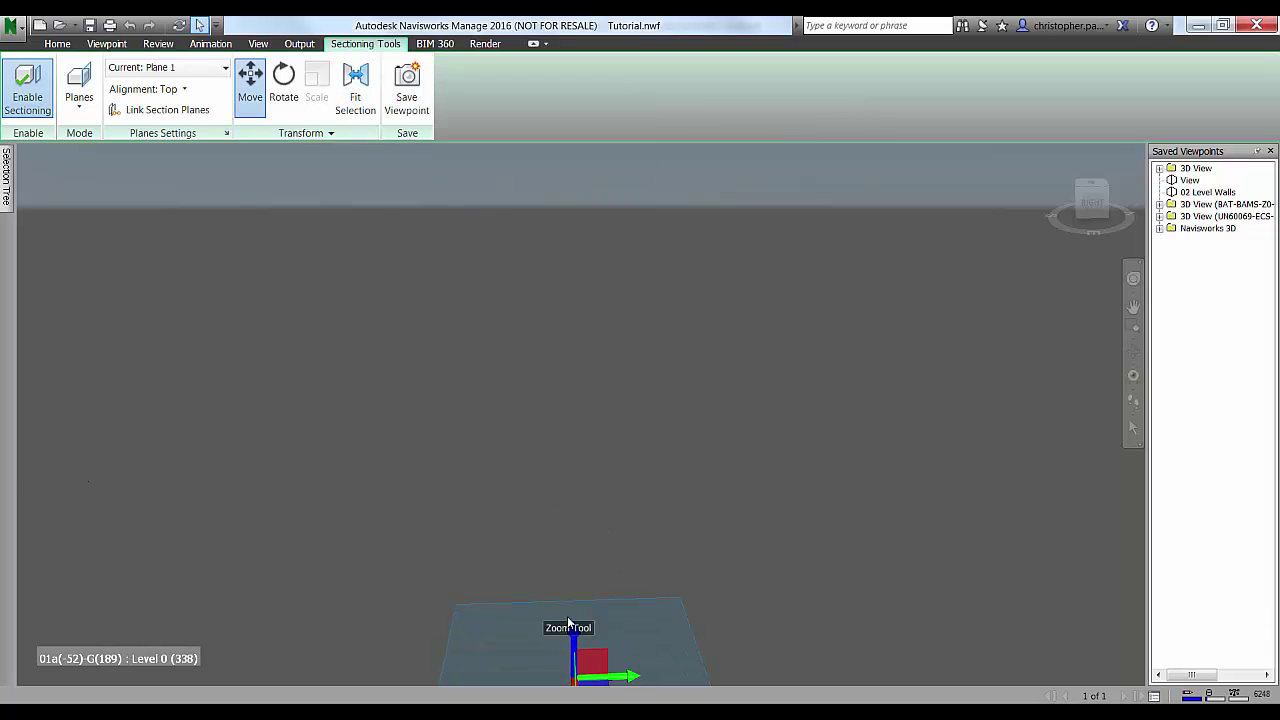
pyautogui.moveTo(574, 631); pyautogui.dragTo(596, 372)
# Lower section Plane 1 into the building to cut away the roof and upper storey and expose the rooms below
pyautogui.click(201, 70)
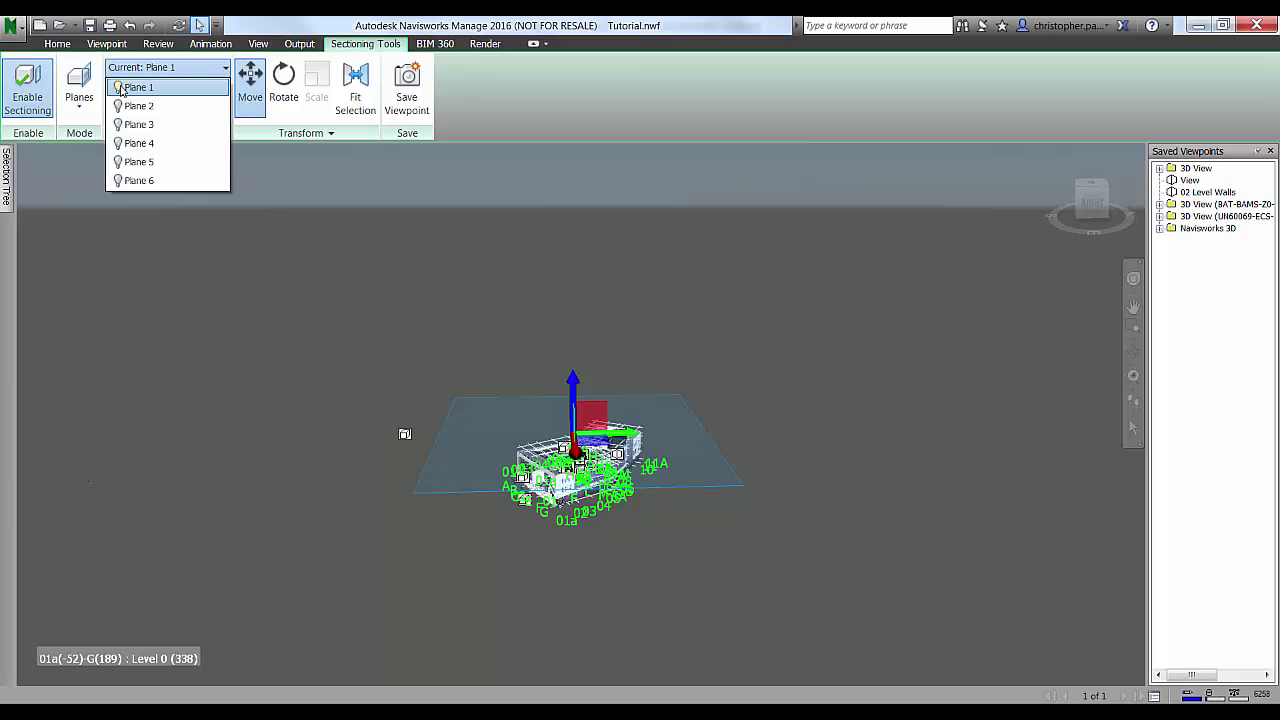
pyautogui.click(570, 376)
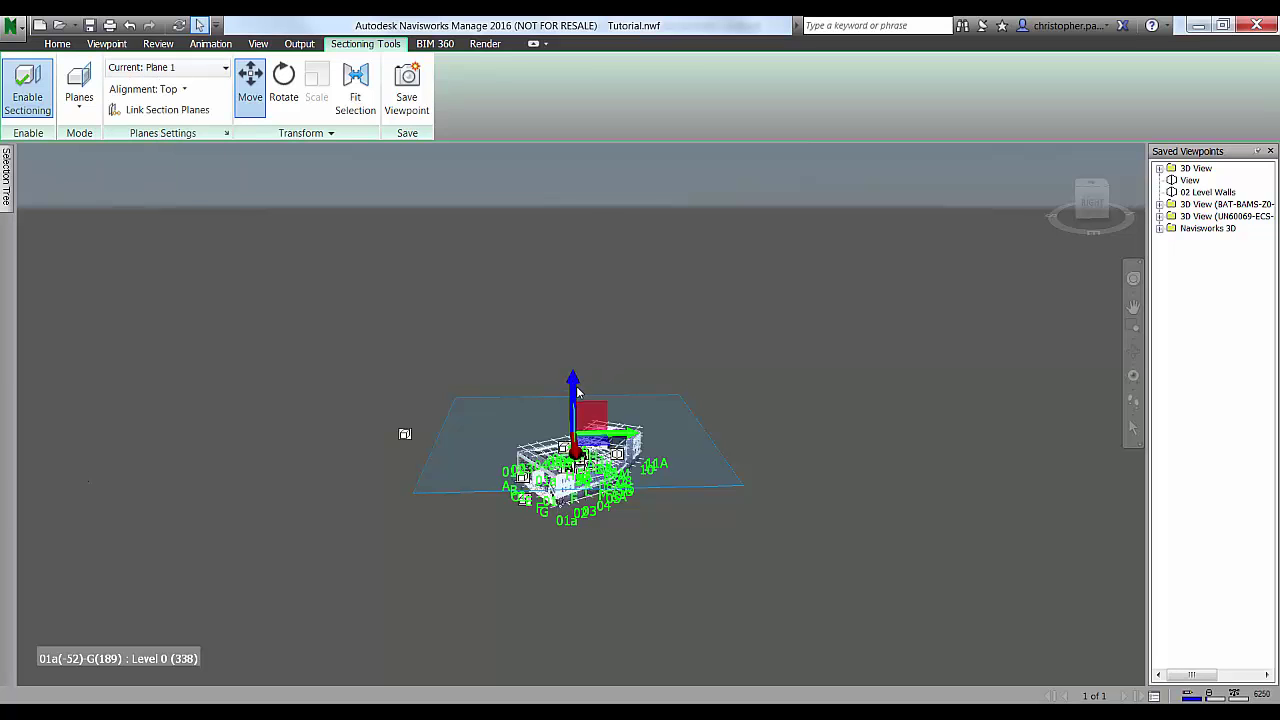
pyautogui.scroll(5, 404, 434)
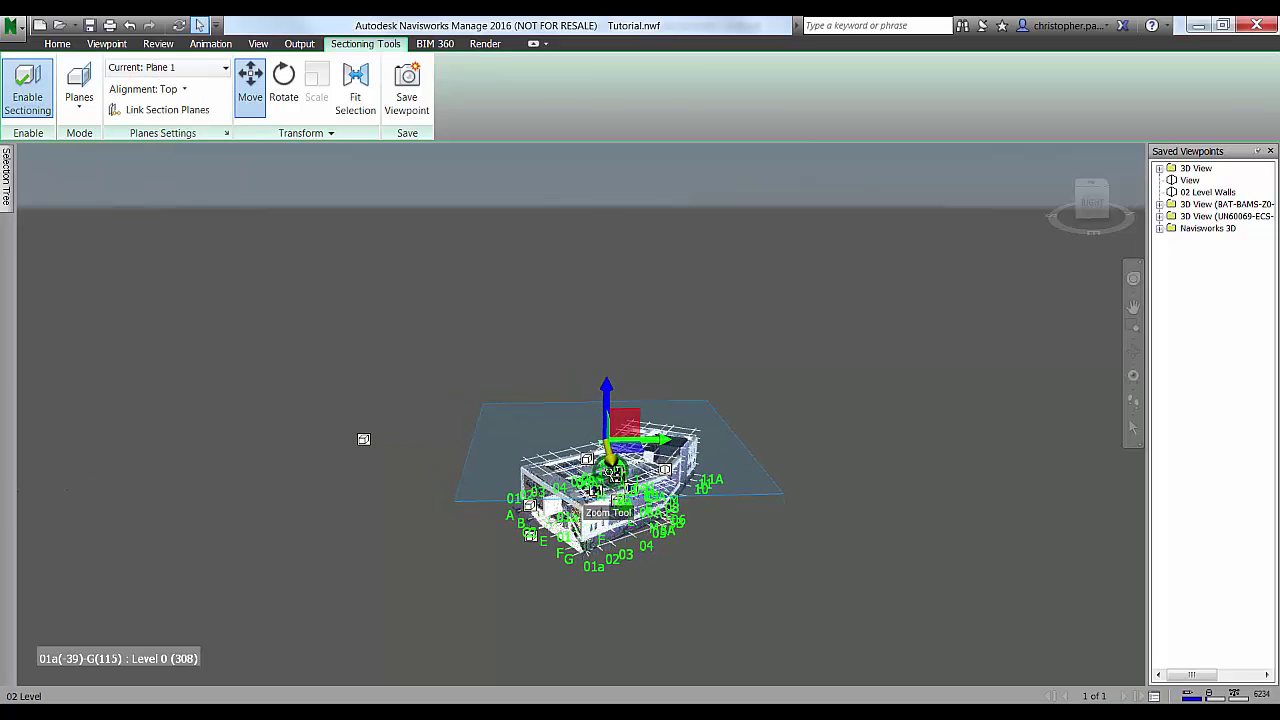
pyautogui.scroll(2, 609, 474)
pyautogui.moveTo(618, 364); pyautogui.dragTo(623, 573)
pyautogui.moveTo(860, 594); pyautogui.dragTo(840, 523, button='middle')
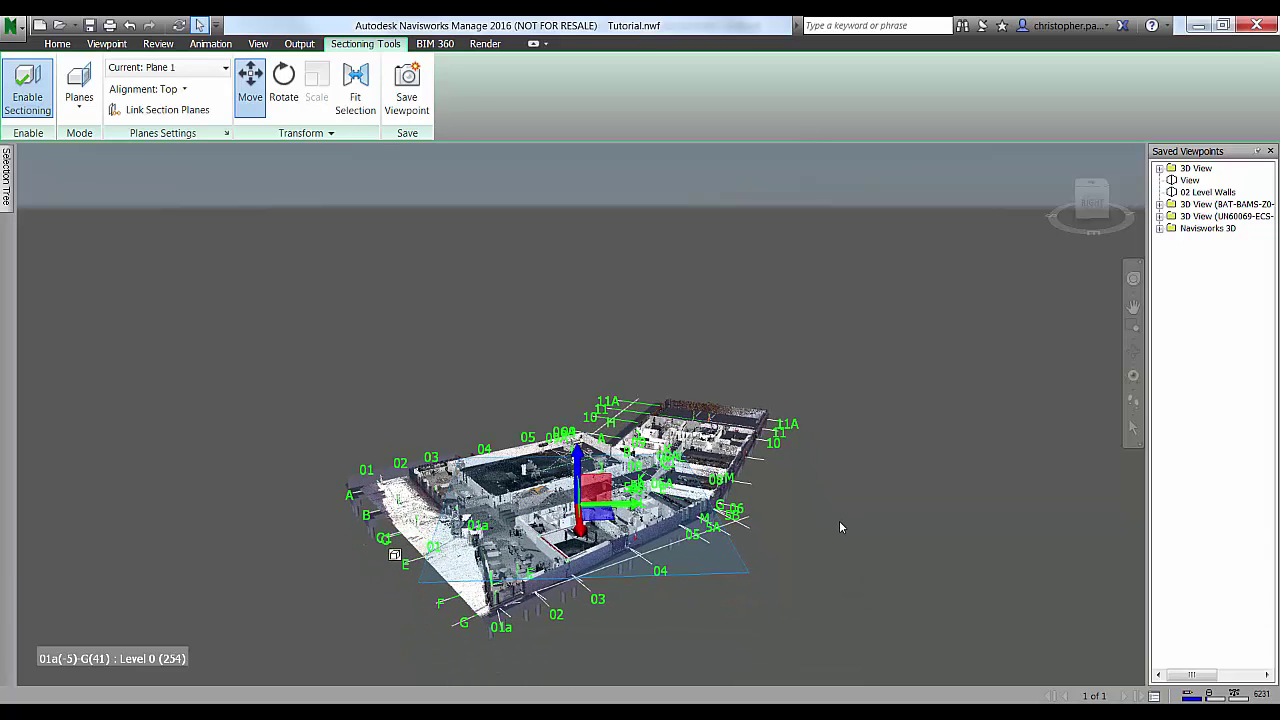
# Turn on section Plane 2 and raise Plane 1 slightly above it, leaving a thin horizontal slice of the building
pyautogui.click(127, 72)
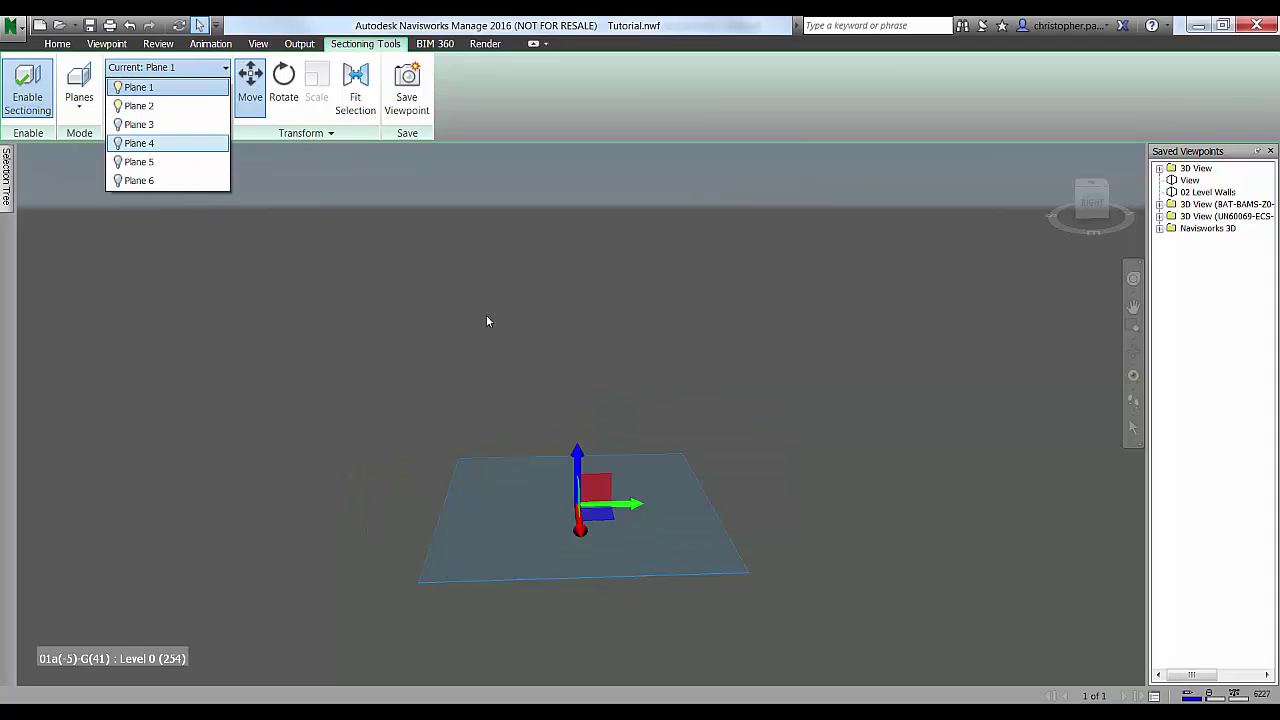
pyautogui.moveTo(577, 460); pyautogui.dragTo(585, 372)
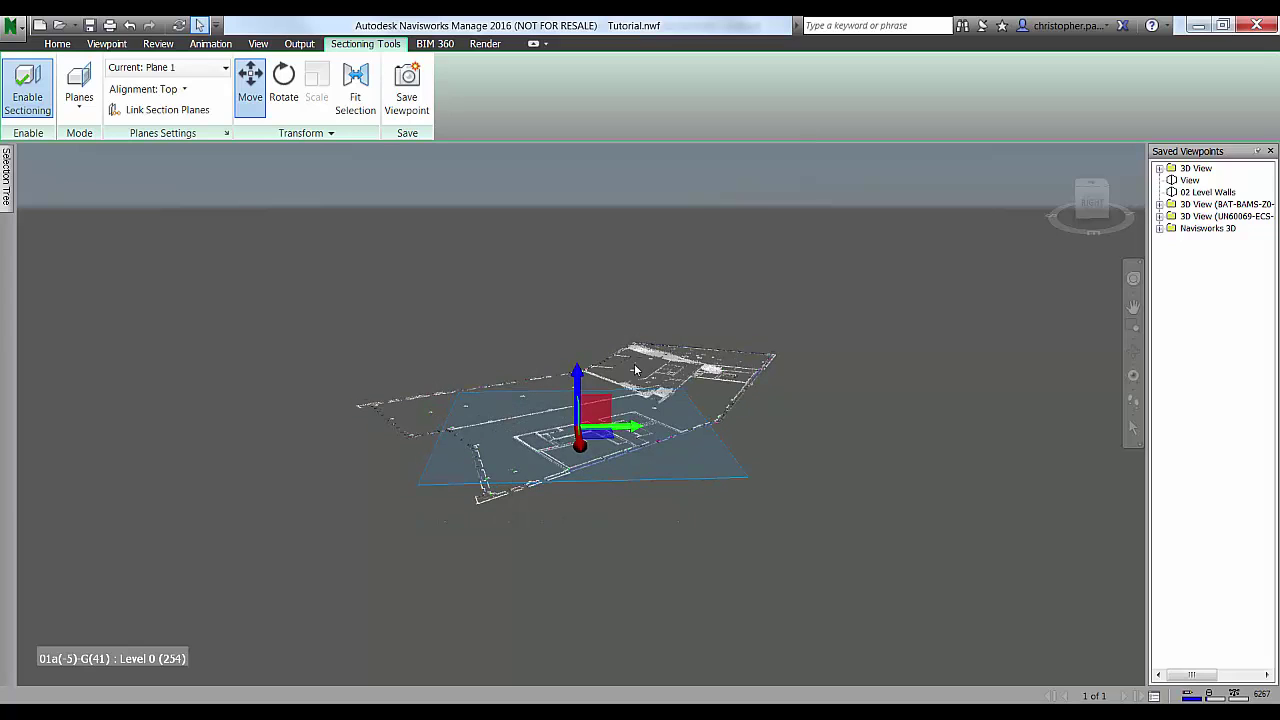
# Link the section planes and move them together slightly down through the building
pyautogui.click(227, 134)
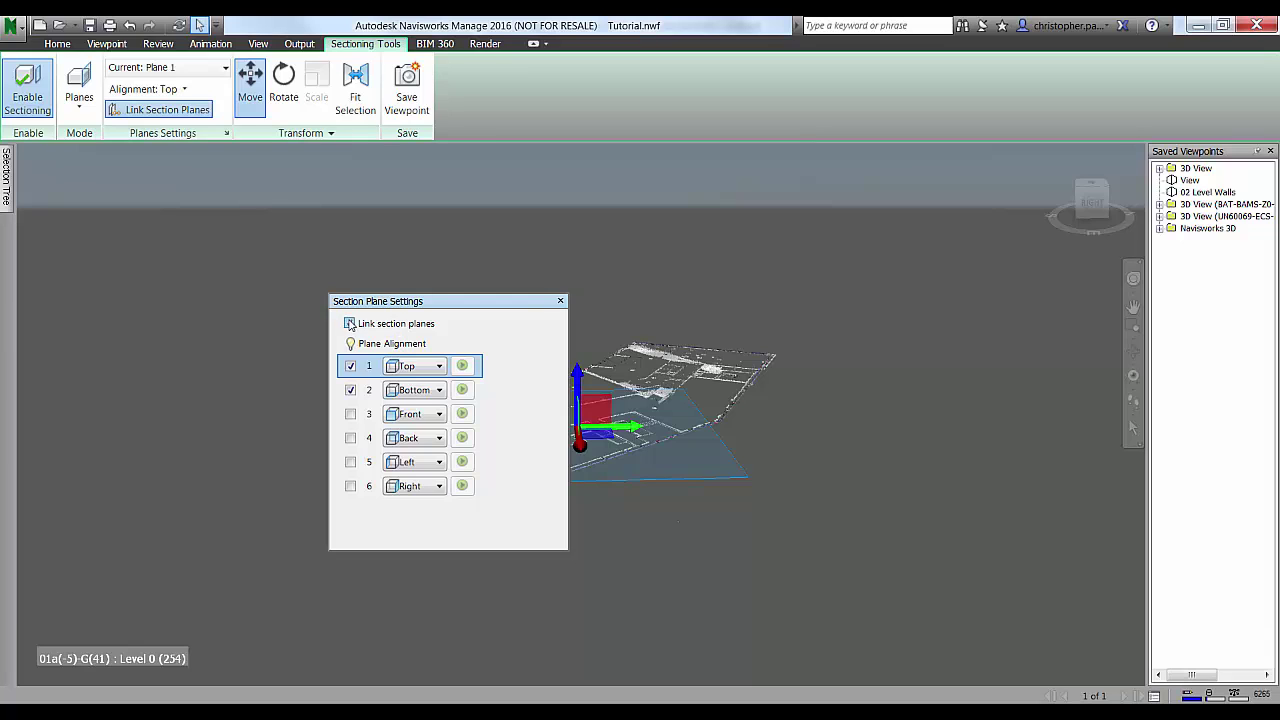
pyautogui.click(561, 302)
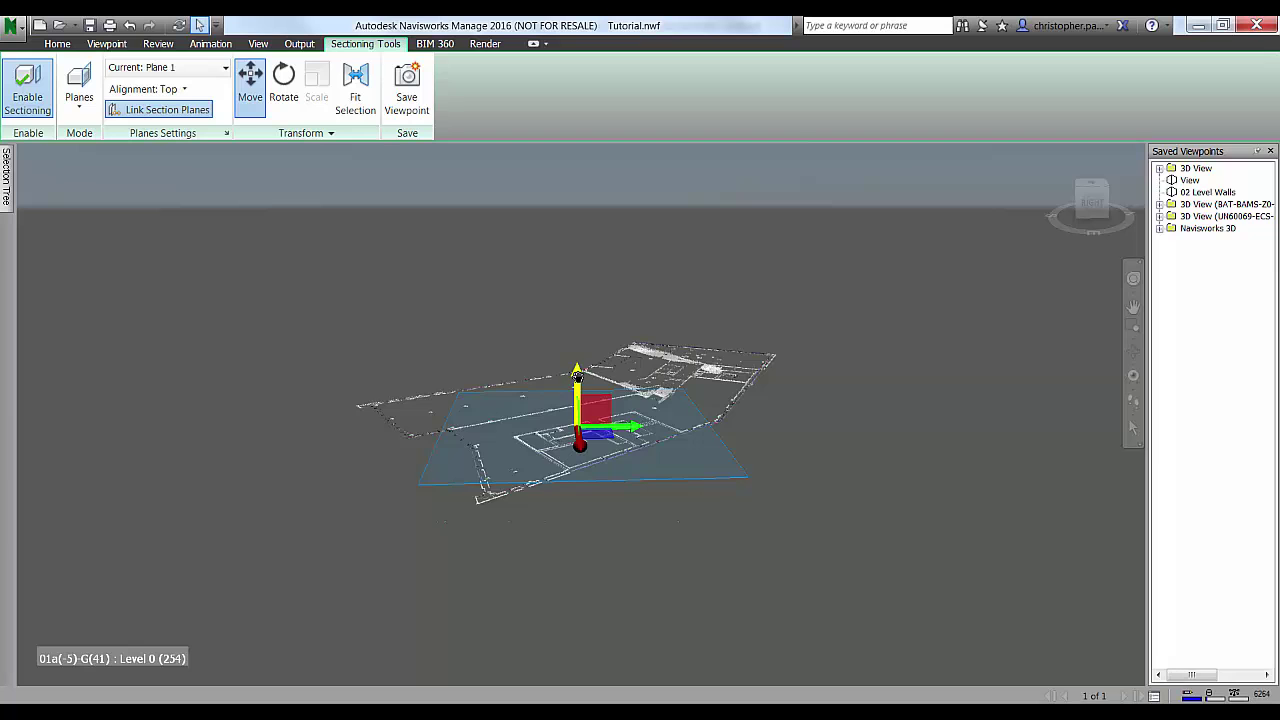
pyautogui.moveTo(577, 375)
pyautogui.mouseDown()
pyautogui.moveTo(585, 345)
pyautogui.moveTo(575, 393)
pyautogui.moveTo(577, 381)
pyautogui.mouseUp()
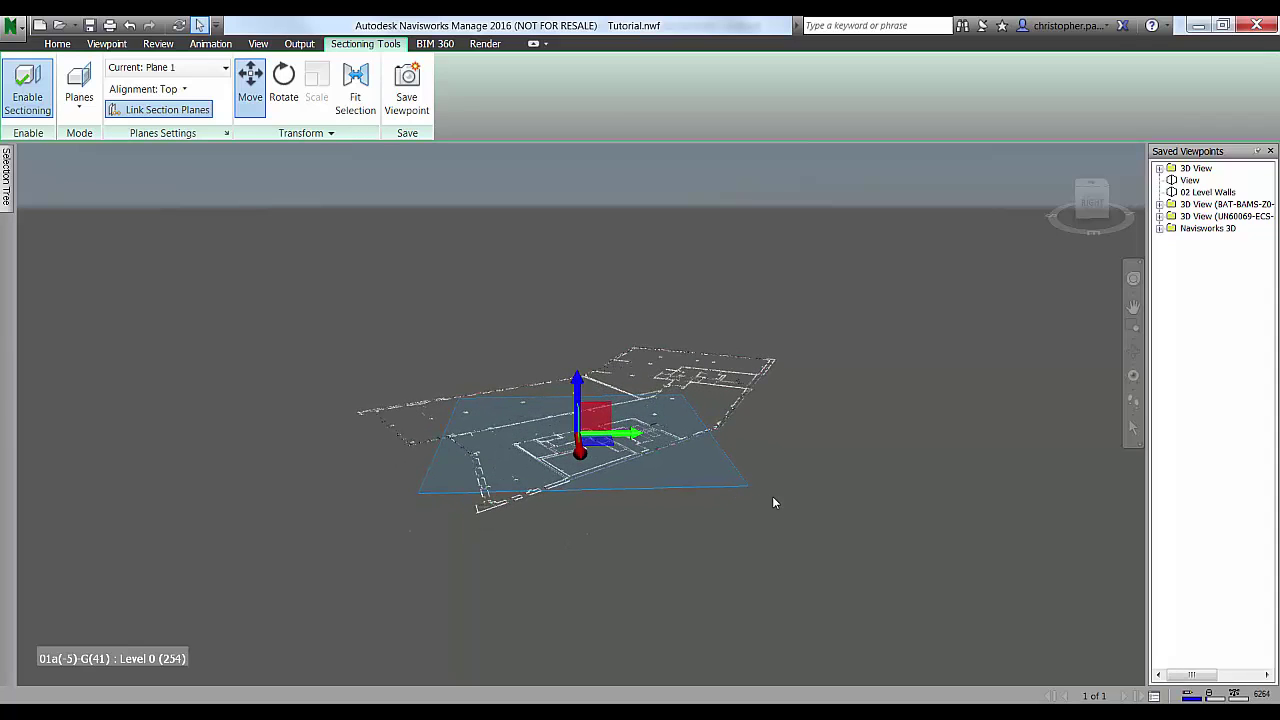
# Look at the sliced floor plan from the top view and inspect a wall corner close up
pyautogui.scroll(5, 520, 480)
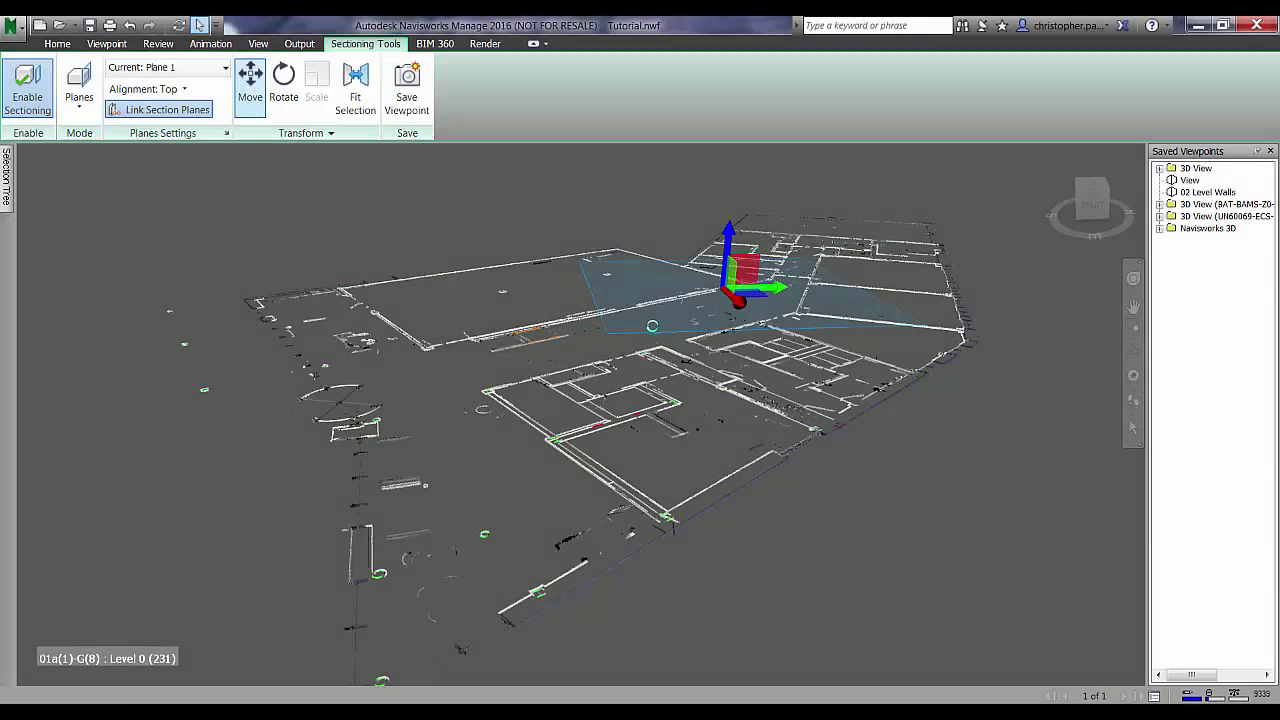
pyautogui.keyDown('shift'); pyautogui.moveTo(710, 328); pyautogui.dragTo(700, 470, button='middle'); pyautogui.keyUp('shift')
pyautogui.click(1091, 196)
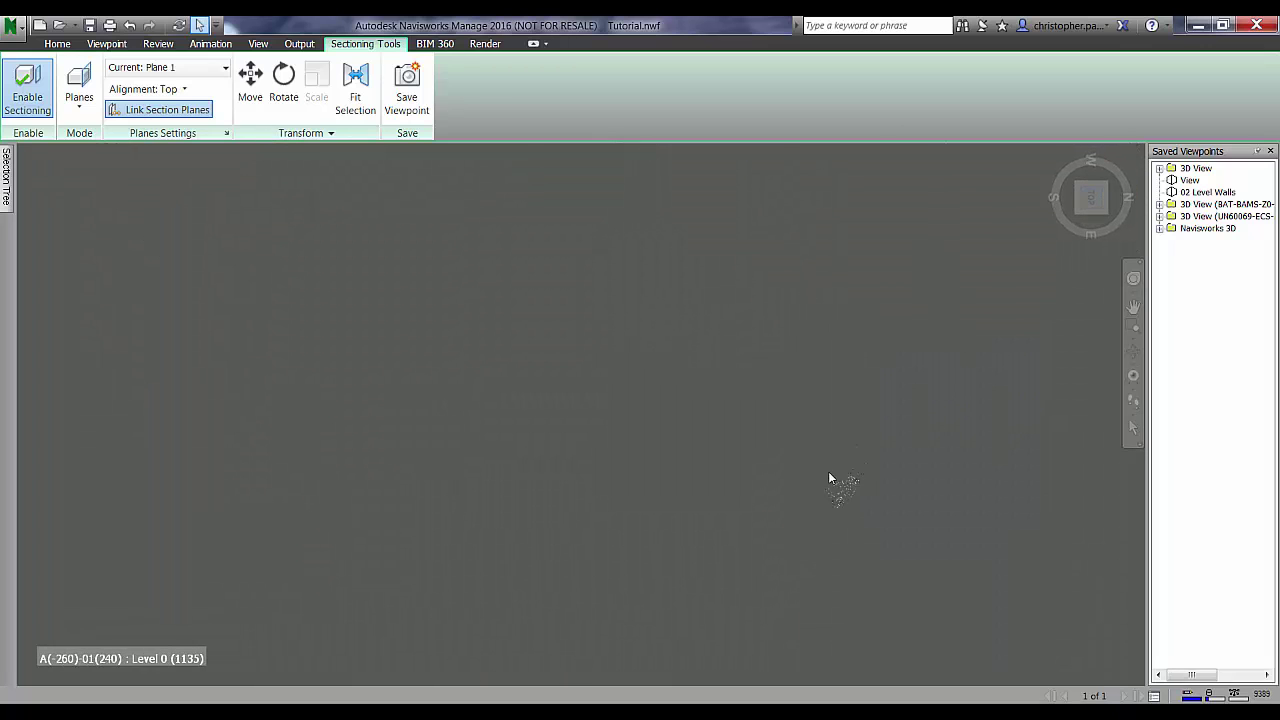
pyautogui.scroll(10, 853, 490)
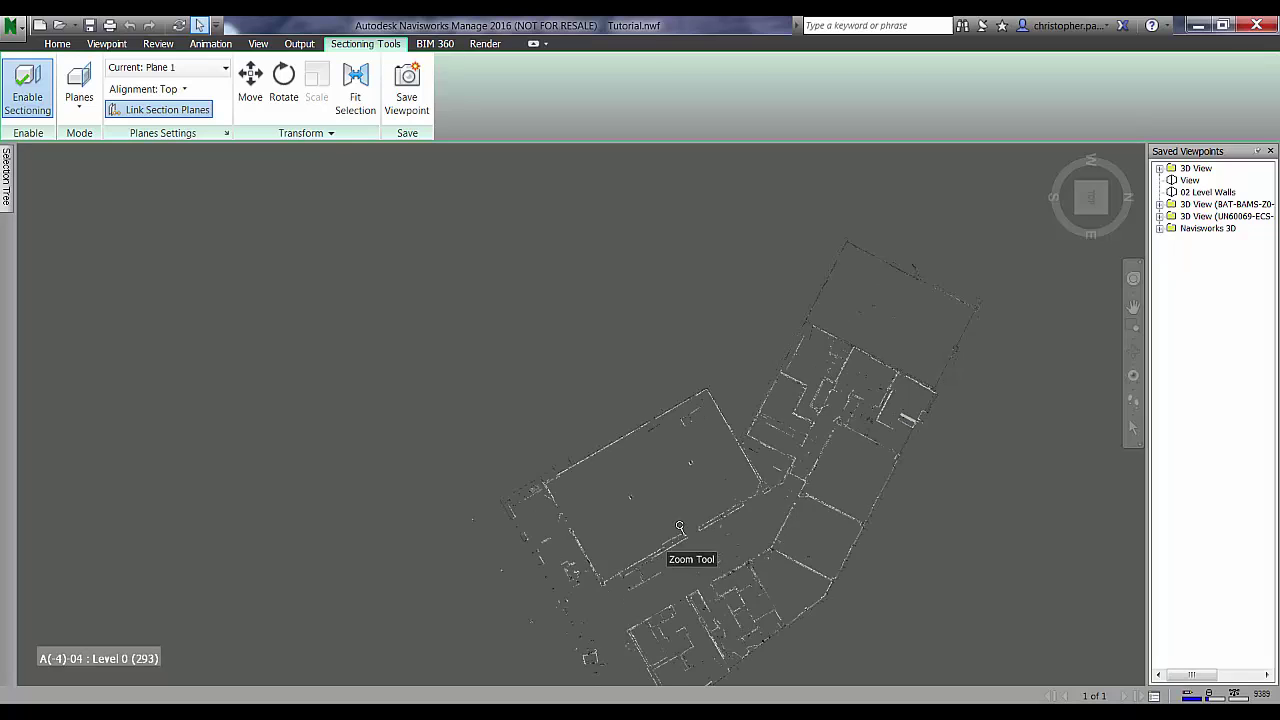
pyautogui.moveTo(603, 530); pyautogui.dragTo(798, 338, button='middle')
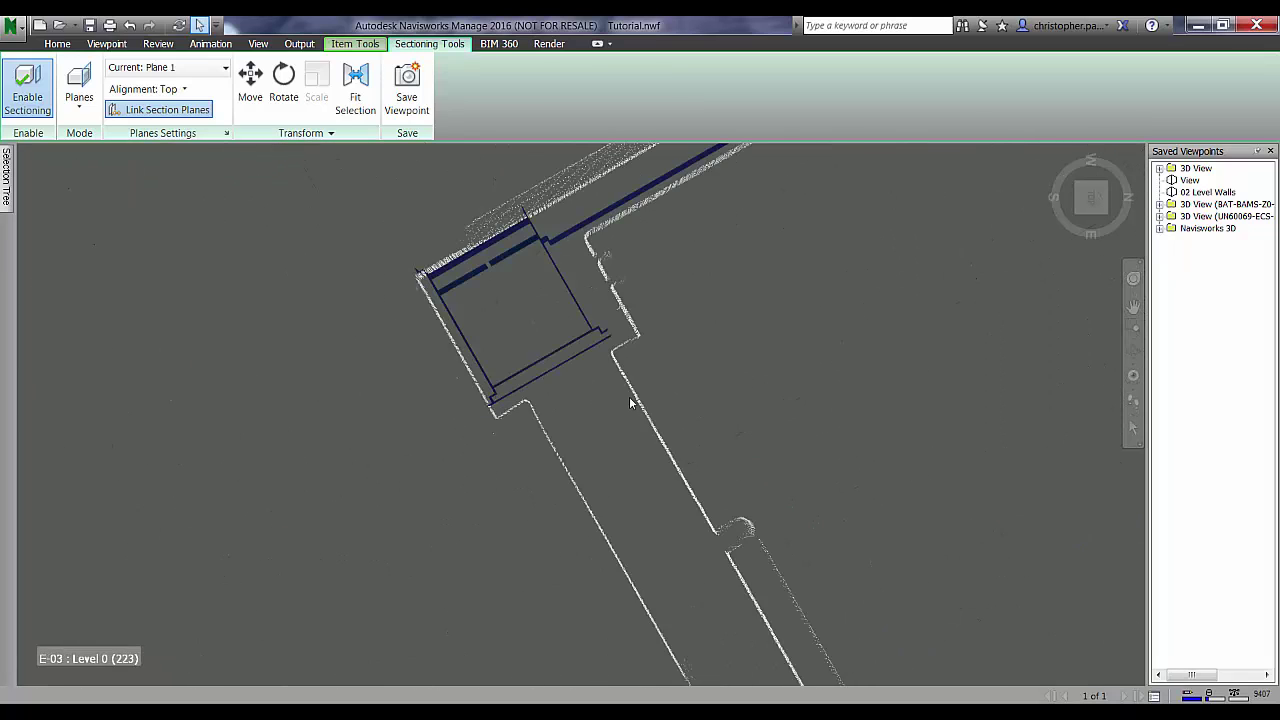
pyautogui.keyDown('shift'); pyautogui.moveTo(630, 399); pyautogui.dragTo(627, 398, button='middle'); pyautogui.keyUp('shift')
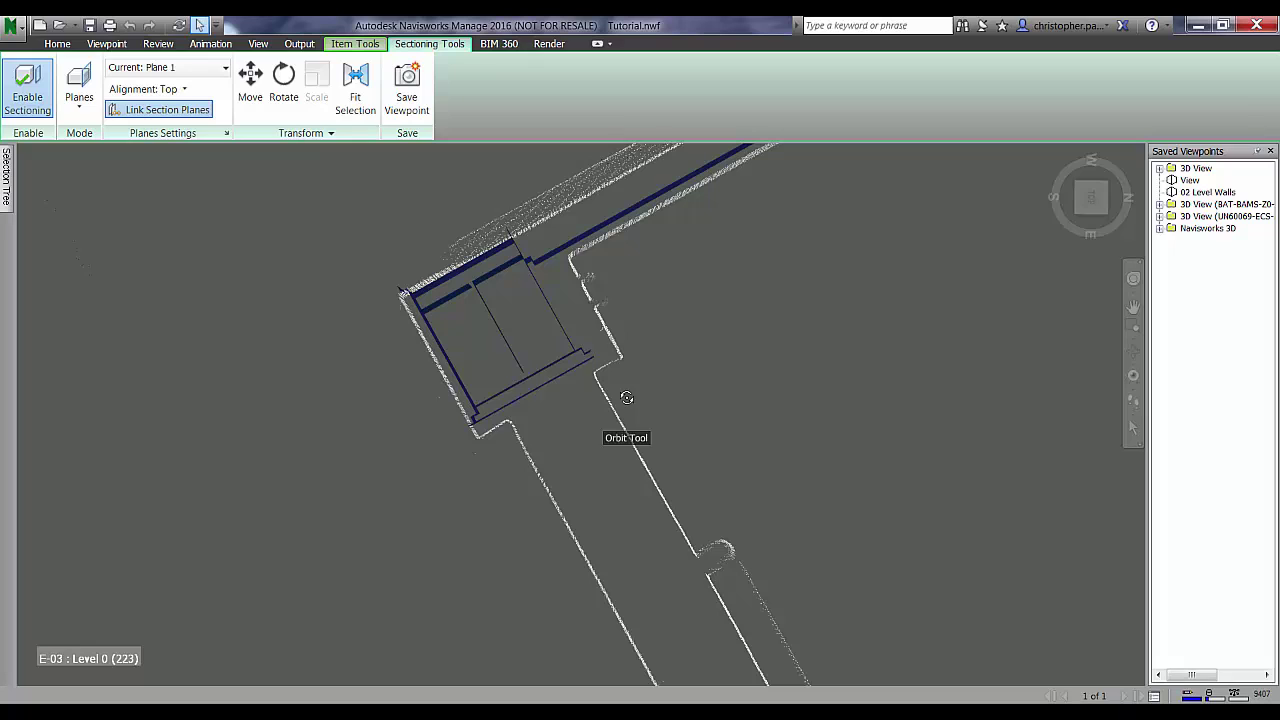
# Set the selection resolution to Geometry
pyautogui.click(57, 43)
pyautogui.click(245, 133)
pyautogui.click(258, 150)
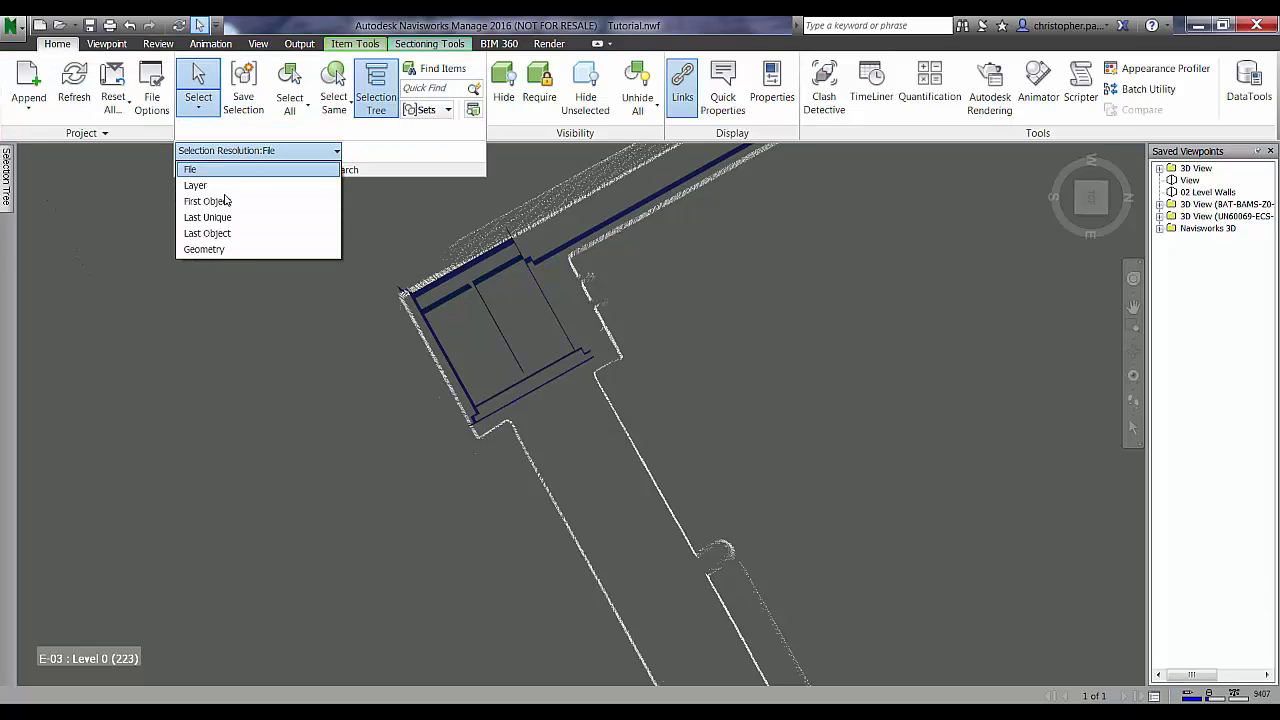
pyautogui.click(204, 249)
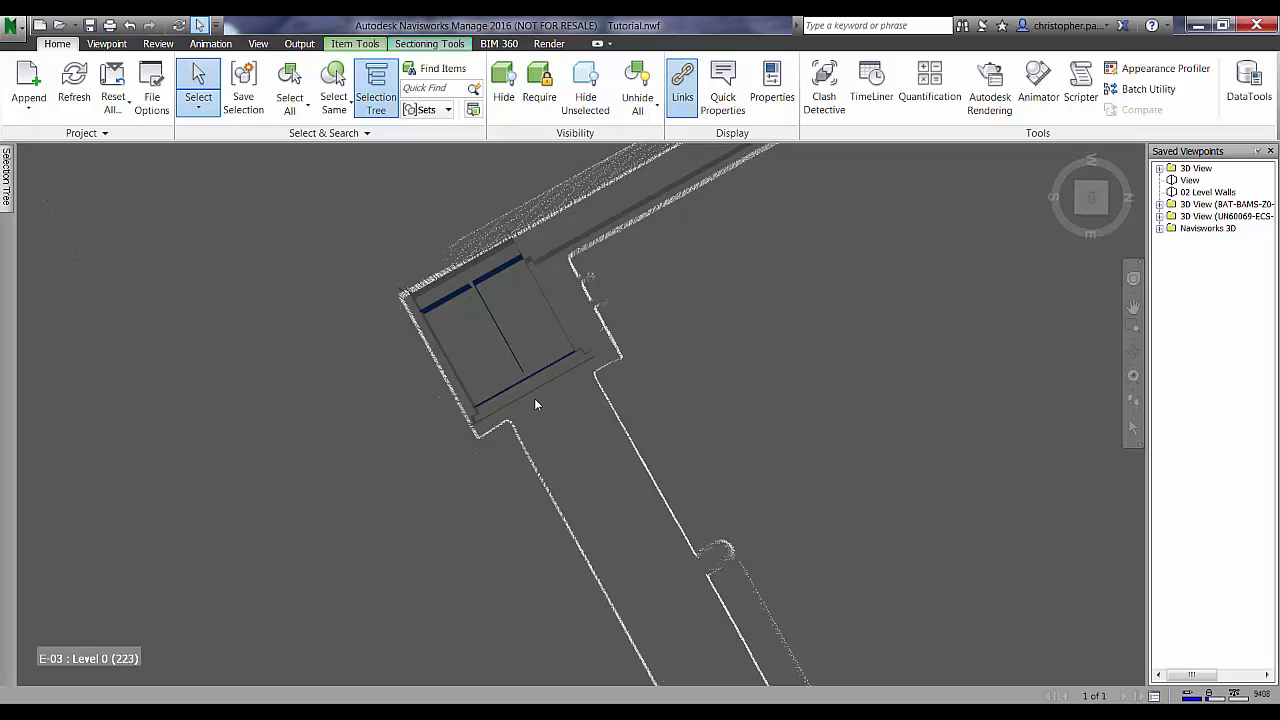
# Examine the sectioned steel columns at the wall corners against the scanned wall outlines
pyautogui.moveTo(536, 393); pyautogui.dragTo(598, 271, button='middle')
pyautogui.keyDown('shift'); pyautogui.moveTo(632, 400); pyautogui.dragTo(532, 292, button='middle'); pyautogui.keyUp('shift')
pyautogui.keyDown('shift'); pyautogui.moveTo(634, 333); pyautogui.dragTo(777, 434, button='middle'); pyautogui.keyUp('shift')
pyautogui.scroll(5, 776, 435)
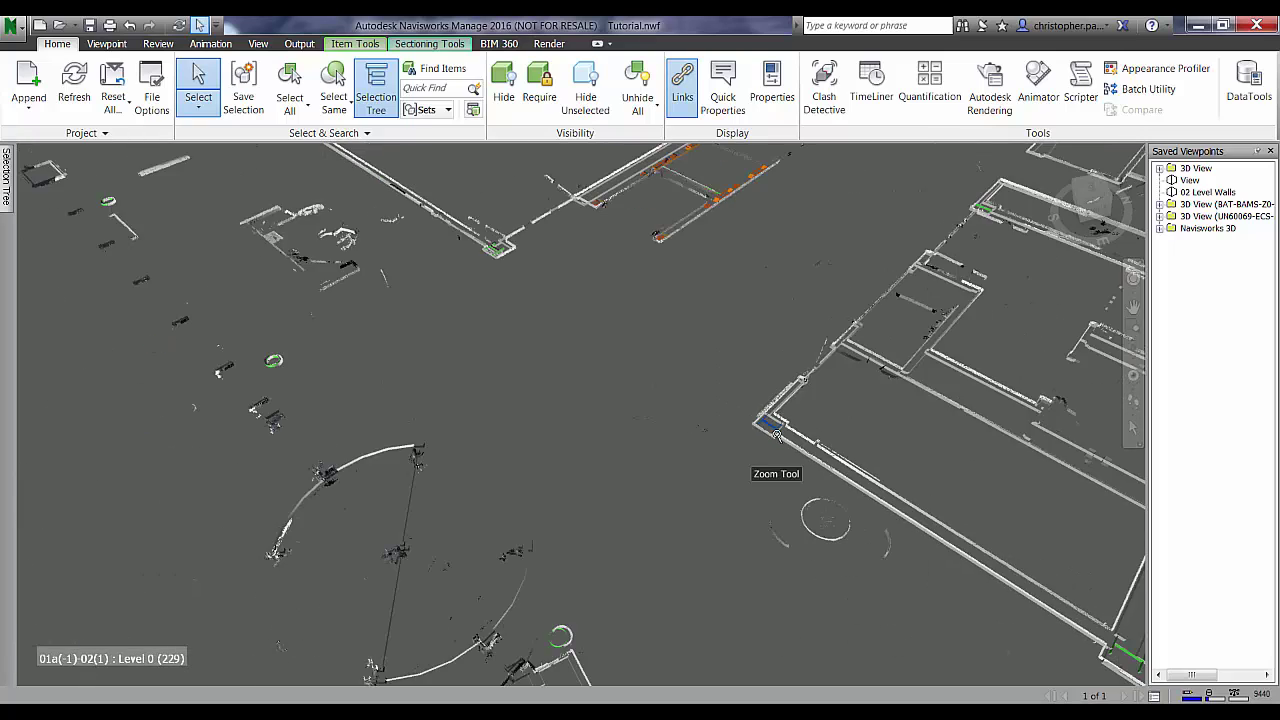
pyautogui.scroll(-8, 750, 440)
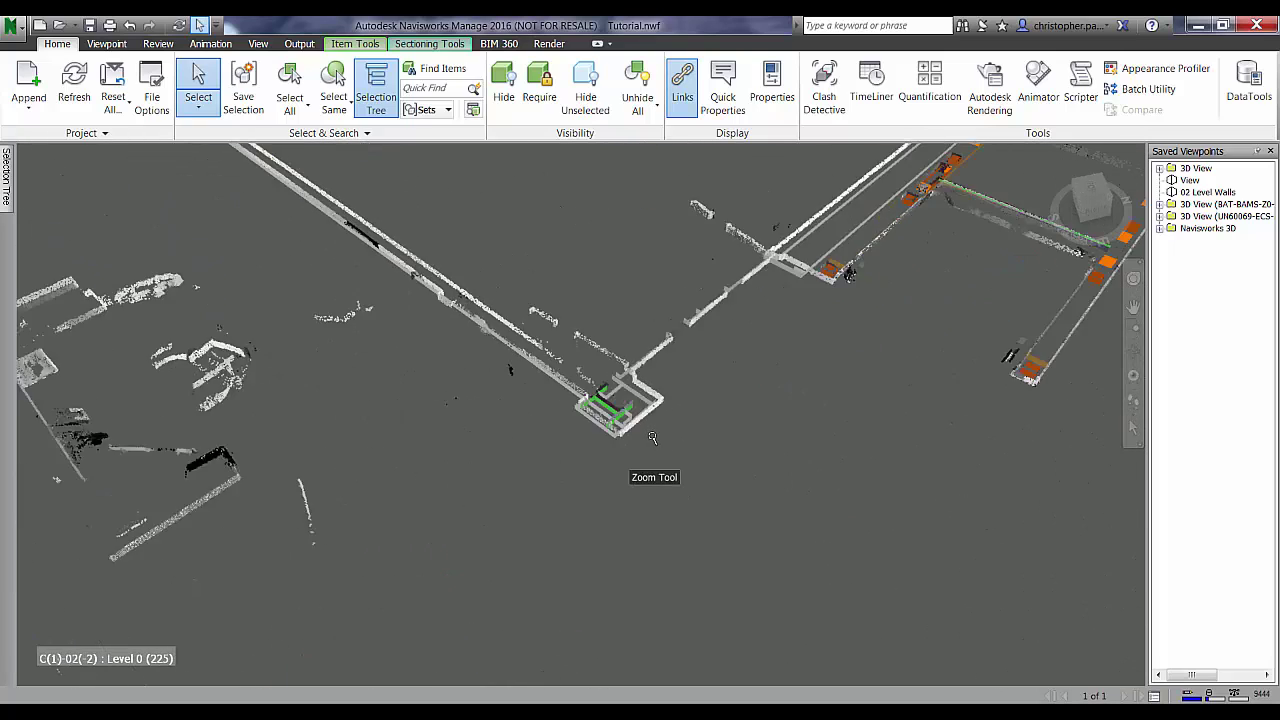
pyautogui.scroll(2, 556, 395)
pyautogui.keyDown('shift'); pyautogui.moveTo(502, 363); pyautogui.dragTo(849, 358, button='middle'); pyautogui.keyUp('shift')
pyautogui.moveTo(580, 326); pyautogui.dragTo(620, 331, button='middle')
# Examine the steel column inside the long double wall to check its fit between the wall faces
pyautogui.scroll(-4, 620, 332)
pyautogui.moveTo(538, 311); pyautogui.dragTo(535, 432, button='middle')
pyautogui.moveTo(403, 330); pyautogui.dragTo(519, 392, button='middle')
pyautogui.scroll(5, 476, 273)
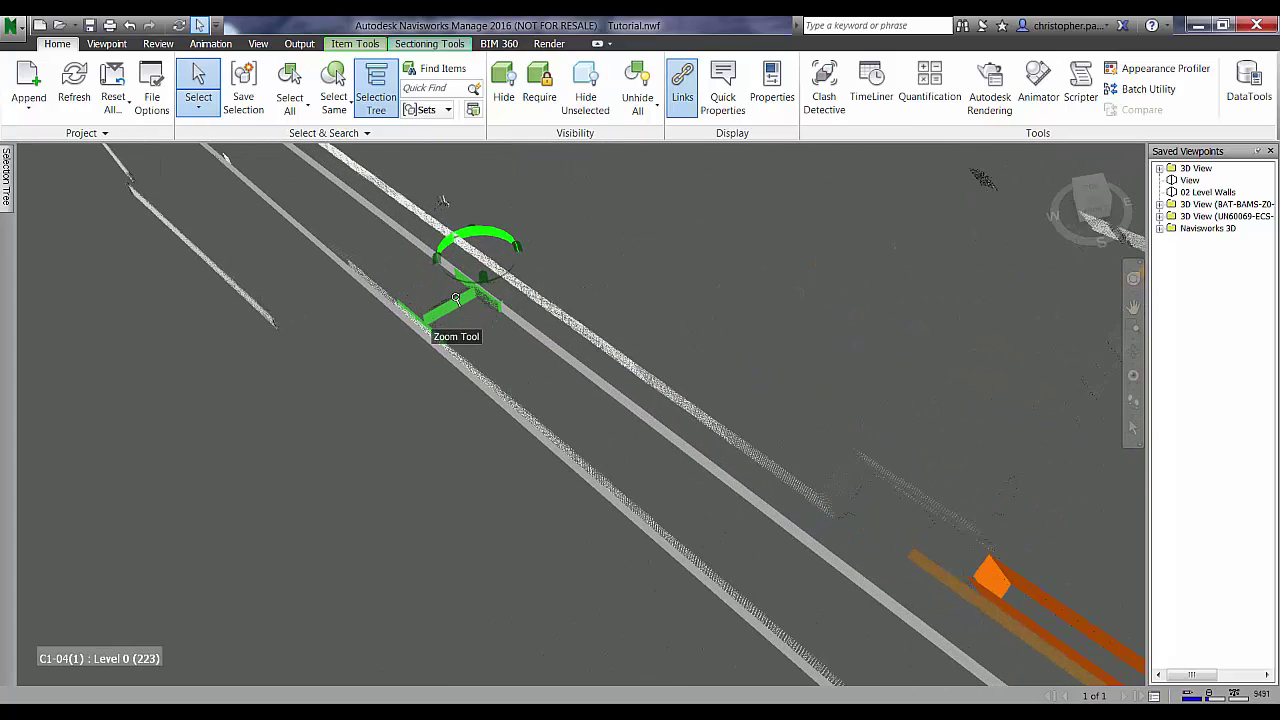
pyautogui.keyDown('shift'); pyautogui.moveTo(528, 330); pyautogui.dragTo(497, 301, button='middle'); pyautogui.keyUp('shift')
pyautogui.scroll(1, 497, 301)
pyautogui.scroll(-10, 497, 301)
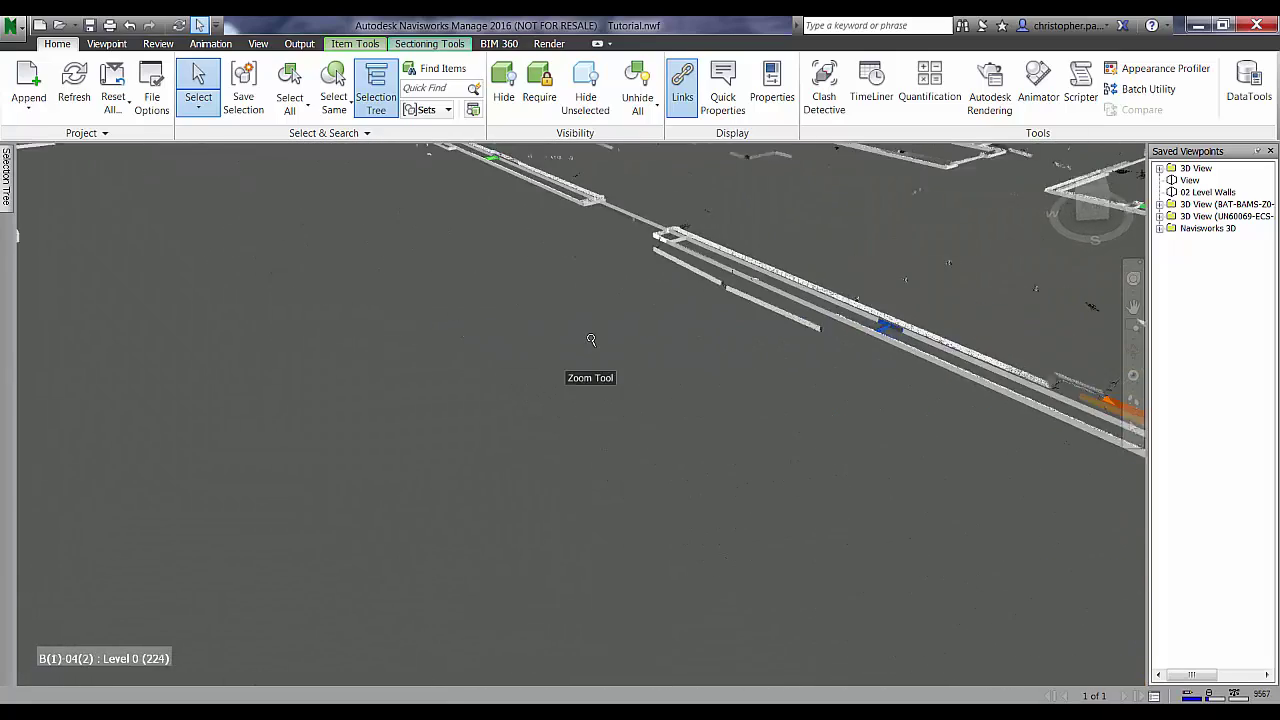
# Inspect the boxed freestanding column in the large hall, and return to an overall view of the sliced plan
pyautogui.scroll(8, 364, 482)
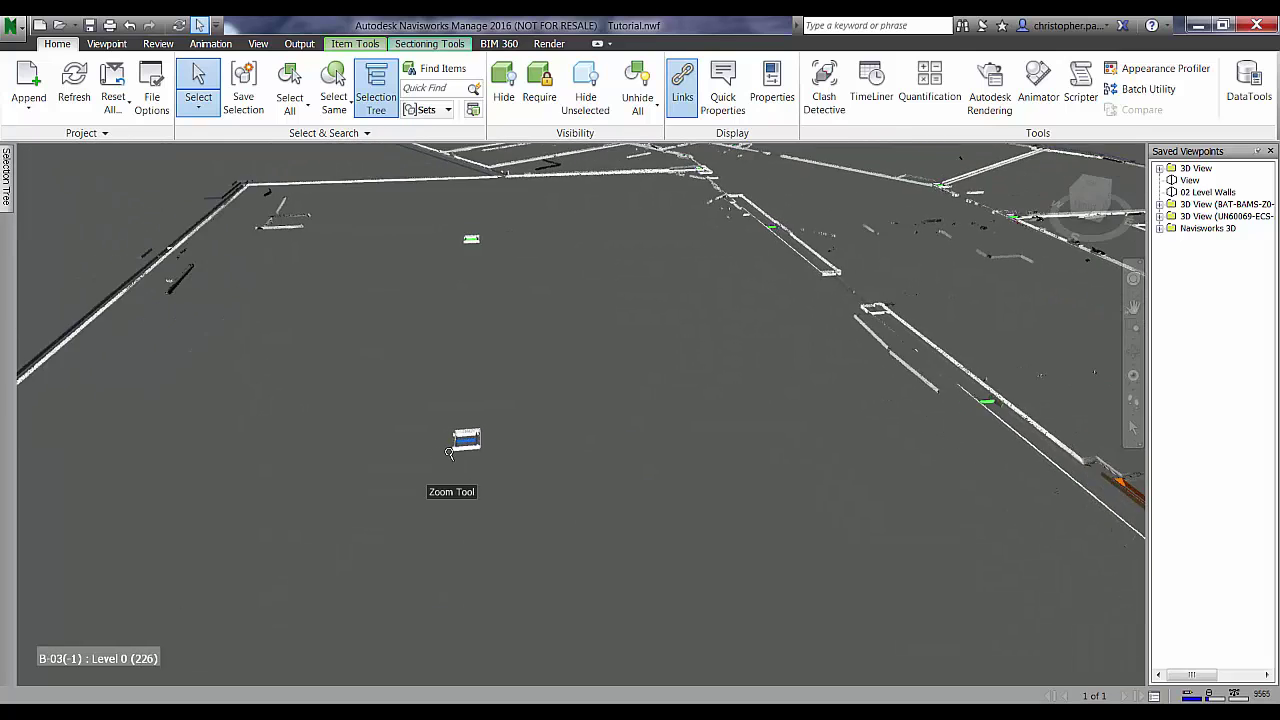
pyautogui.scroll(3, 480, 427)
pyautogui.keyDown('shift'); pyautogui.moveTo(508, 424); pyautogui.dragTo(557, 420, button='middle'); pyautogui.keyUp('shift')
pyautogui.moveTo(345, 410); pyautogui.dragTo(651, 486, button='middle')
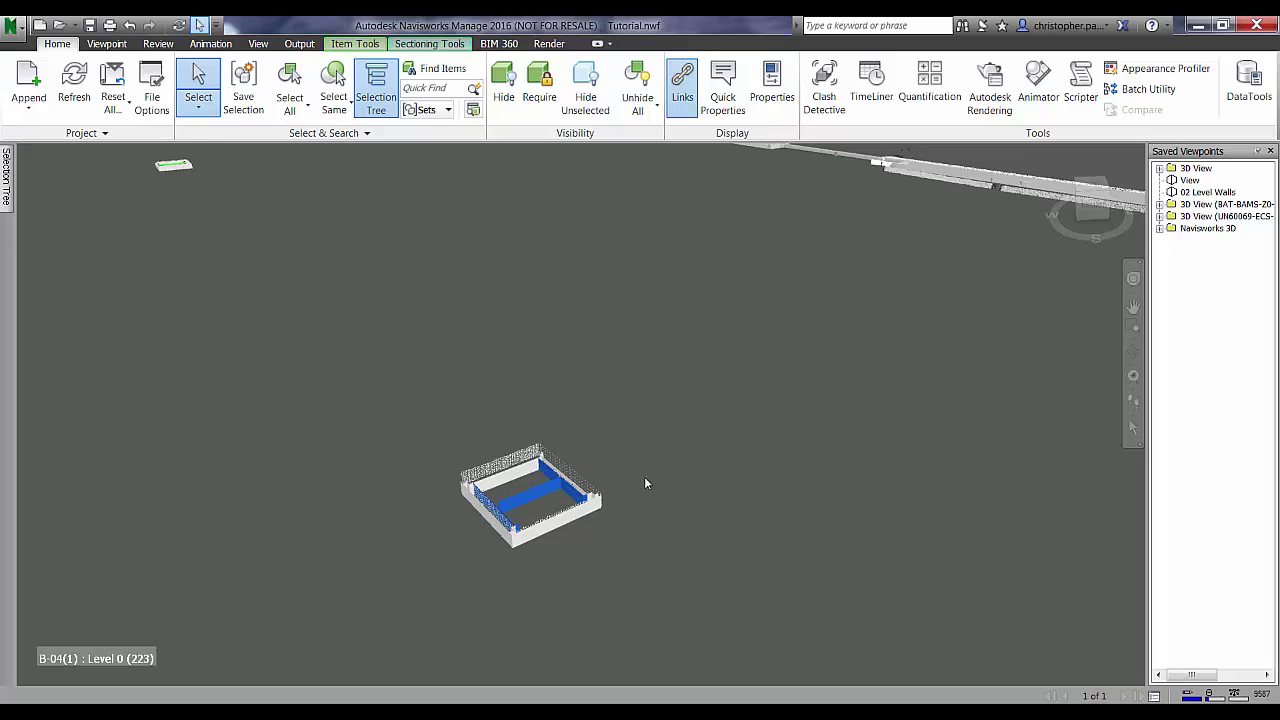
pyautogui.scroll(3, 695, 243)
pyautogui.scroll(-6, 695, 243)
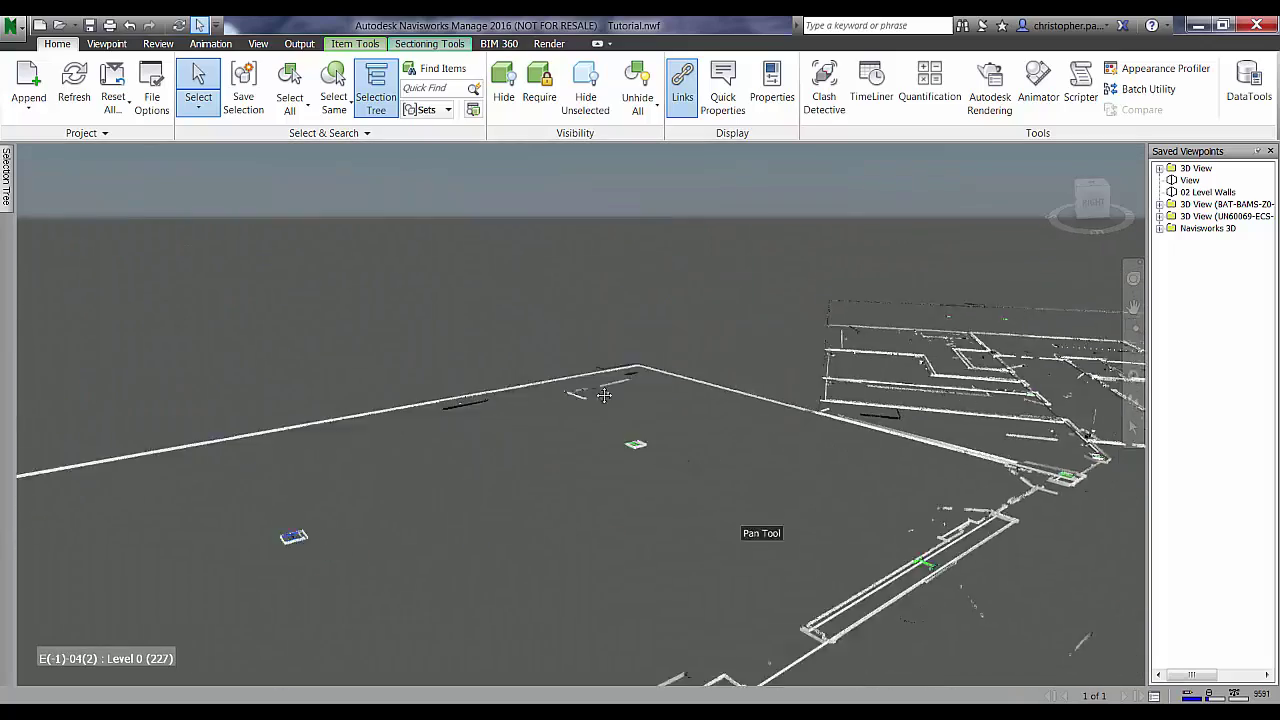
pyautogui.scroll(-3, 782, 501)
pyautogui.moveTo(786, 515)
pyautogui.mouseDown(button='middle')
pyautogui.moveTo(750, 443)
pyautogui.moveTo(773, 533)
pyautogui.mouseUp(button='middle')
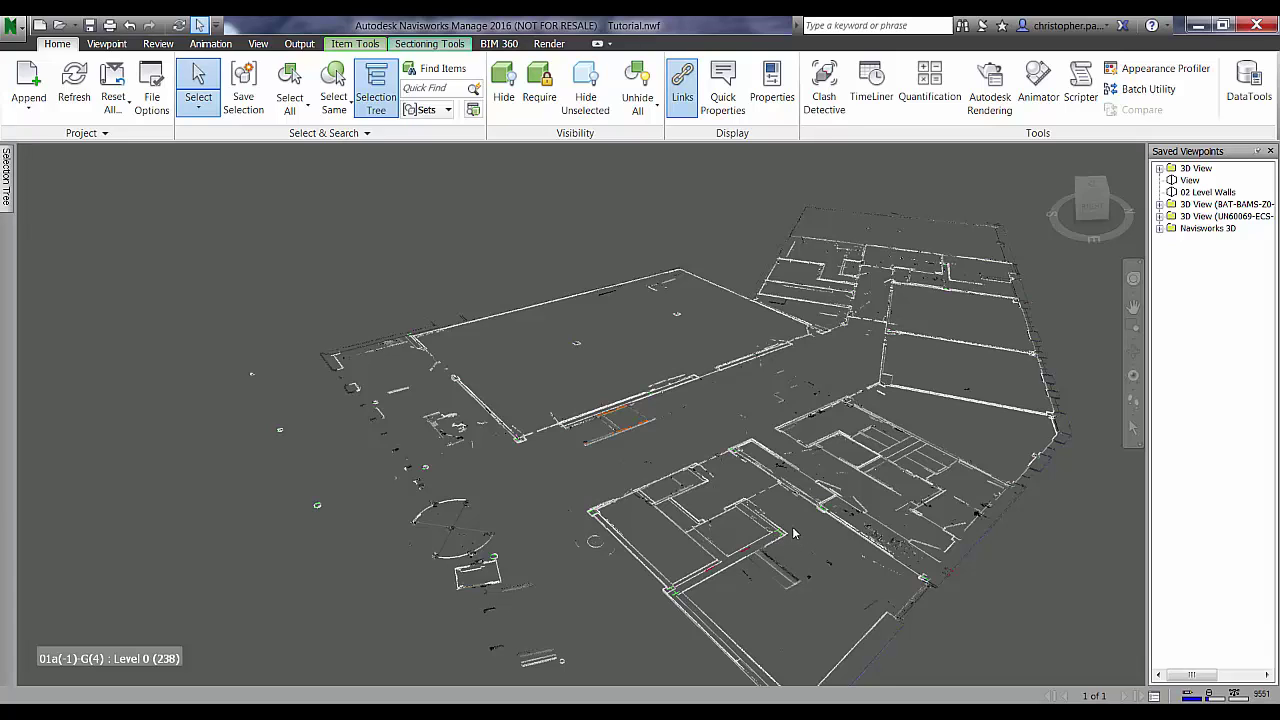
# Make Plane 2 the current section plane, unlink the section planes and lower Plane 2 to reveal the floor and full-height walls
pyautogui.click(420, 45)
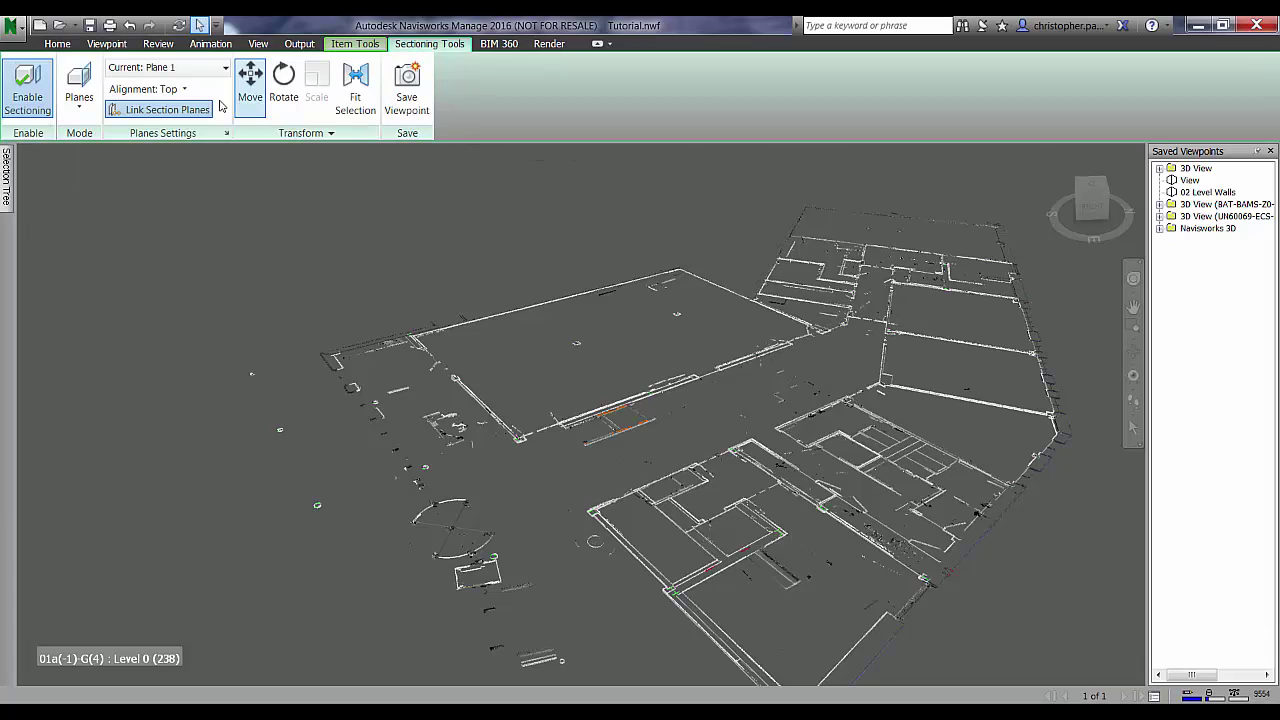
pyautogui.click(186, 70)
pyautogui.click(157, 106)
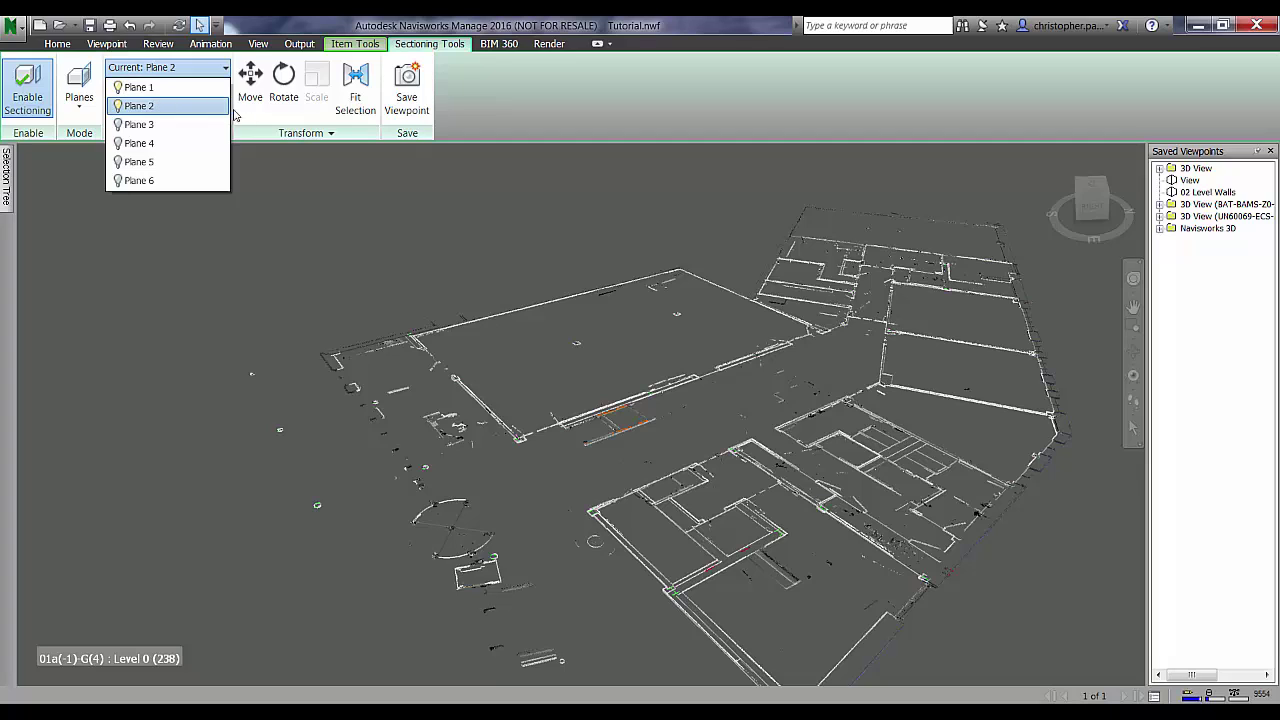
pyautogui.click(247, 90)
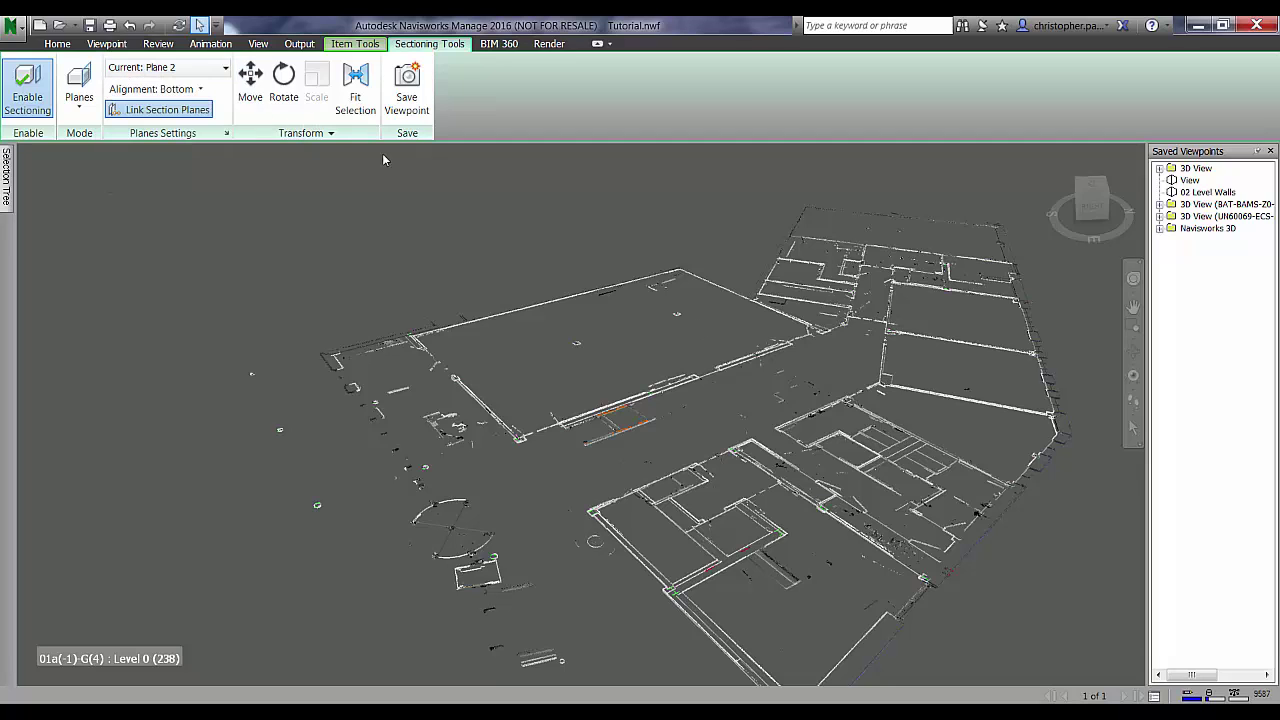
pyautogui.click(251, 83)
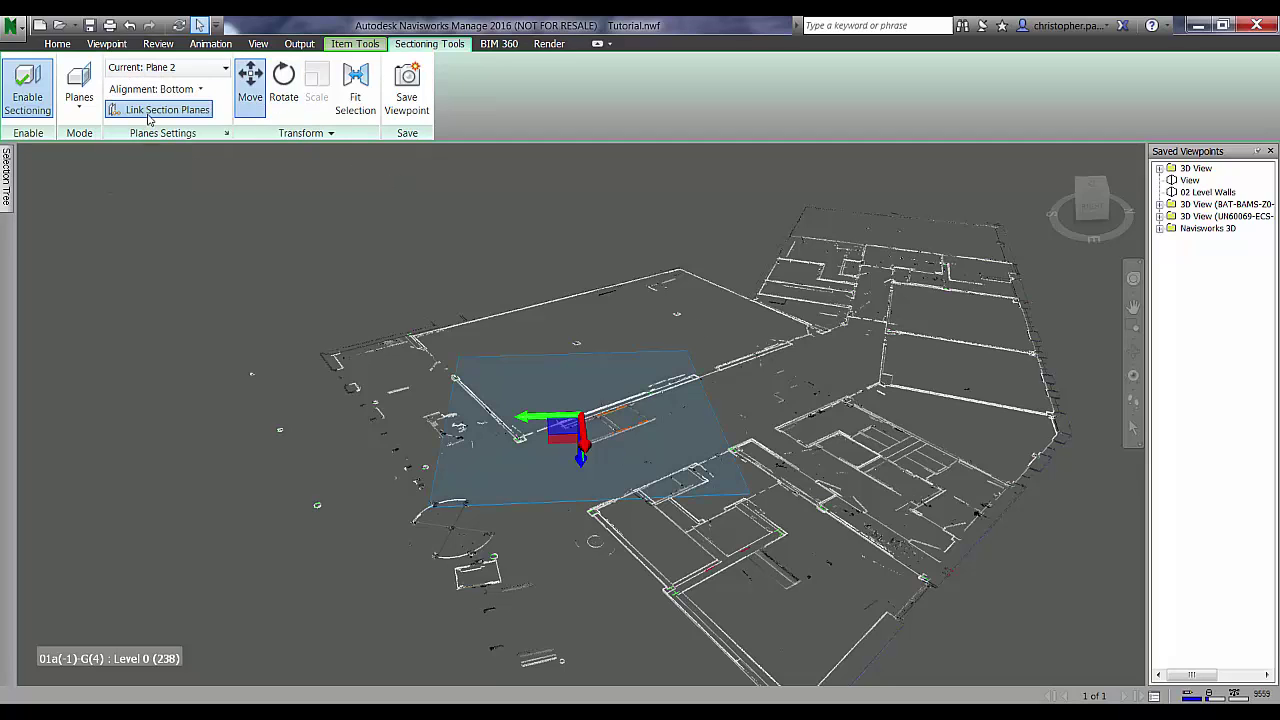
pyautogui.moveTo(580, 458); pyautogui.dragTo(588, 481)
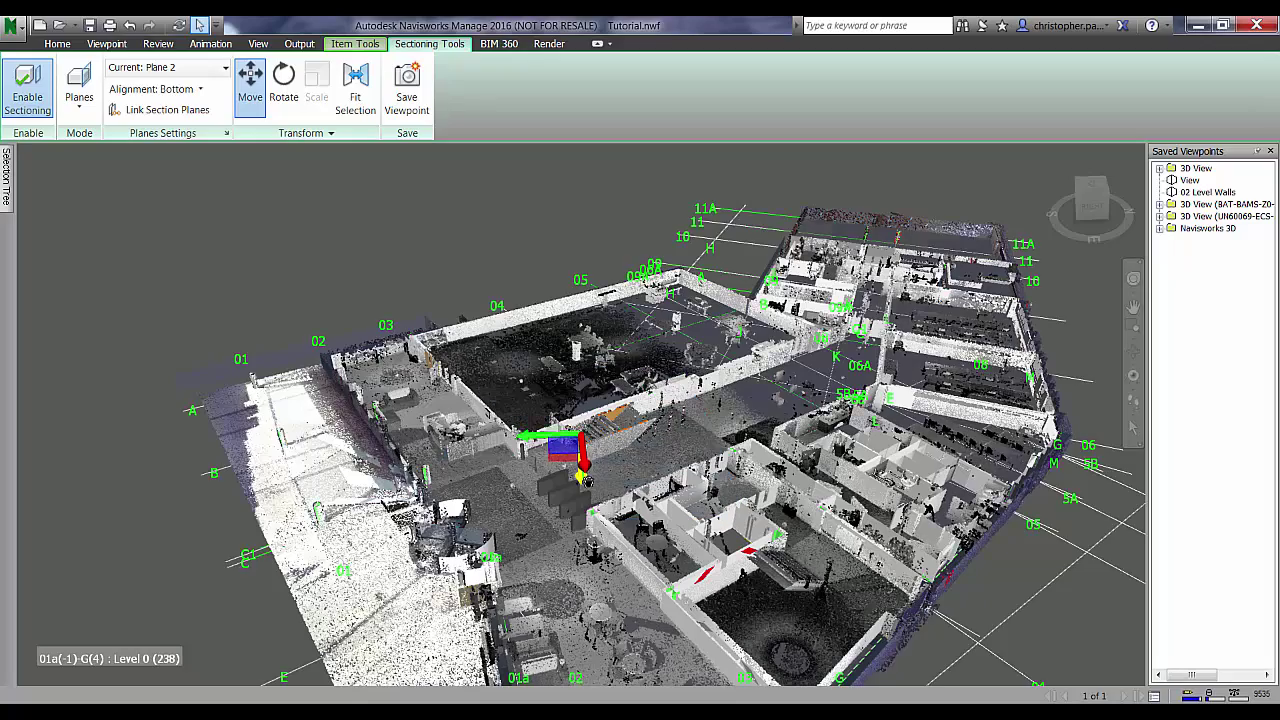
# Clear the selection, hide Plane 2's move gizmo and examine the front wall near its corner column against the scanned wall surface
pyautogui.click(406, 283)
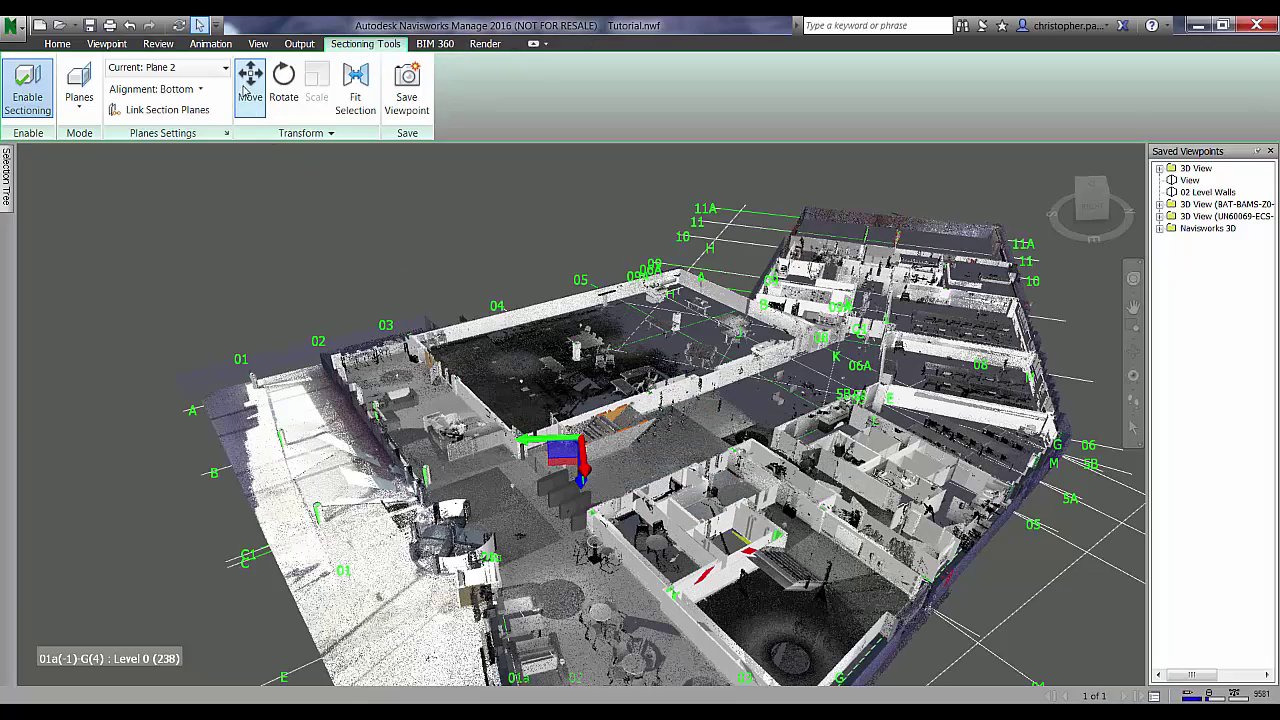
pyautogui.click(247, 90)
pyautogui.scroll(5, 600, 466)
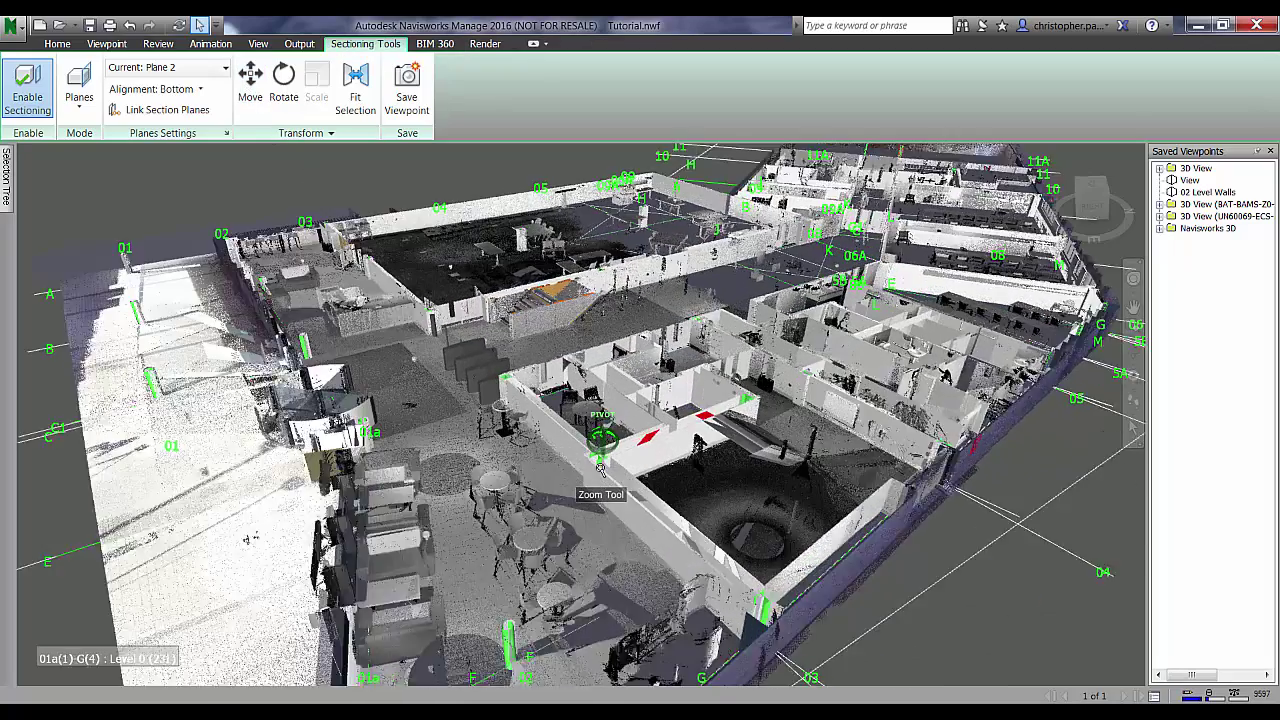
pyautogui.scroll(3, 600, 466)
pyautogui.scroll(4, 452, 334)
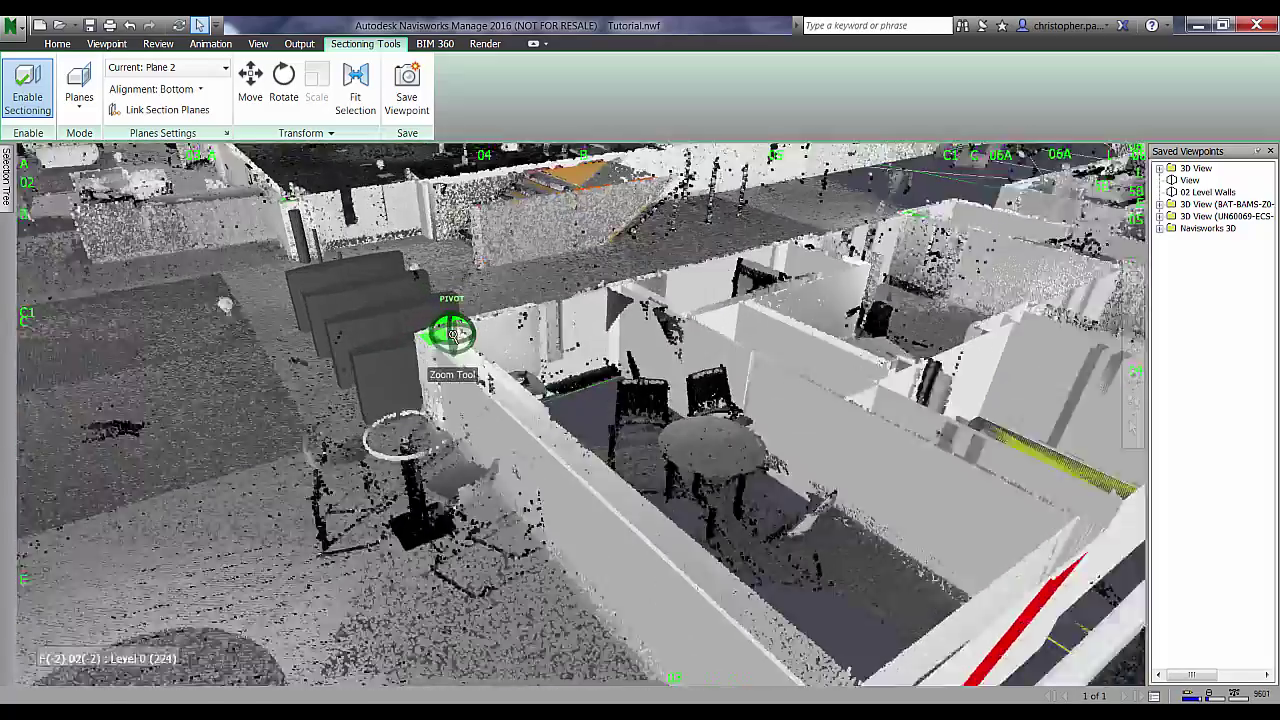
pyautogui.scroll(2, 452, 334)
pyautogui.moveTo(537, 432); pyautogui.dragTo(341, 250, button='middle')
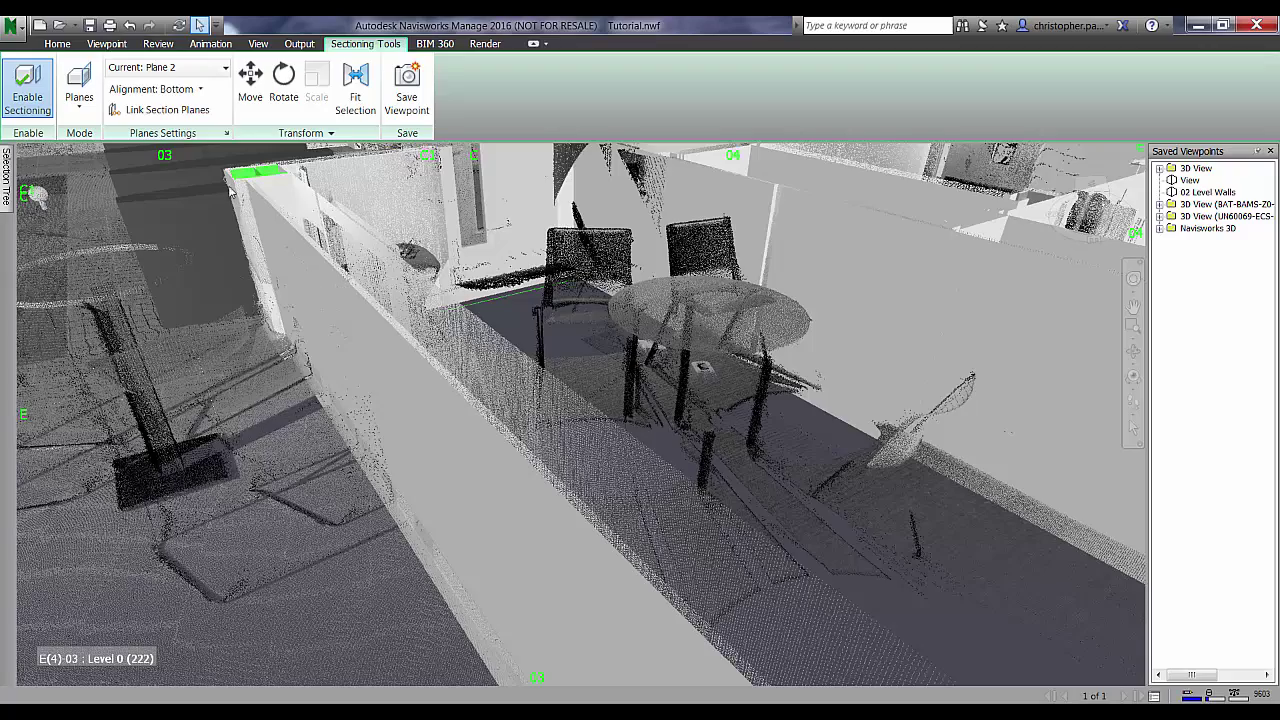
pyautogui.scroll(4, 240, 175)
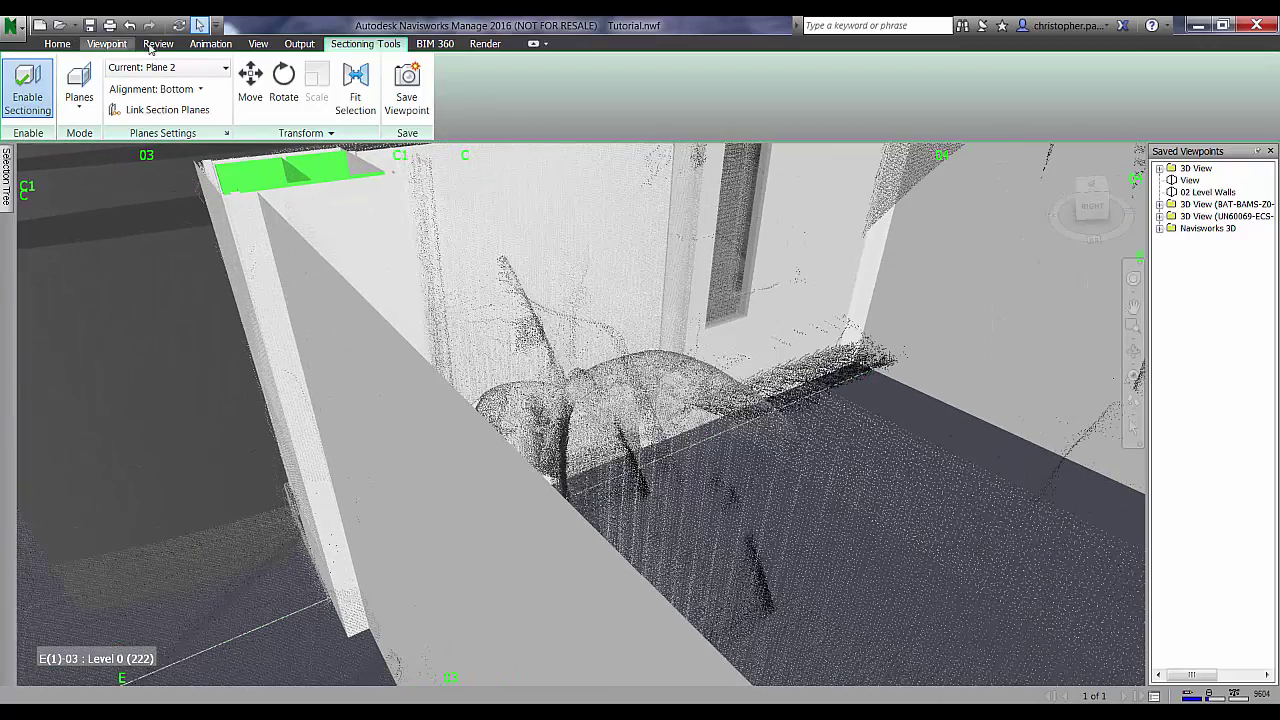
# Measure the offset between the modelled front wall face and the scanned surface point to point, using the Perpendicular lock
pyautogui.click(155, 44)
pyautogui.click(40, 105)
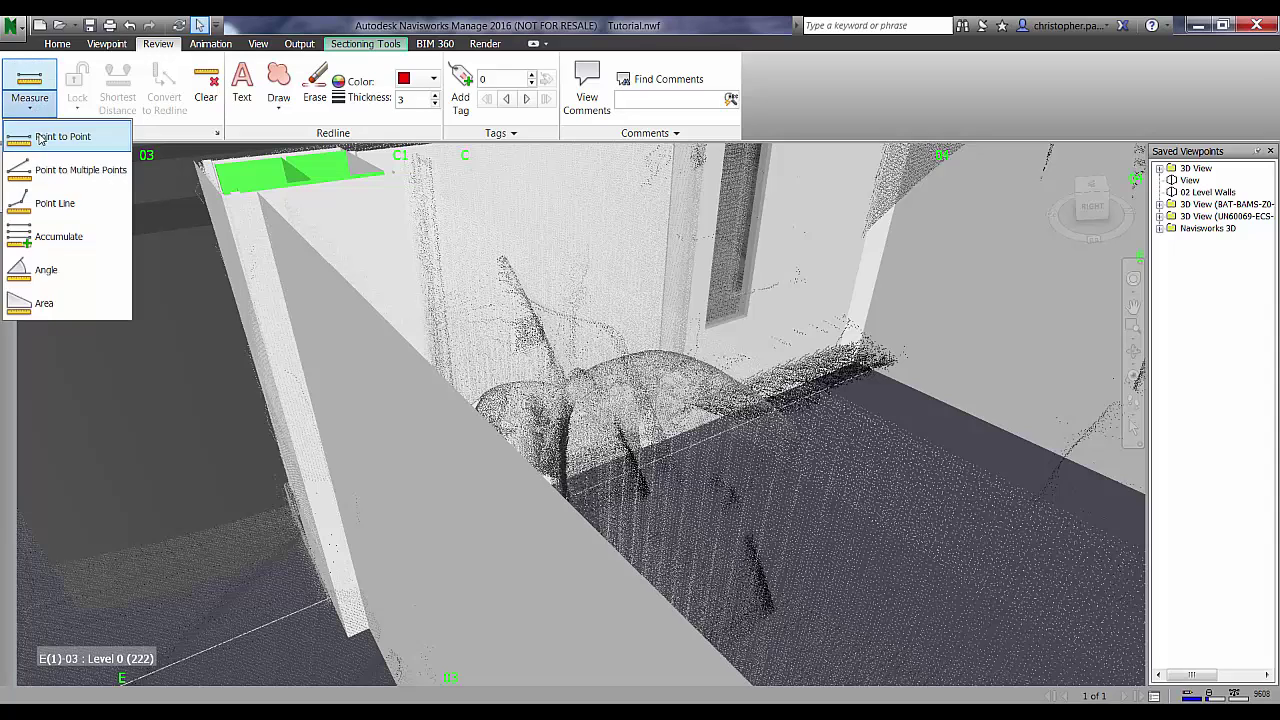
pyautogui.click(45, 138)
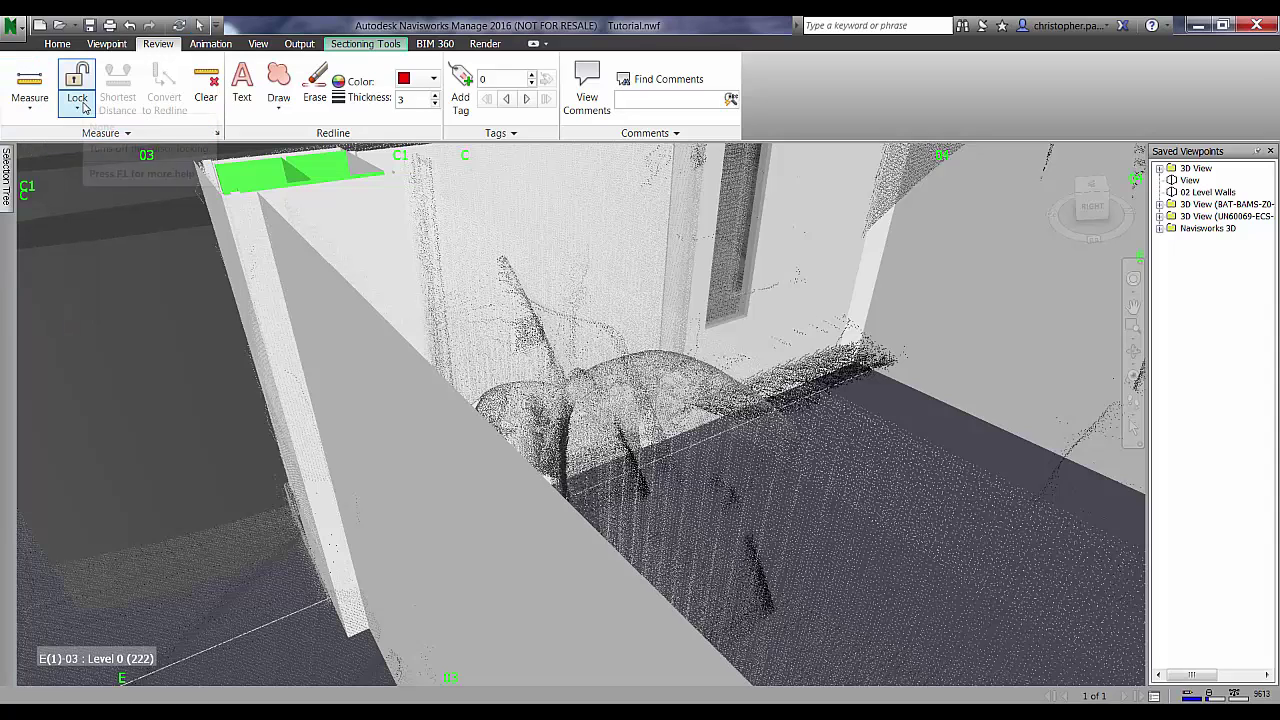
pyautogui.click(80, 104)
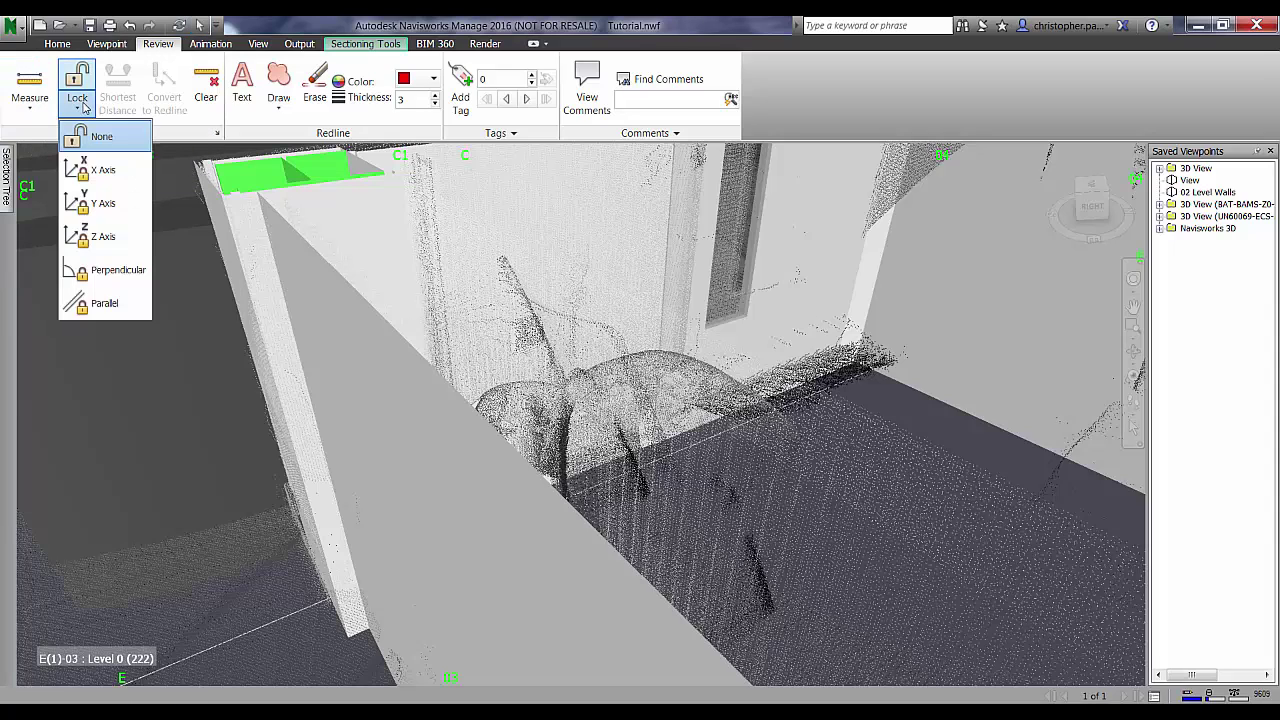
pyautogui.click(115, 270)
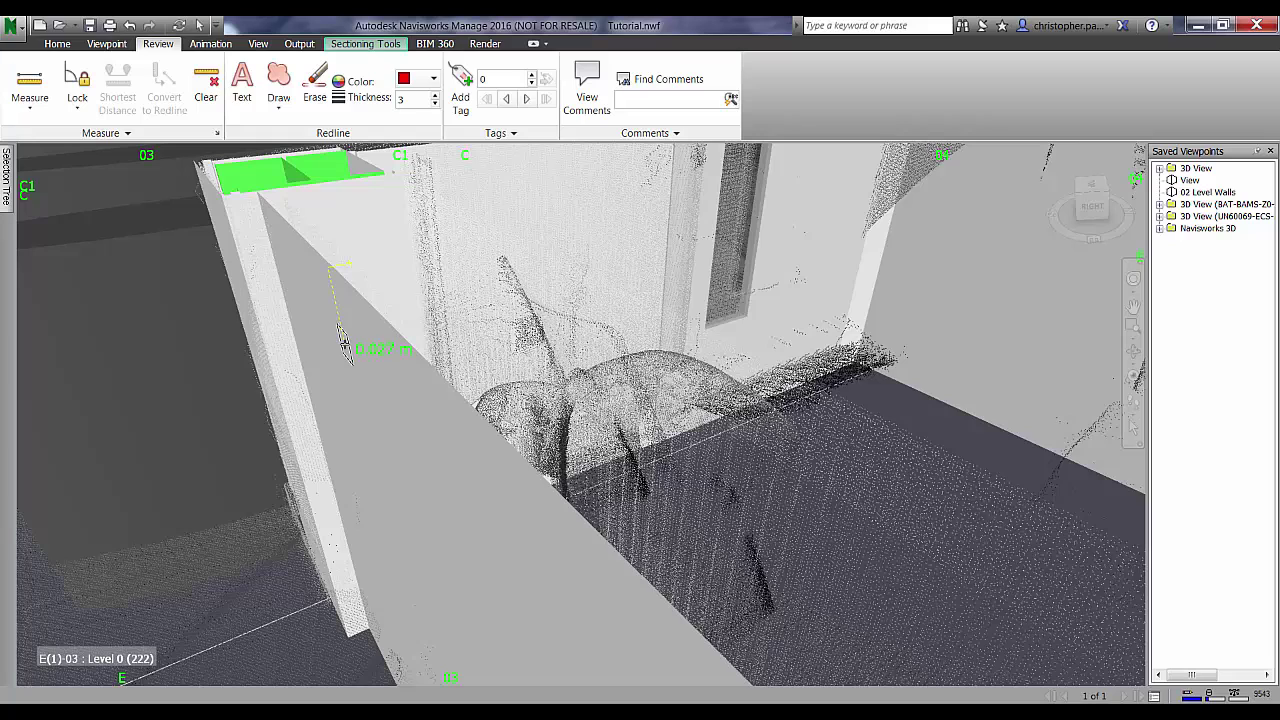
pyautogui.click(343, 344)
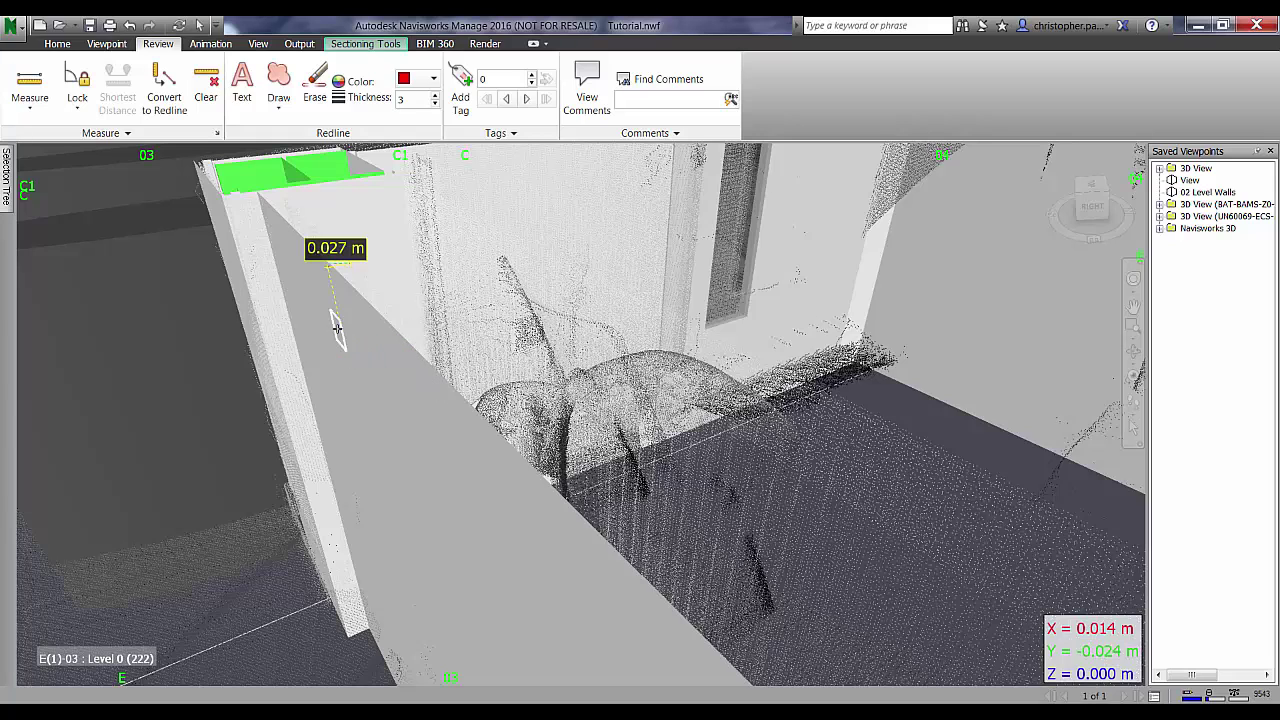
# Convert the wall offset measurement to a redline and rename its new viewpoint Front Wall Misalignment
pyautogui.click(168, 93)
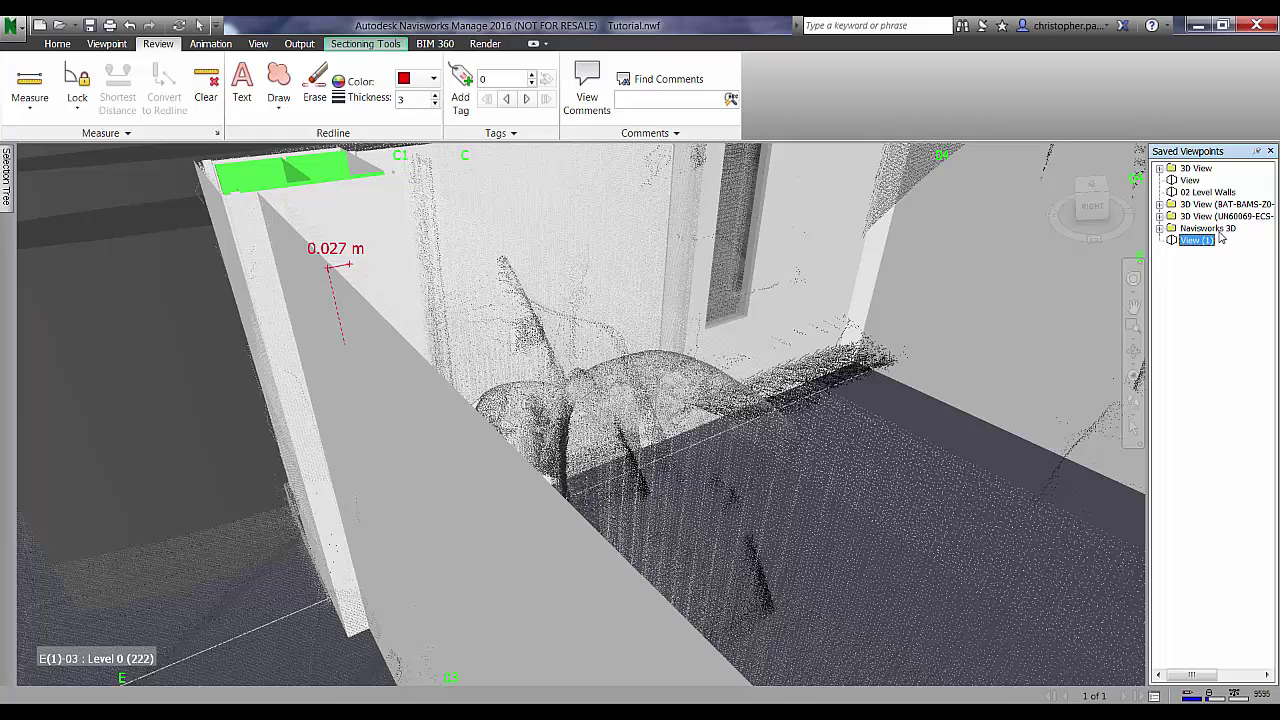
pyautogui.rightClick(1218, 240)
pyautogui.click(1092, 438)
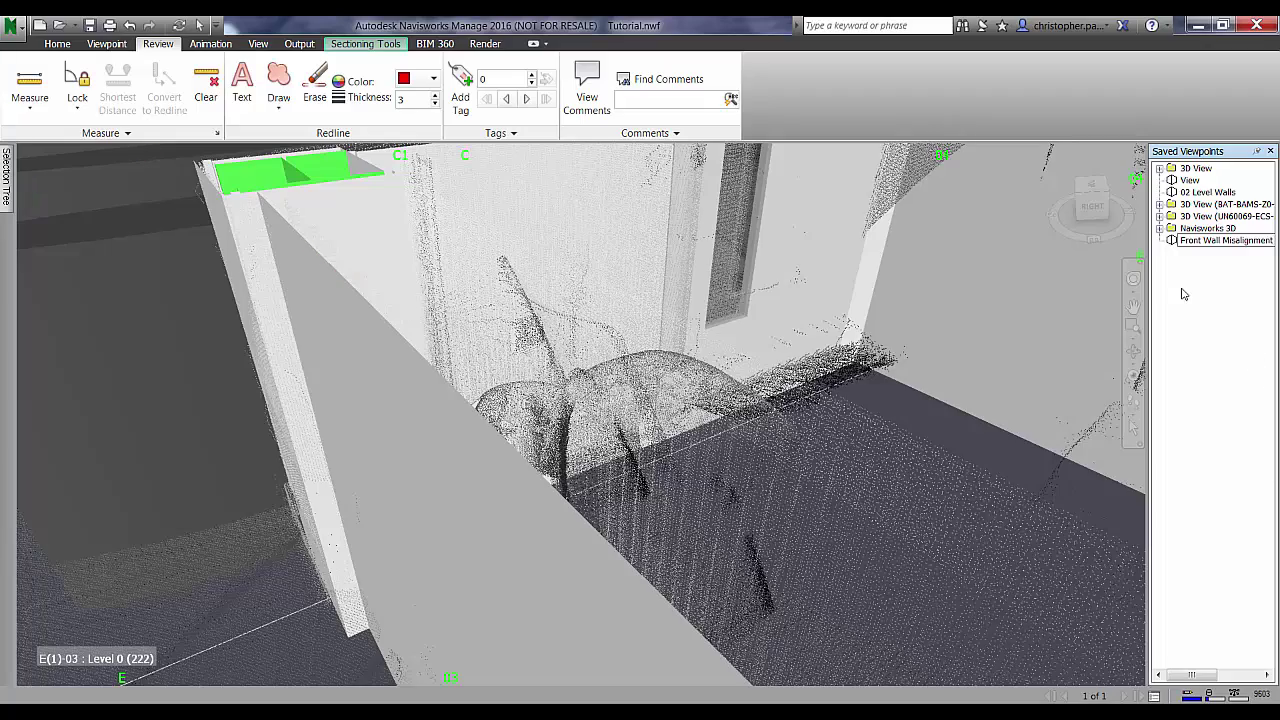
# Navigate away to the surrounding rooms, and recall the Front Wall Misalignment viewpoint to check its saved redline
pyautogui.scroll(-10, 535, 360)
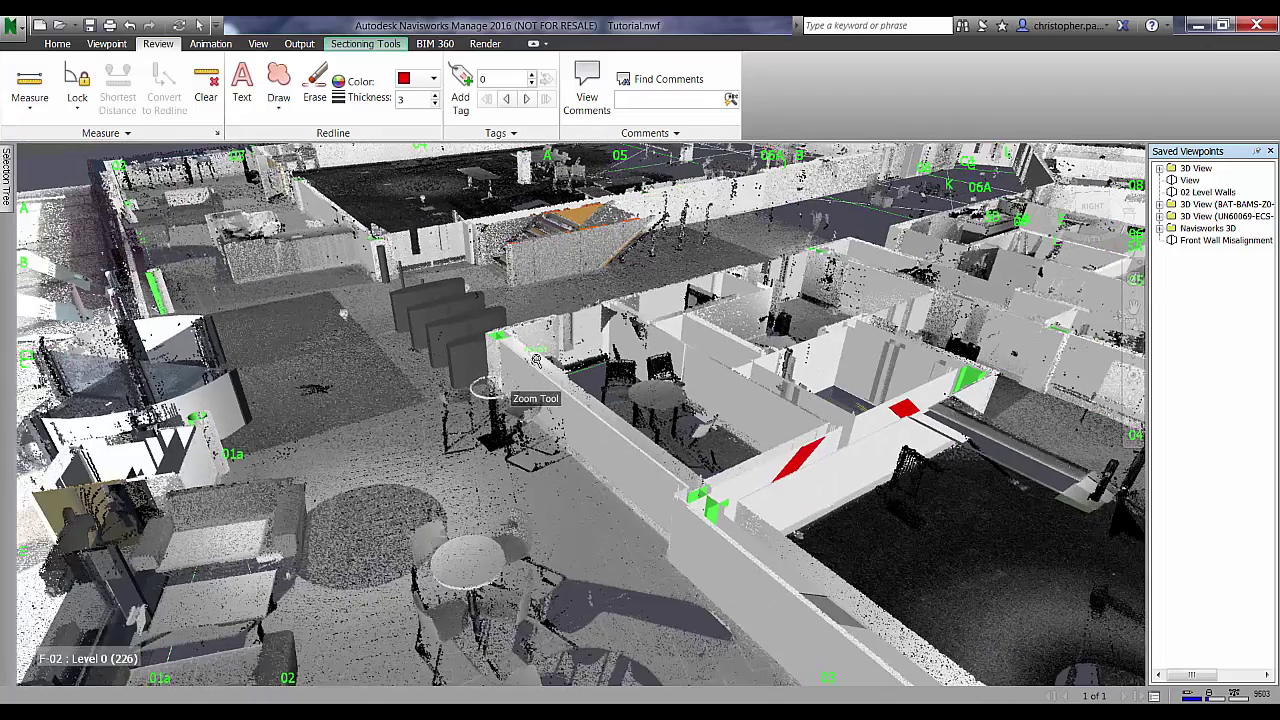
pyautogui.moveTo(803, 382); pyautogui.dragTo(505, 390)
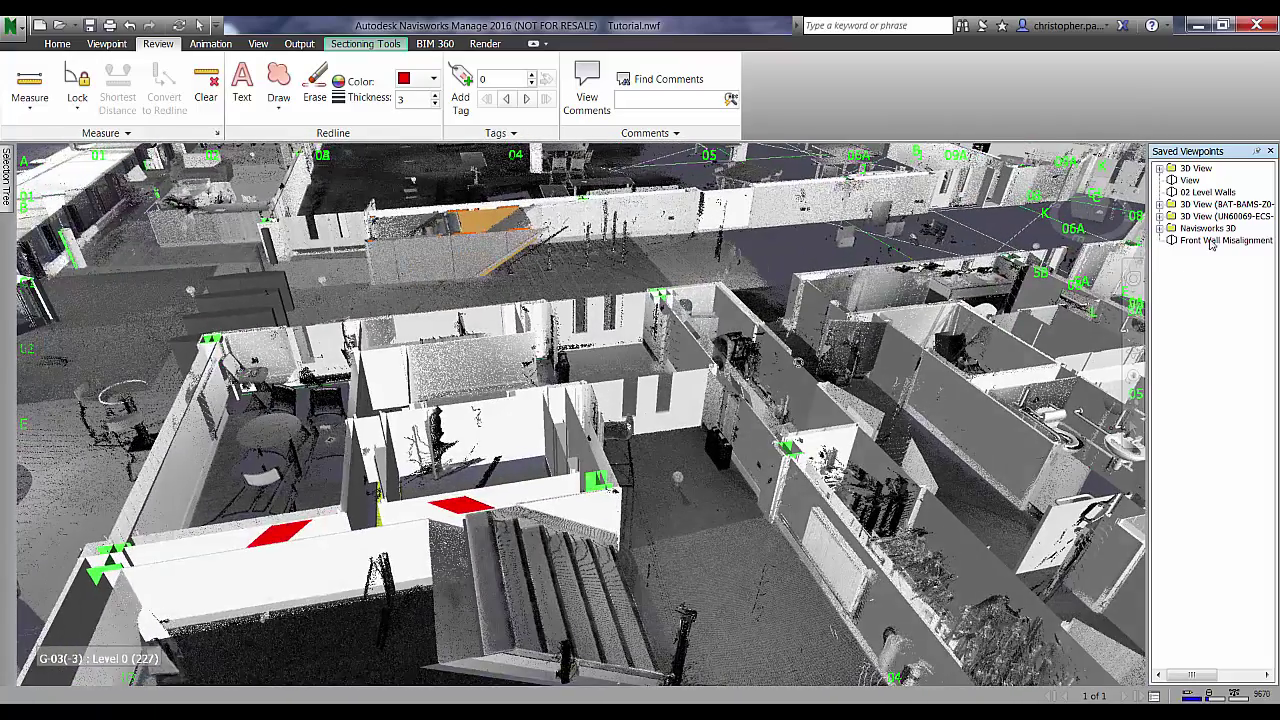
pyautogui.click(1208, 240)
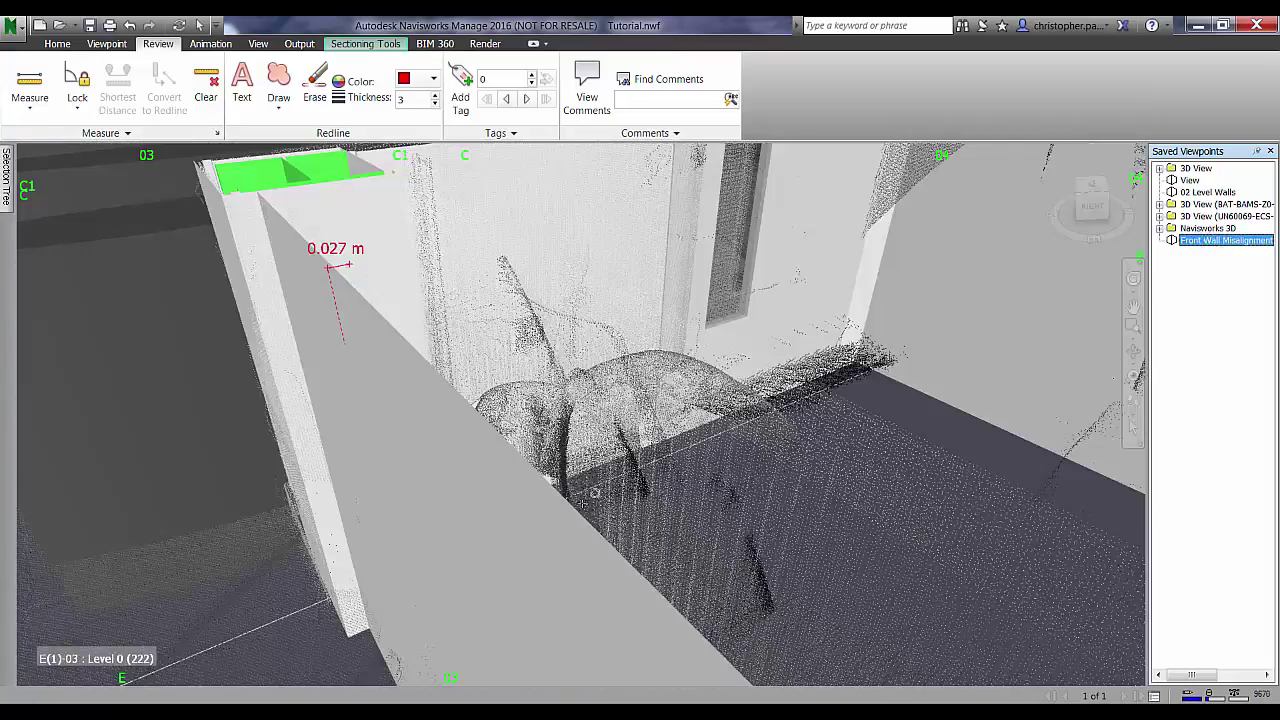
# Return to the whole building, enable sectioning and switch off Plane 1
pyautogui.click(57, 43)
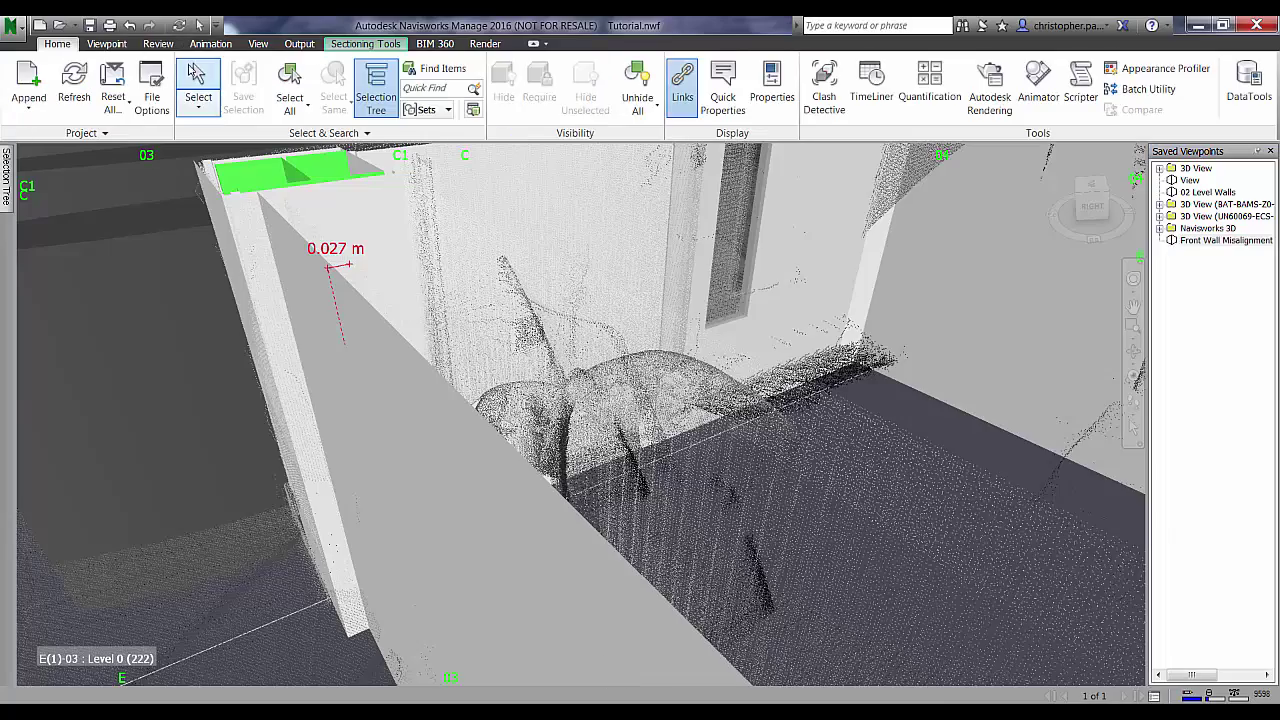
pyautogui.scroll(-10, 518, 394)
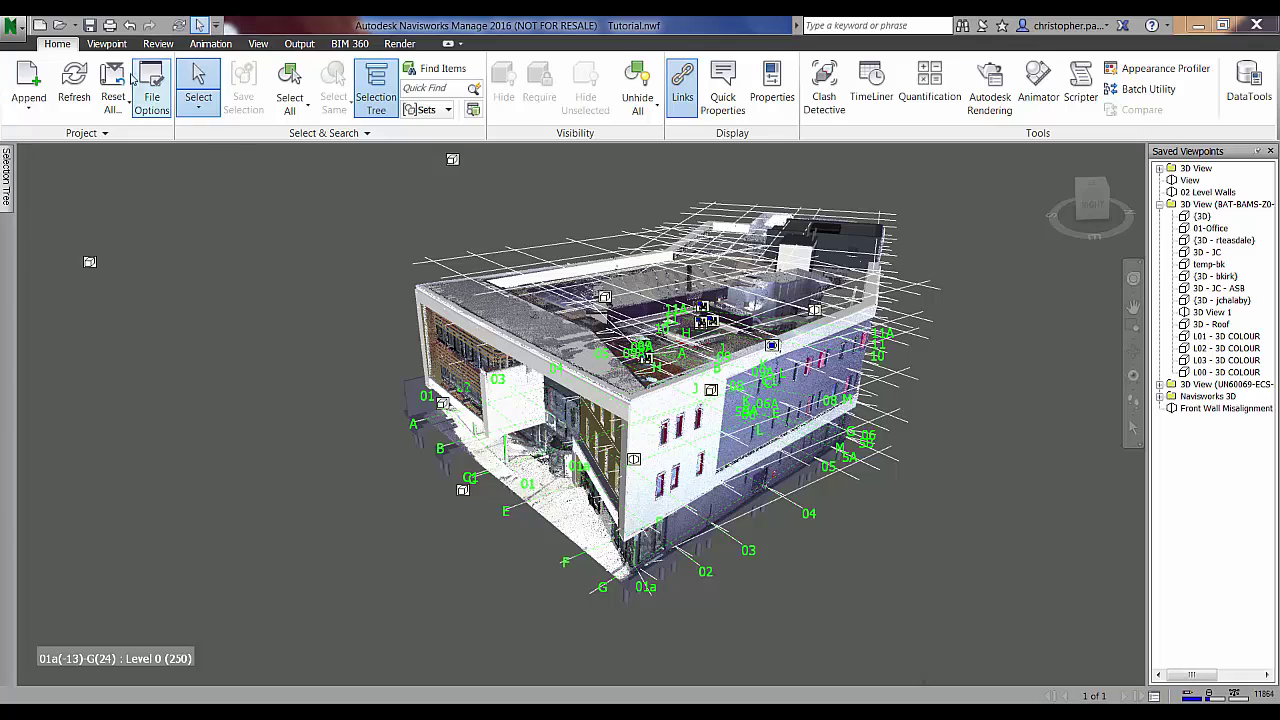
pyautogui.click(117, 45)
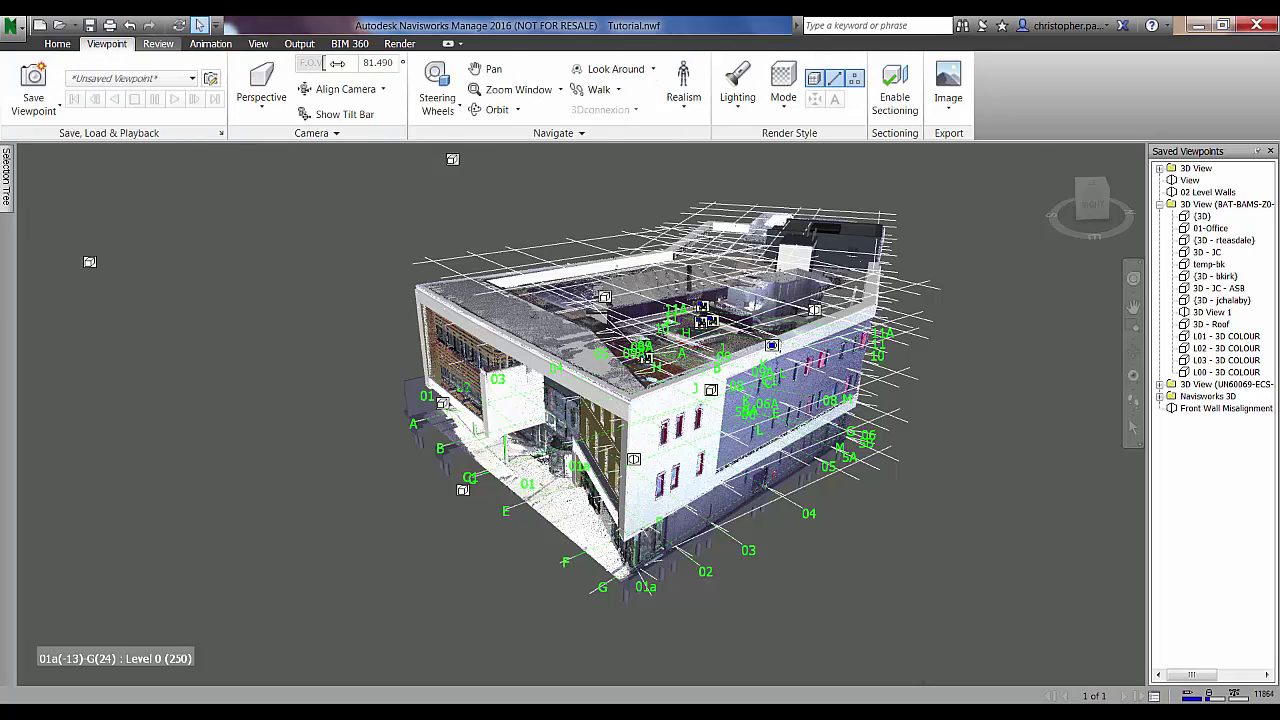
pyautogui.click(891, 95)
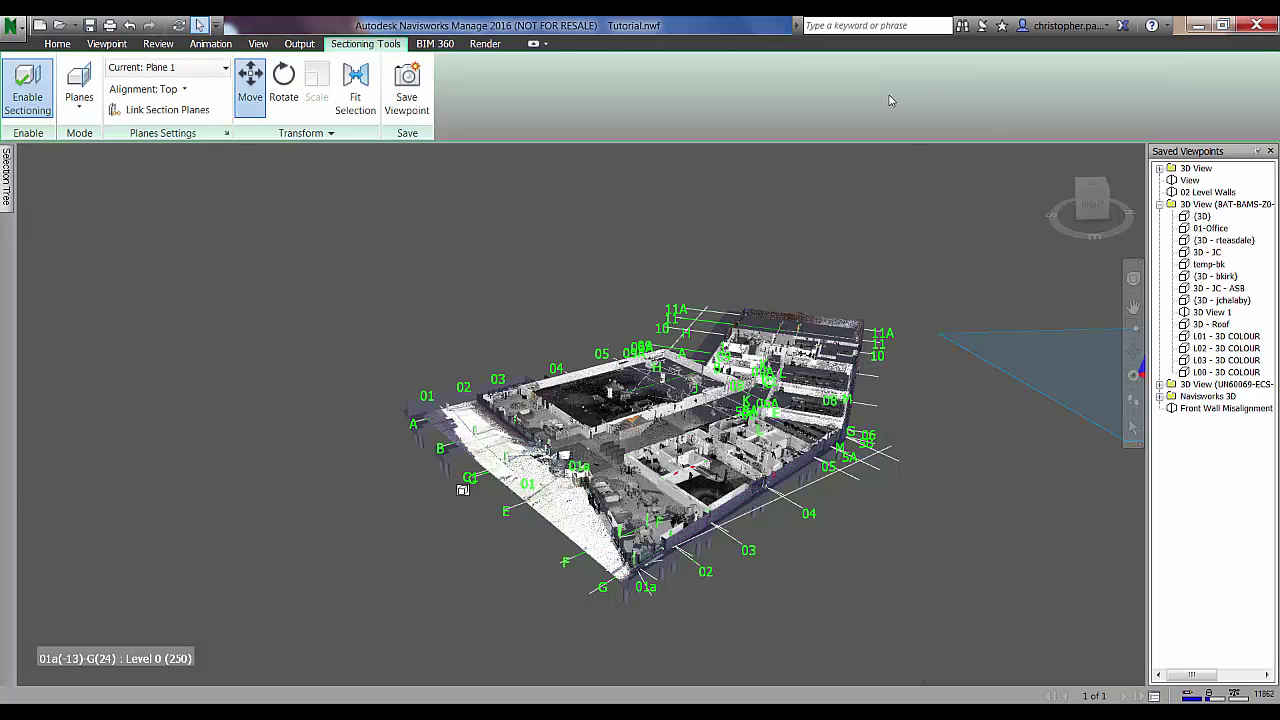
pyautogui.click(180, 70)
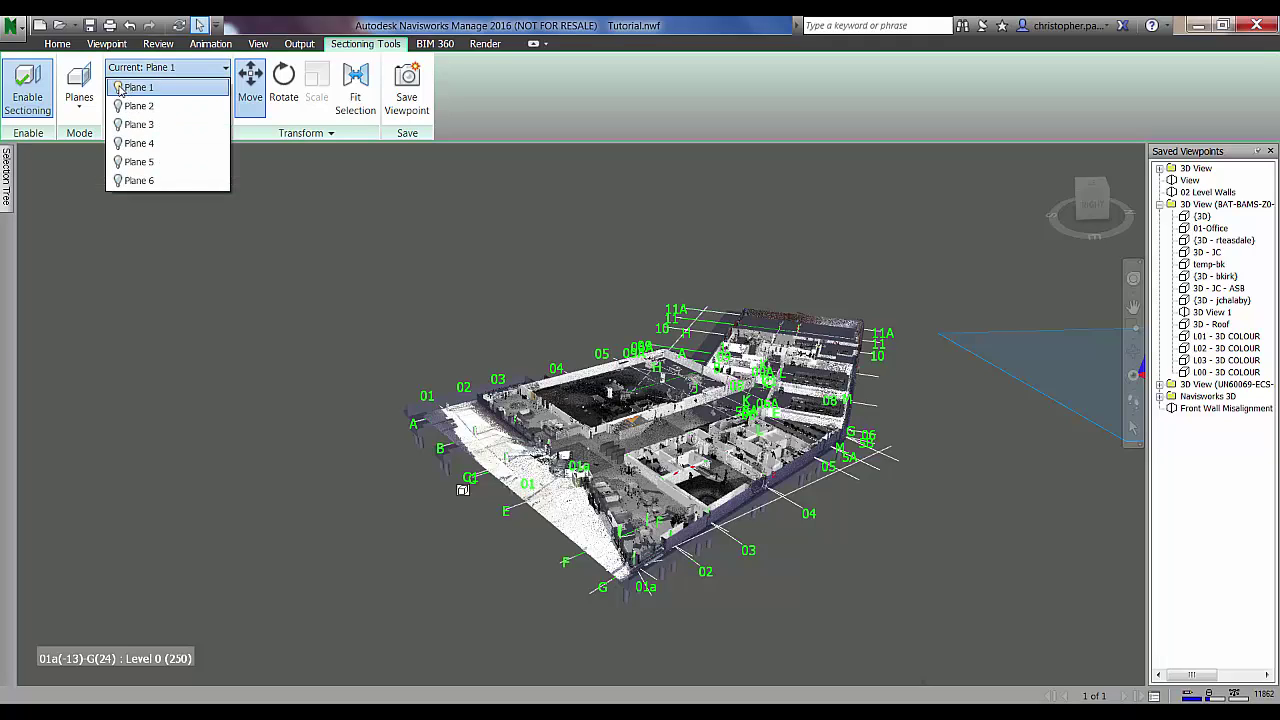
pyautogui.click(119, 89)
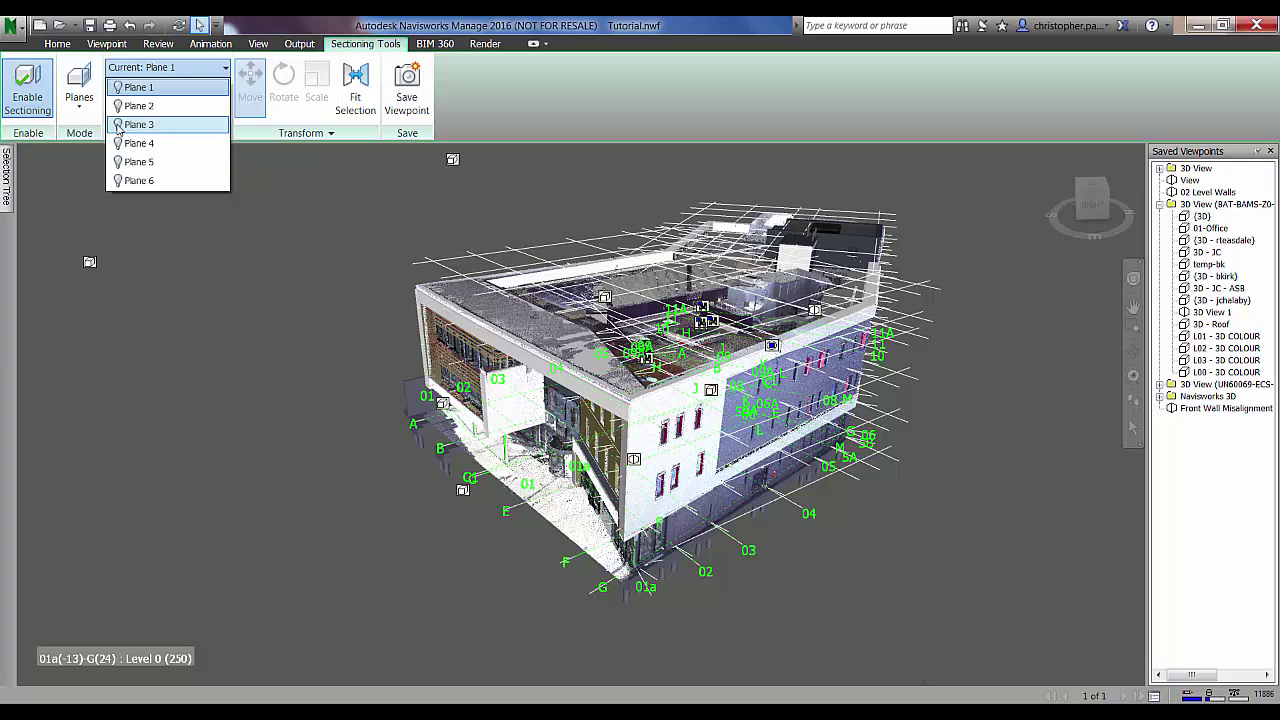
# Turn on Plane 3, make it the current section plane and move it closer to the building
pyautogui.click(119, 125)
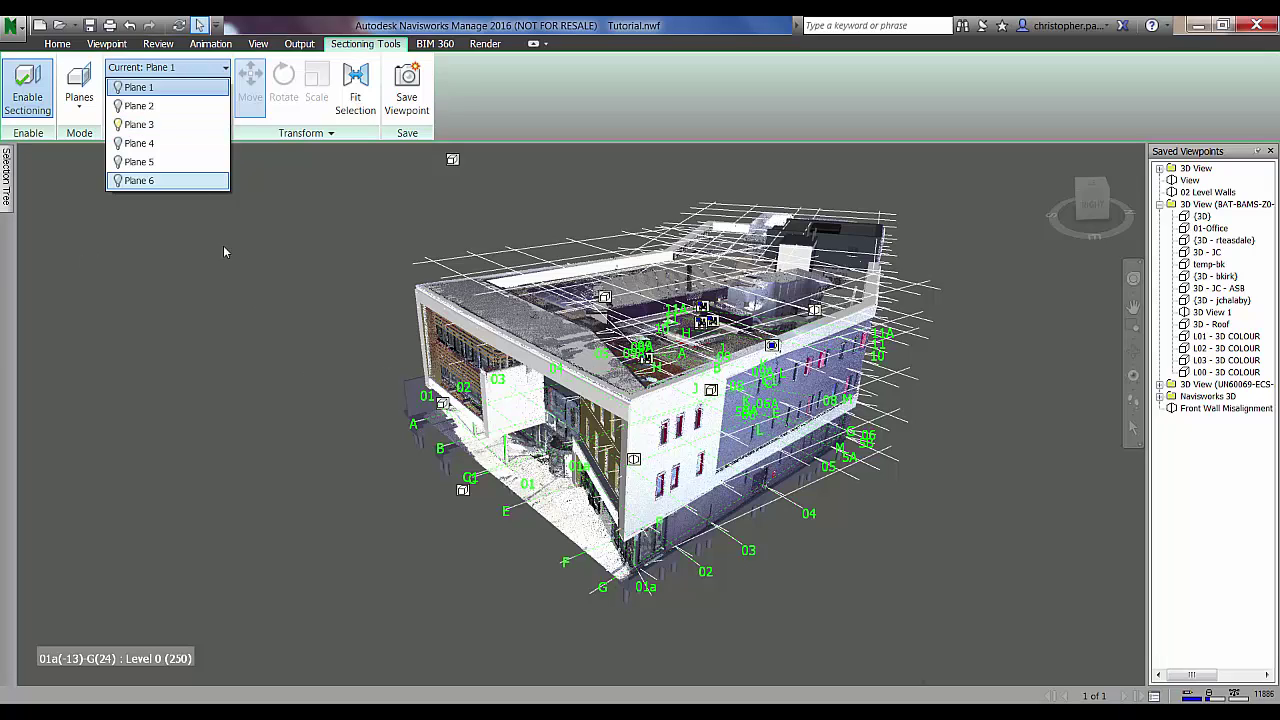
pyautogui.click(138, 124)
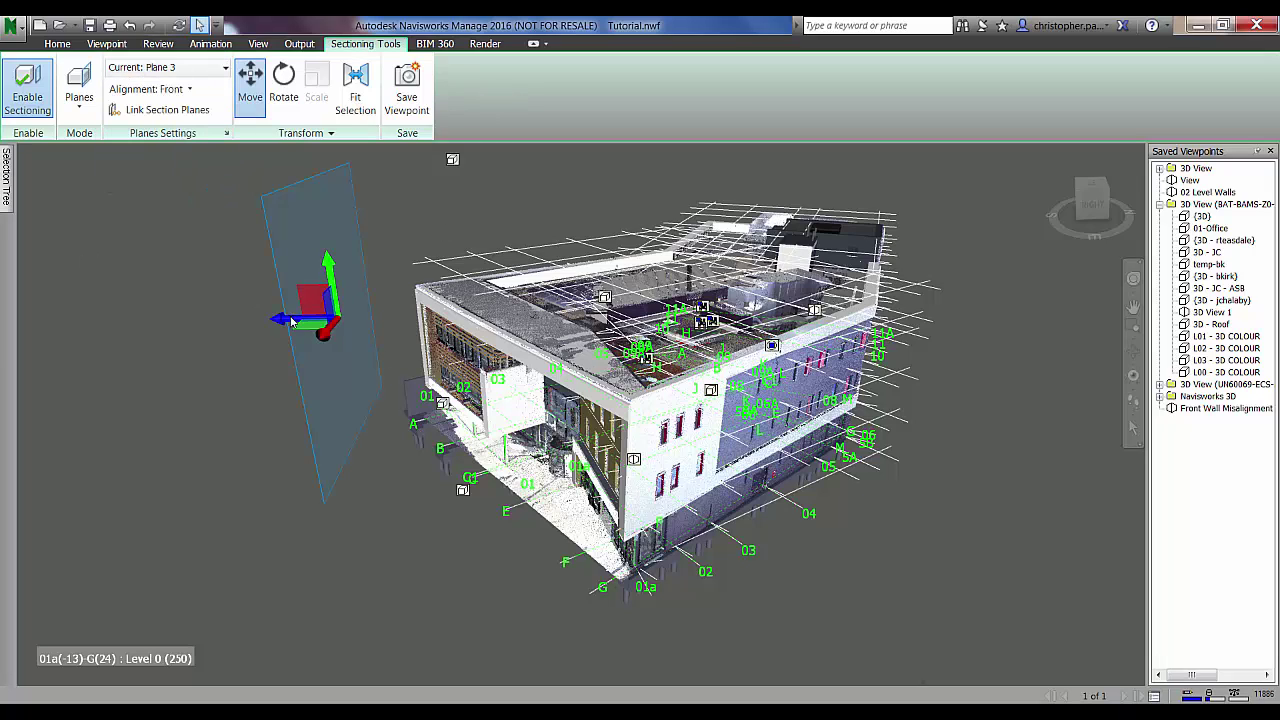
pyautogui.moveTo(325, 335); pyautogui.dragTo(331, 393)
# Align Plane 3 to the surface of the panel above the entrance glazing's lettering, and move the plane slightly along its normal
pyautogui.click(172, 93)
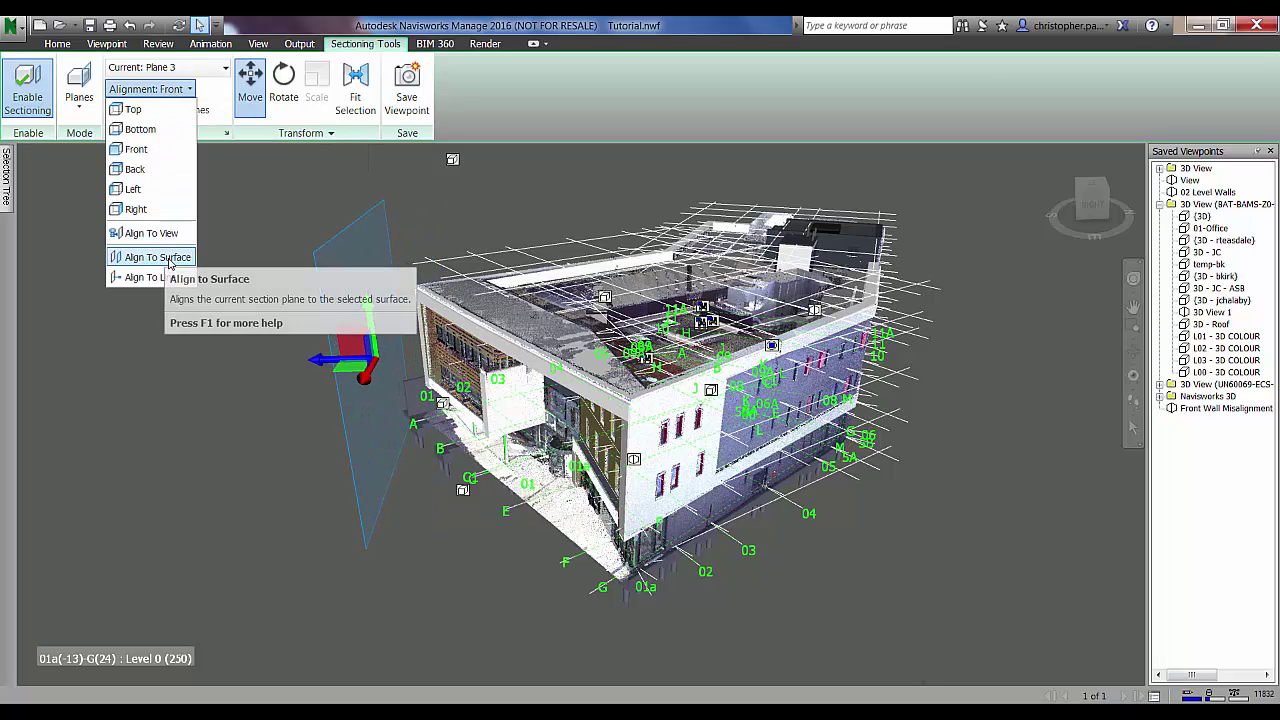
pyautogui.click(461, 557)
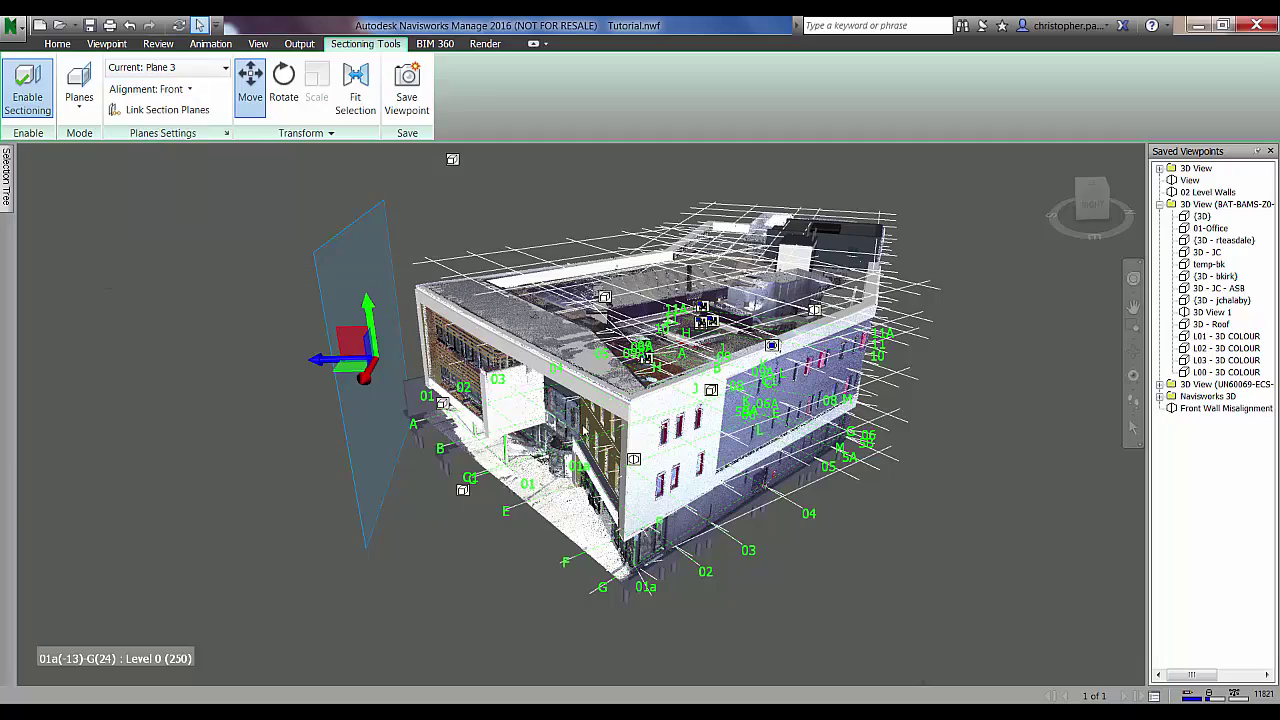
pyautogui.scroll(5, 533, 447)
pyautogui.scroll(10, 521, 514)
pyautogui.scroll(8, 540, 300)
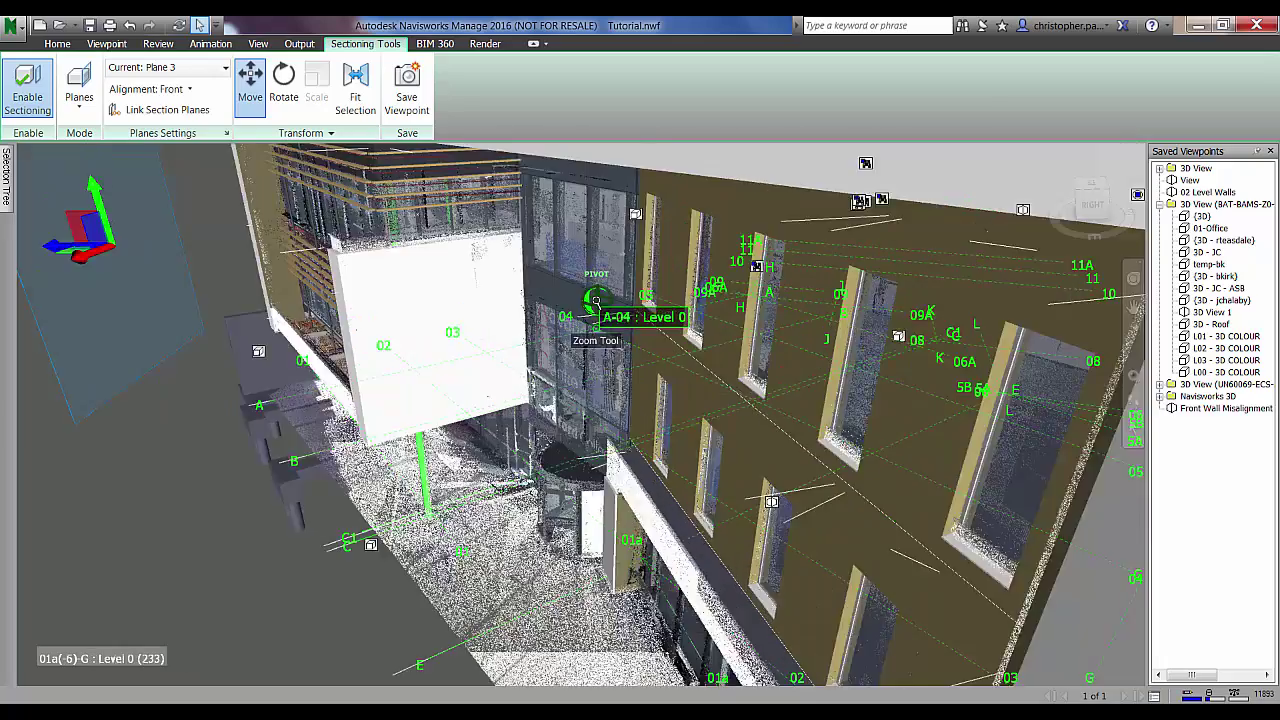
pyautogui.click(175, 90)
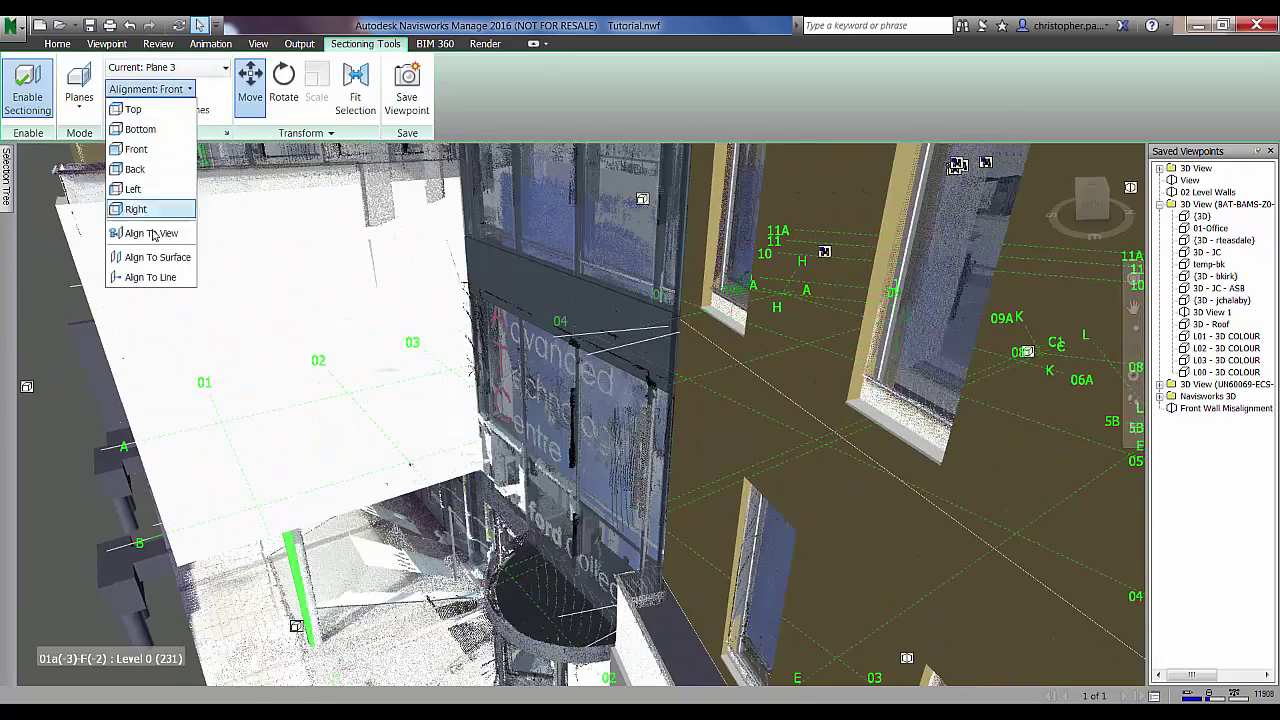
pyautogui.click(163, 254)
pyautogui.click(565, 297)
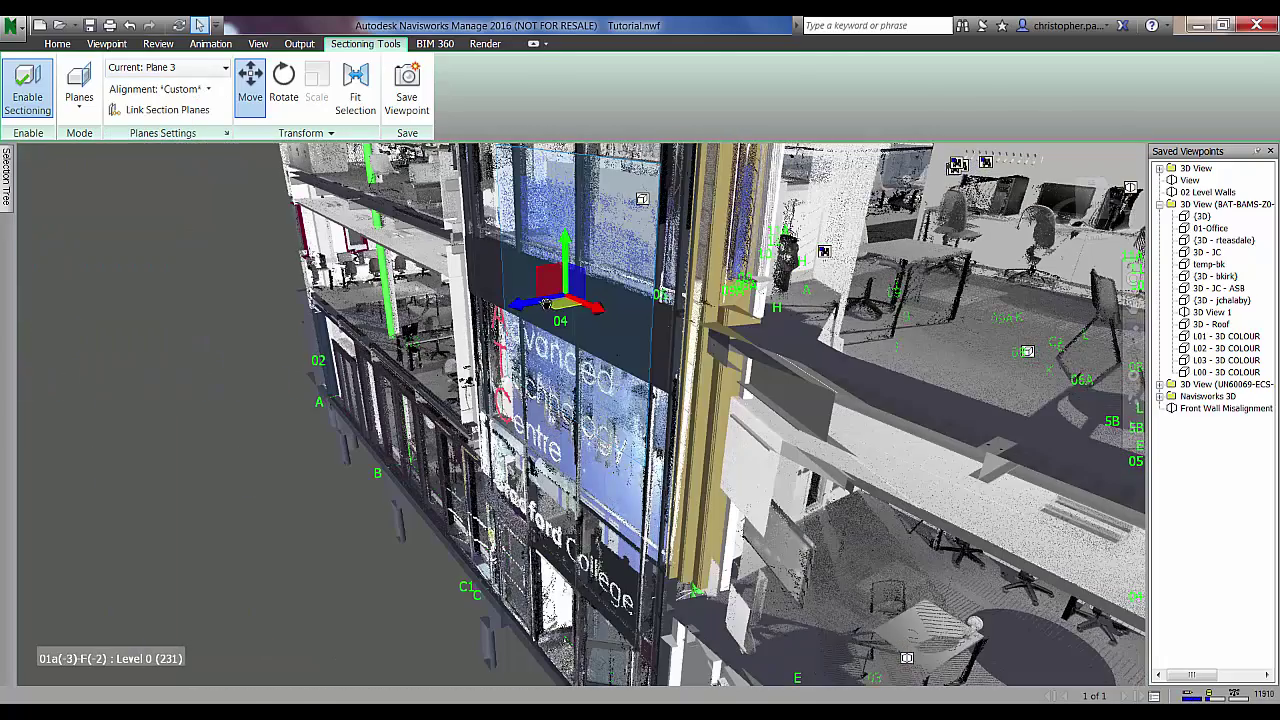
pyautogui.moveTo(538, 304); pyautogui.dragTo(503, 311)
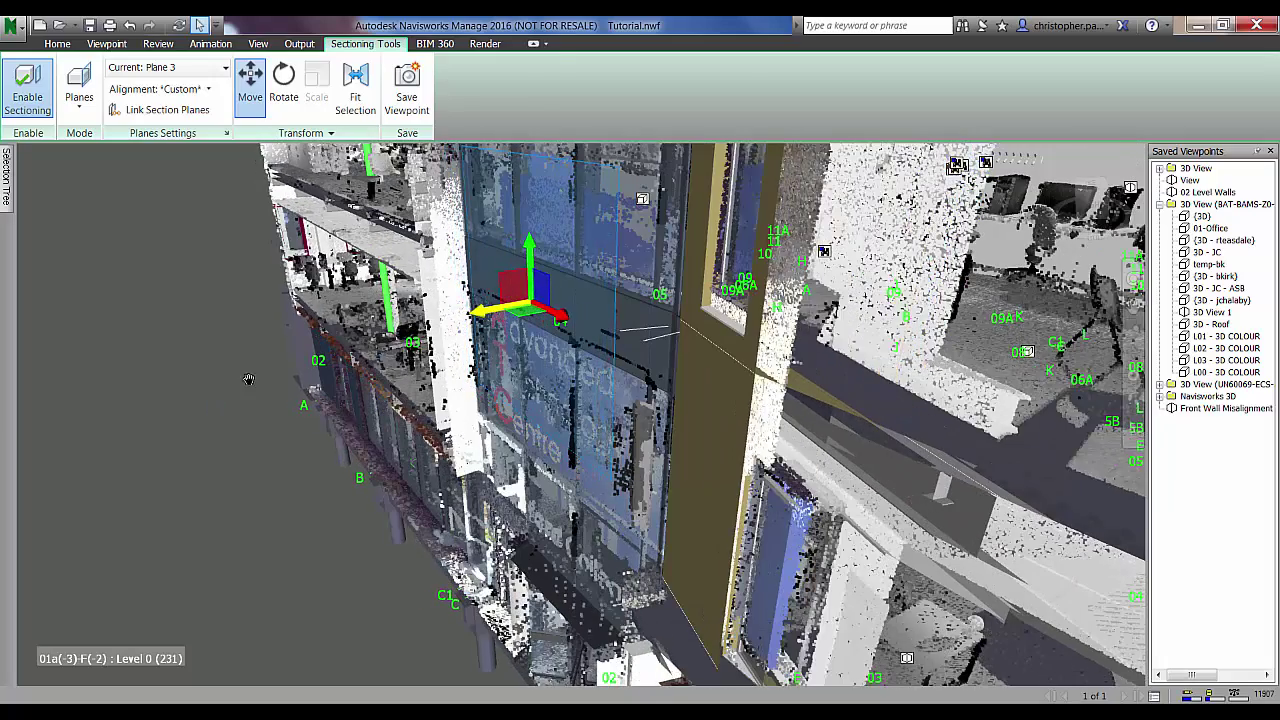
# Turn on Plane 4, make it the current section plane and move it back through the building to widen the slice
pyautogui.moveTo(233, 463); pyautogui.dragTo(212, 559, button='middle')
pyautogui.click(187, 70)
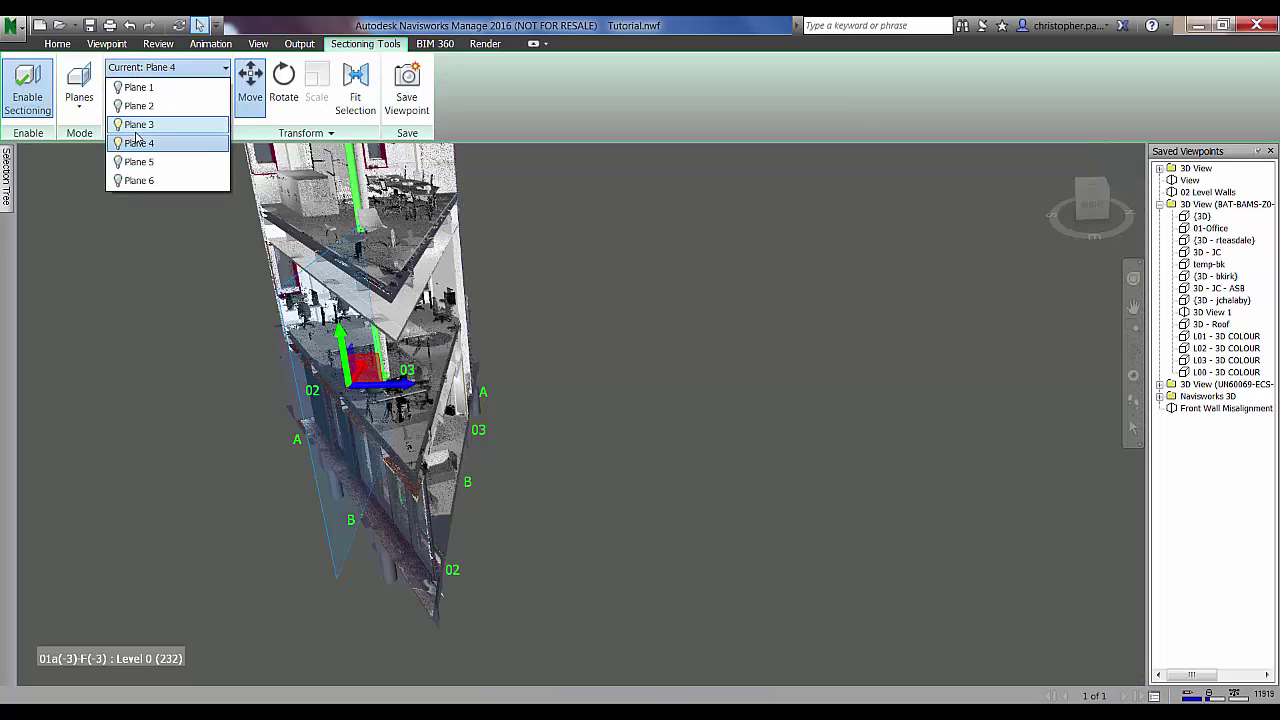
pyautogui.click(490, 357)
pyautogui.moveTo(405, 383); pyautogui.dragTo(843, 455)
# Align Plane 4 to the inner surface of the entrance glazing's horizontal member, and inspect the facade slice from outside
pyautogui.keyDown('shift'); pyautogui.moveTo(666, 405); pyautogui.dragTo(650, 360, button='middle'); pyautogui.keyUp('shift')
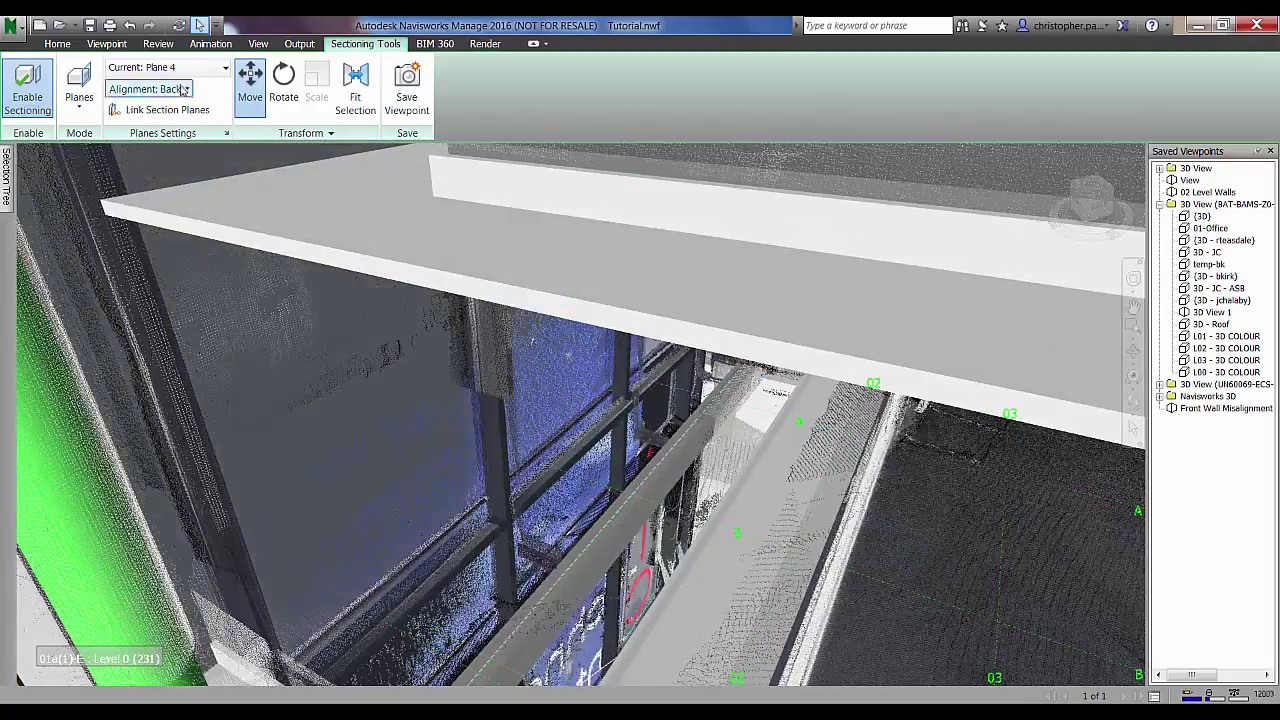
pyautogui.click(146, 89)
pyautogui.click(160, 257)
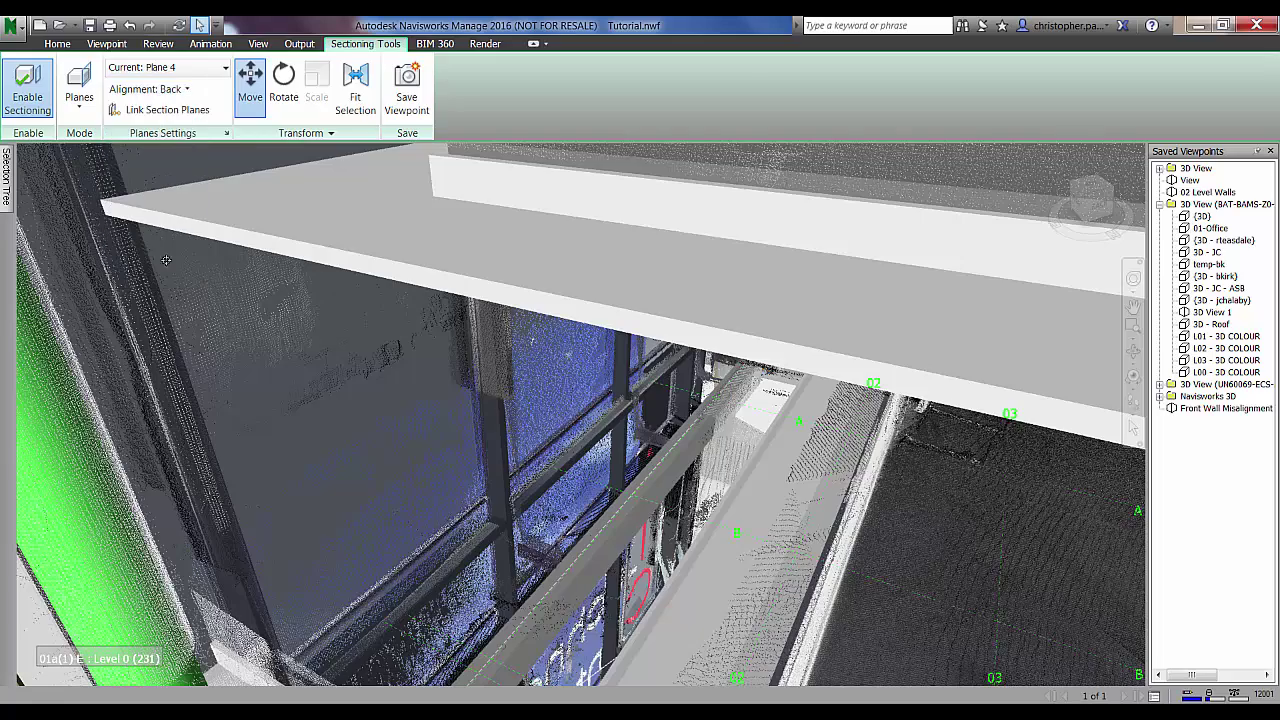
pyautogui.click(603, 557)
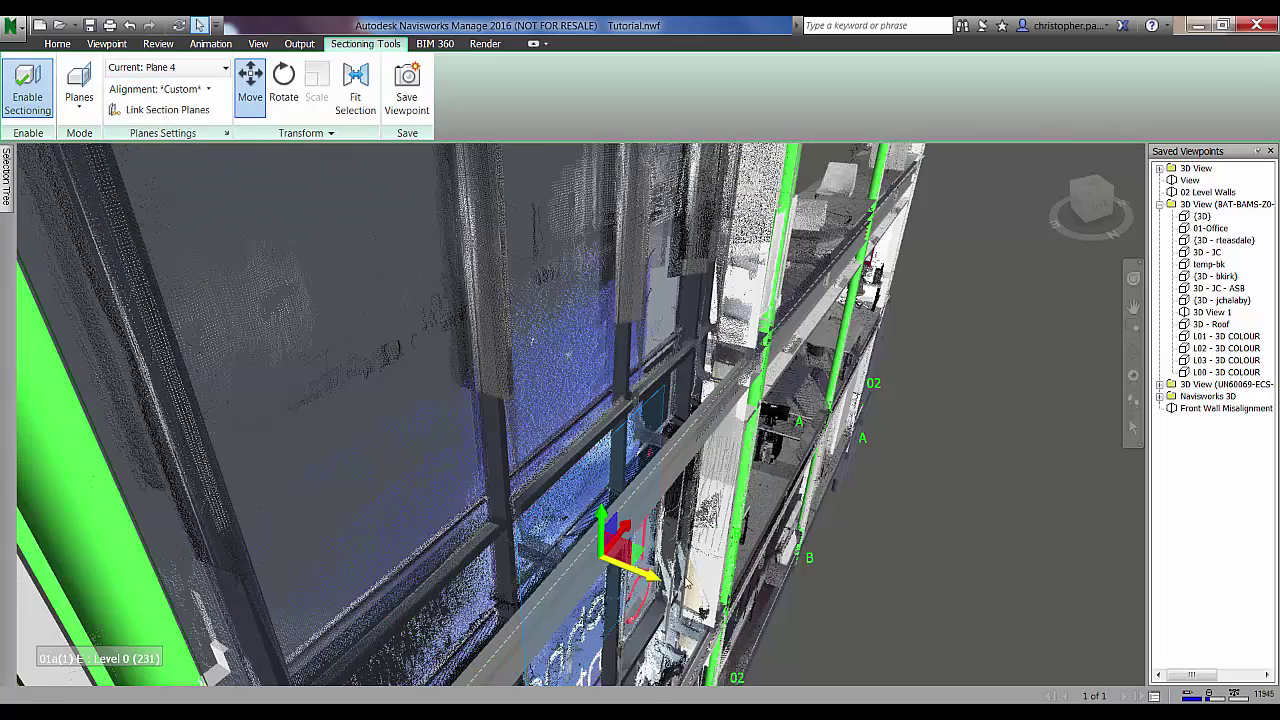
pyautogui.keyDown('shift'); pyautogui.moveTo(603, 557); pyautogui.dragTo(1030, 500, button='middle'); pyautogui.keyUp('shift')
pyautogui.scroll(-5, 853, 588)
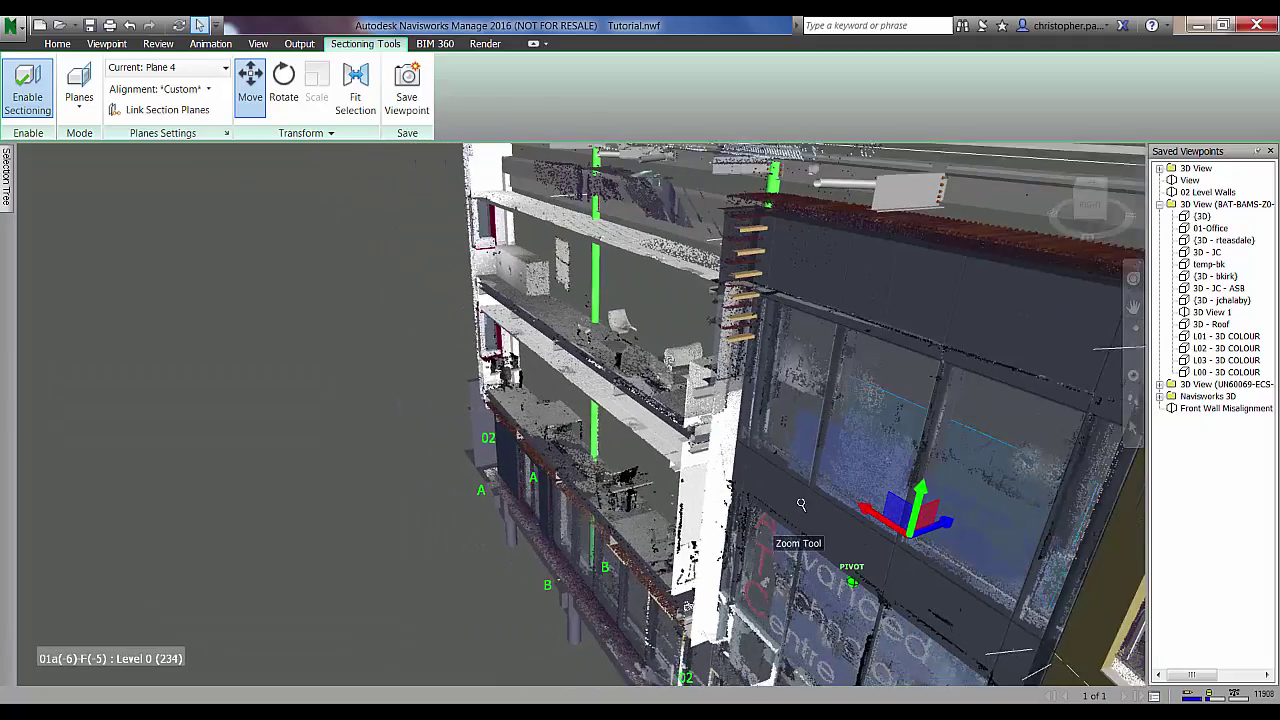
pyautogui.moveTo(800, 503); pyautogui.dragTo(685, 454, button='middle')
pyautogui.scroll(-3, 685, 454)
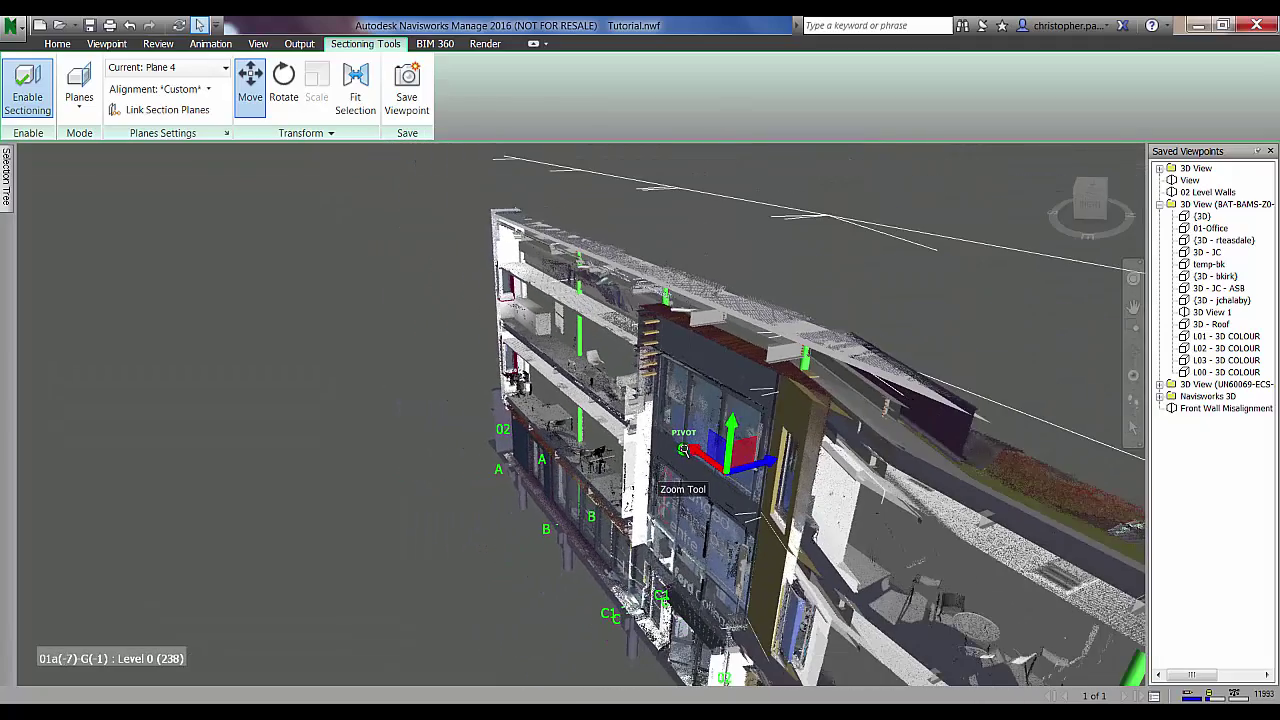
# Move Plane 4 along its normal to thin the facade slice, and link the section planes so they move together
pyautogui.moveTo(765, 462); pyautogui.dragTo(735, 480)
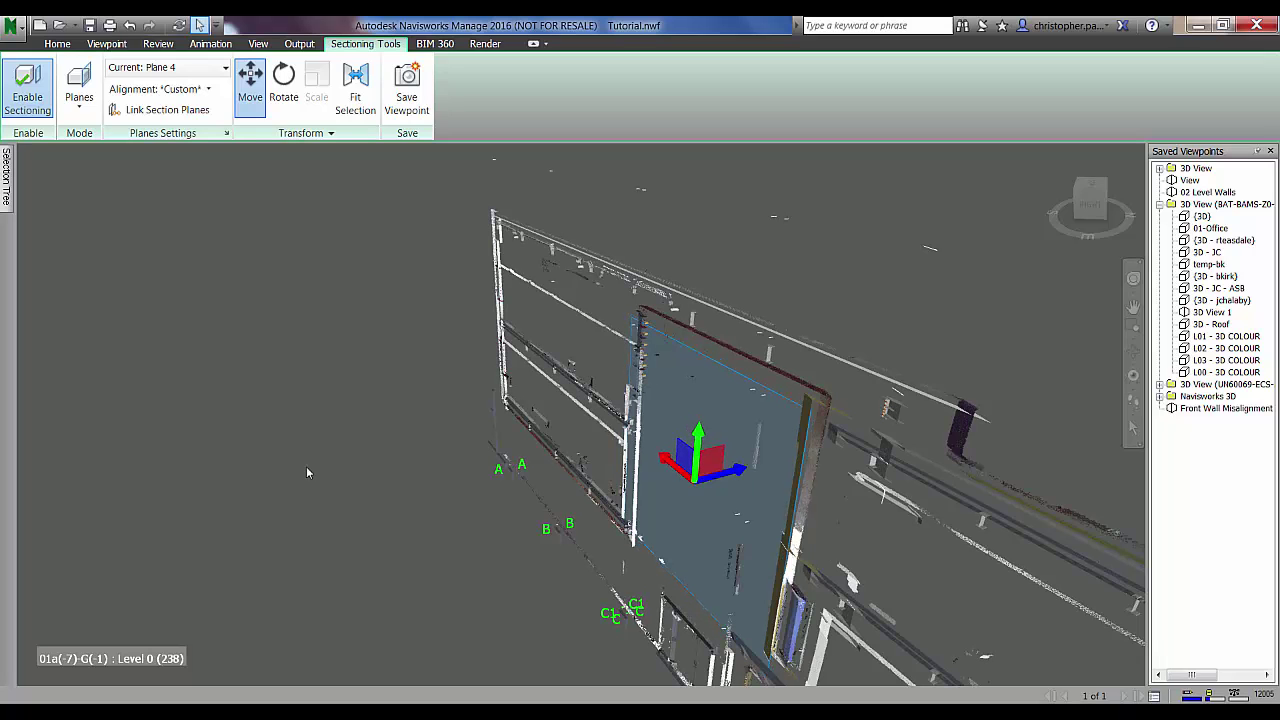
pyautogui.click(227, 133)
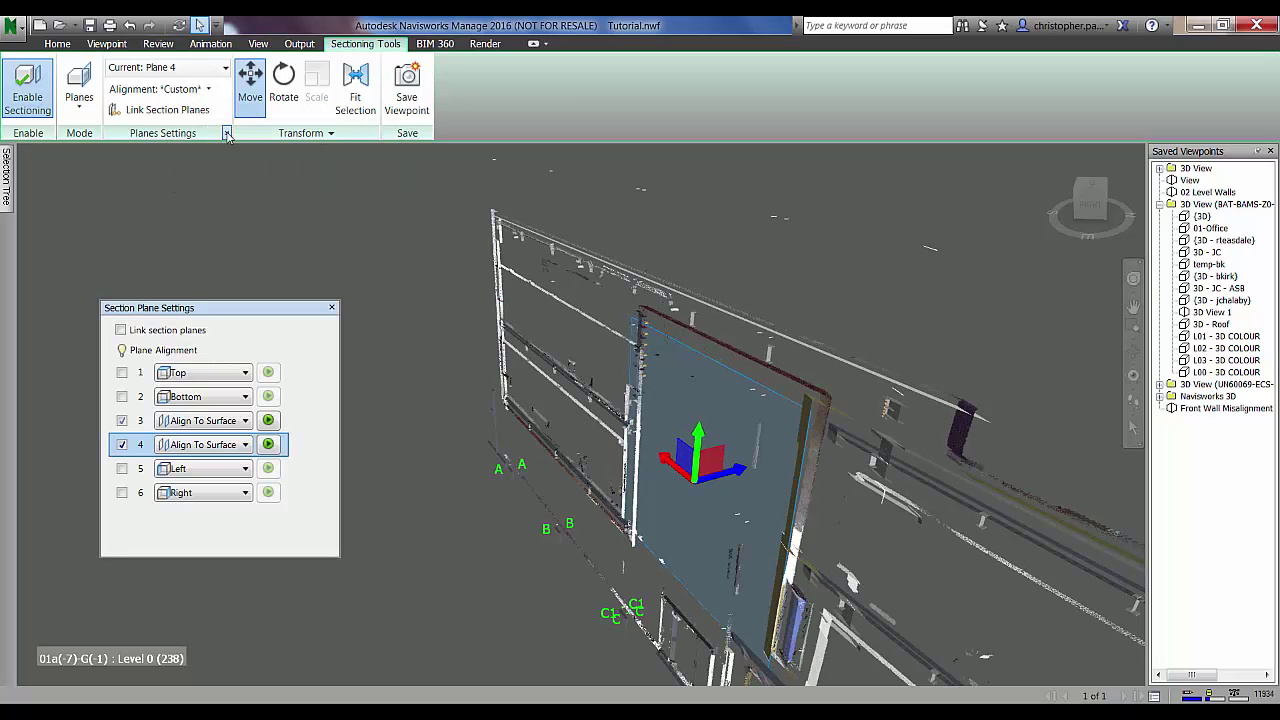
pyautogui.click(129, 333)
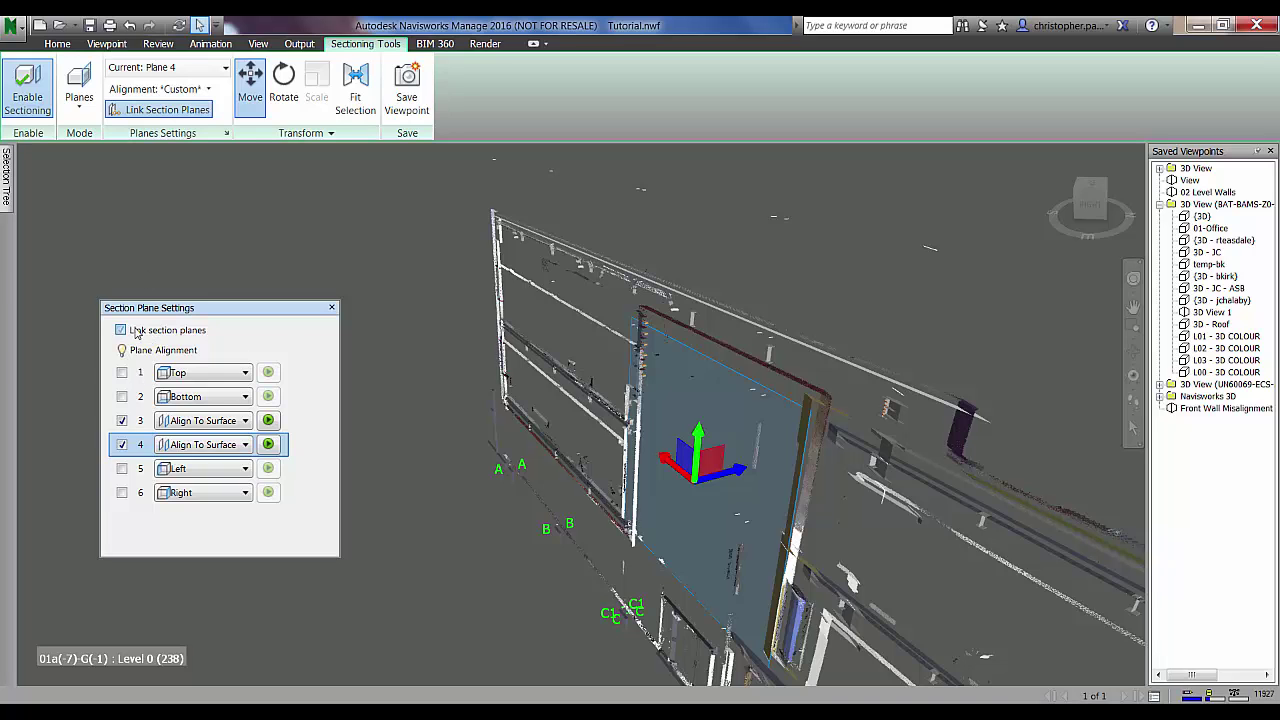
pyautogui.click(332, 309)
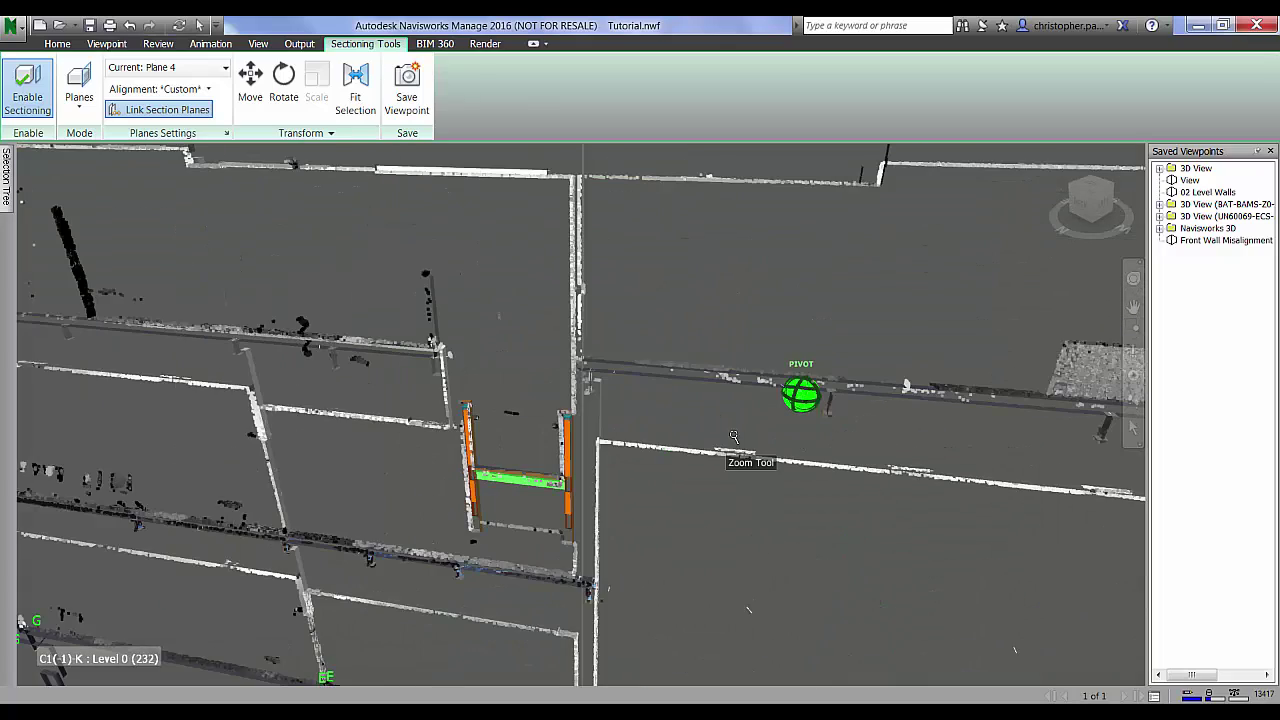
# Select the sectioned steel I-beam beneath the floor slab in the linked slice
pyautogui.moveTo(636, 459); pyautogui.dragTo(764, 345, button='middle')
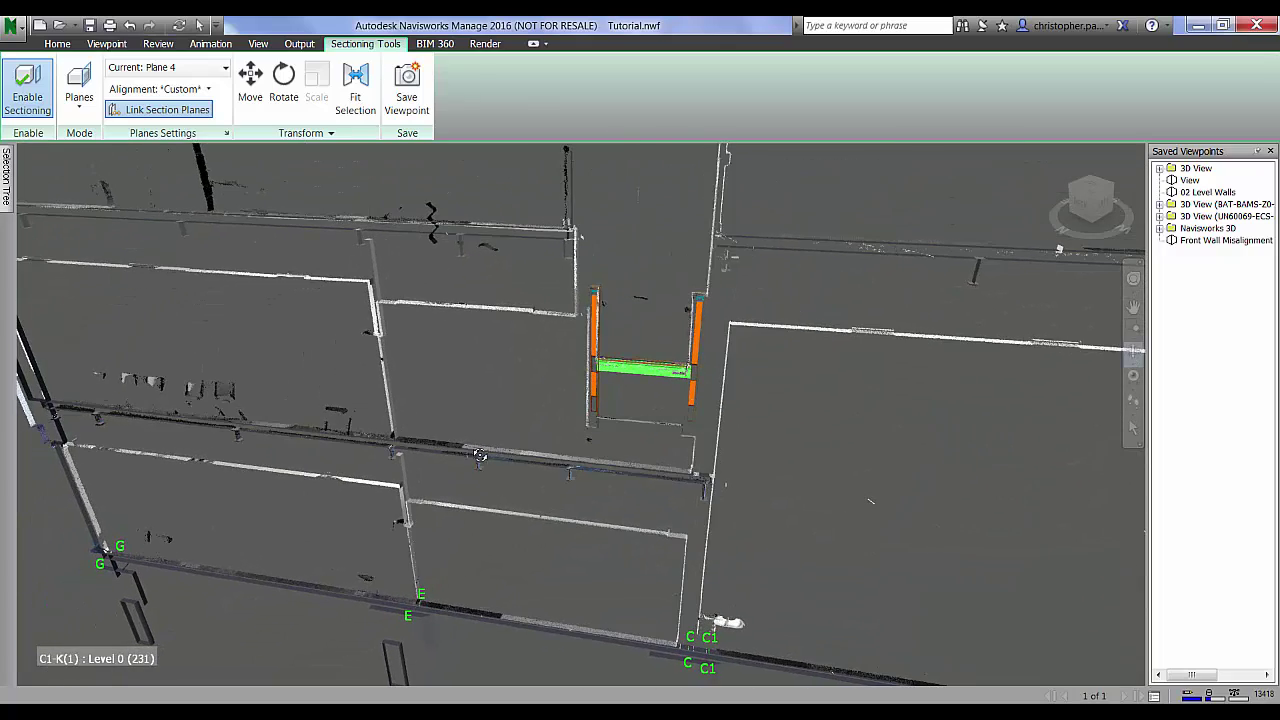
pyautogui.scroll(8, 437, 452)
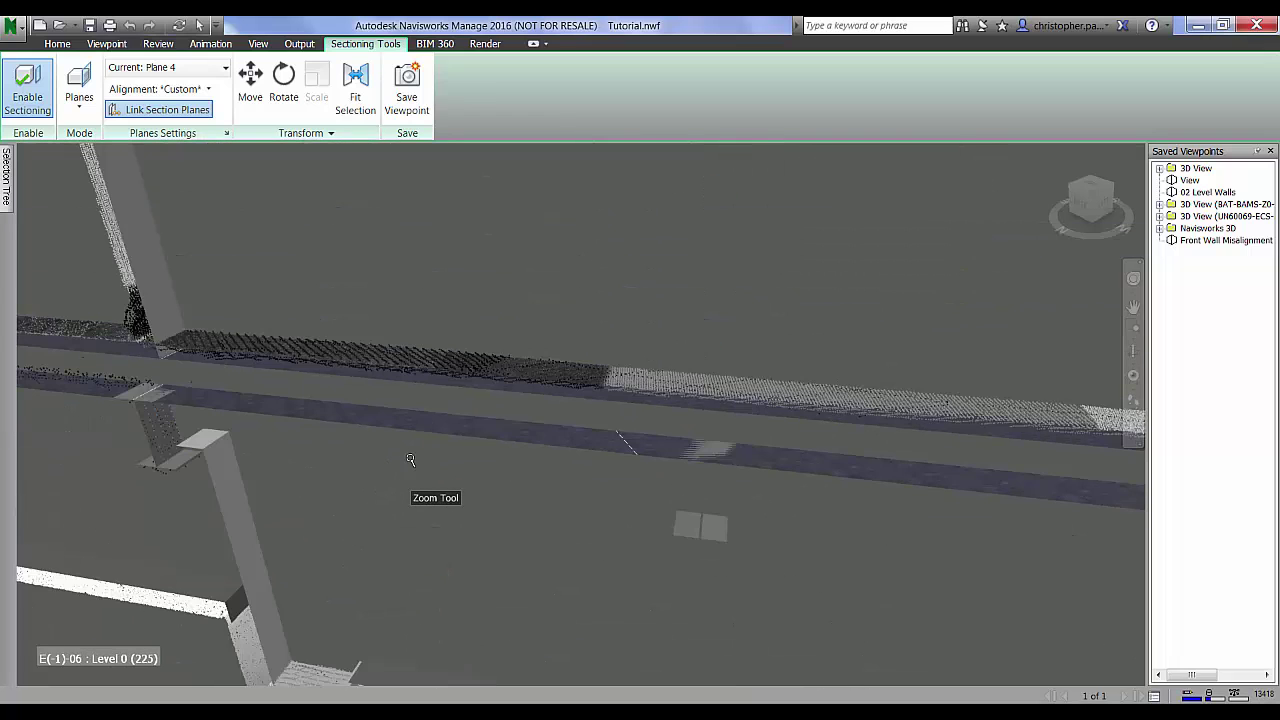
pyautogui.scroll(-5, 410, 457)
pyautogui.moveTo(430, 450); pyautogui.dragTo(573, 316, button='middle')
pyautogui.click(57, 43)
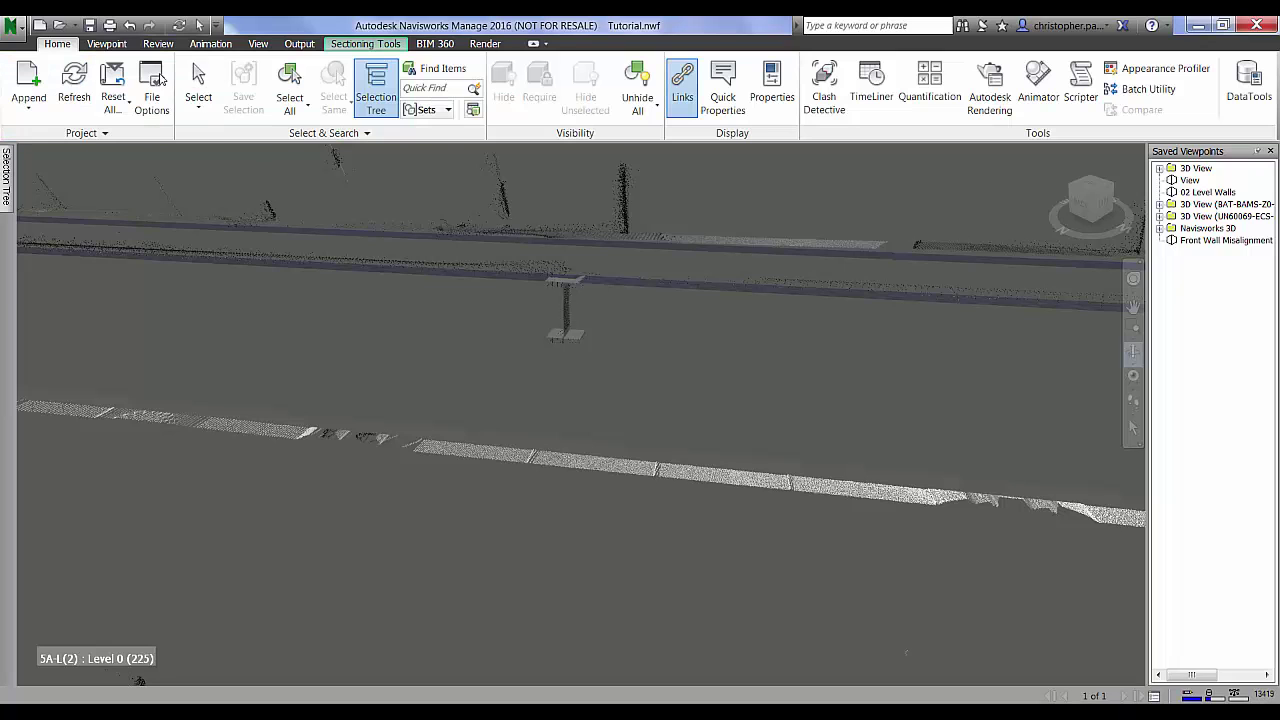
pyautogui.click(225, 132)
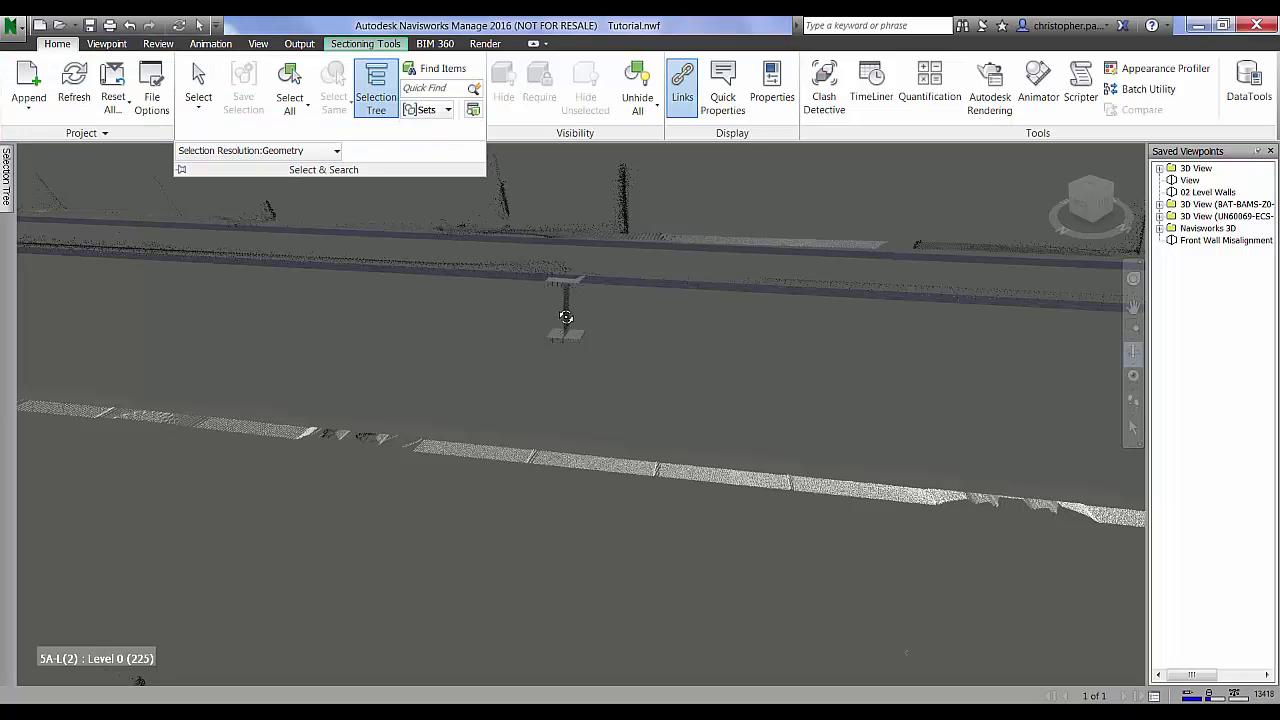
pyautogui.click(198, 85)
pyautogui.click(568, 335)
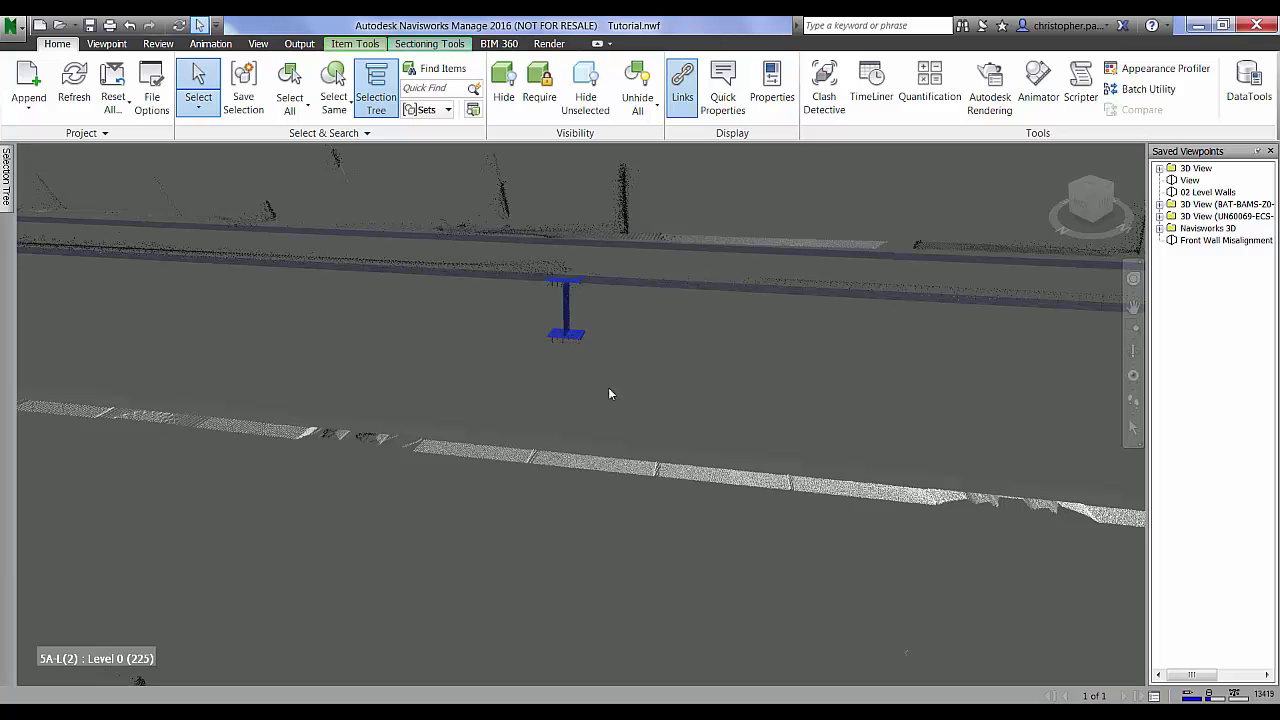
# Select the modelled ceiling below the steel beams and examine its gap to the scanned ceiling from an oblique side view
pyautogui.moveTo(660, 423)
pyautogui.keyDown('shift'); pyautogui.mouseDown(button='middle')
pyautogui.moveTo(702, 375)
pyautogui.moveTo(679, 414)
pyautogui.mouseUp(button='middle'); pyautogui.keyUp('shift')
pyautogui.scroll(3, 715, 424)
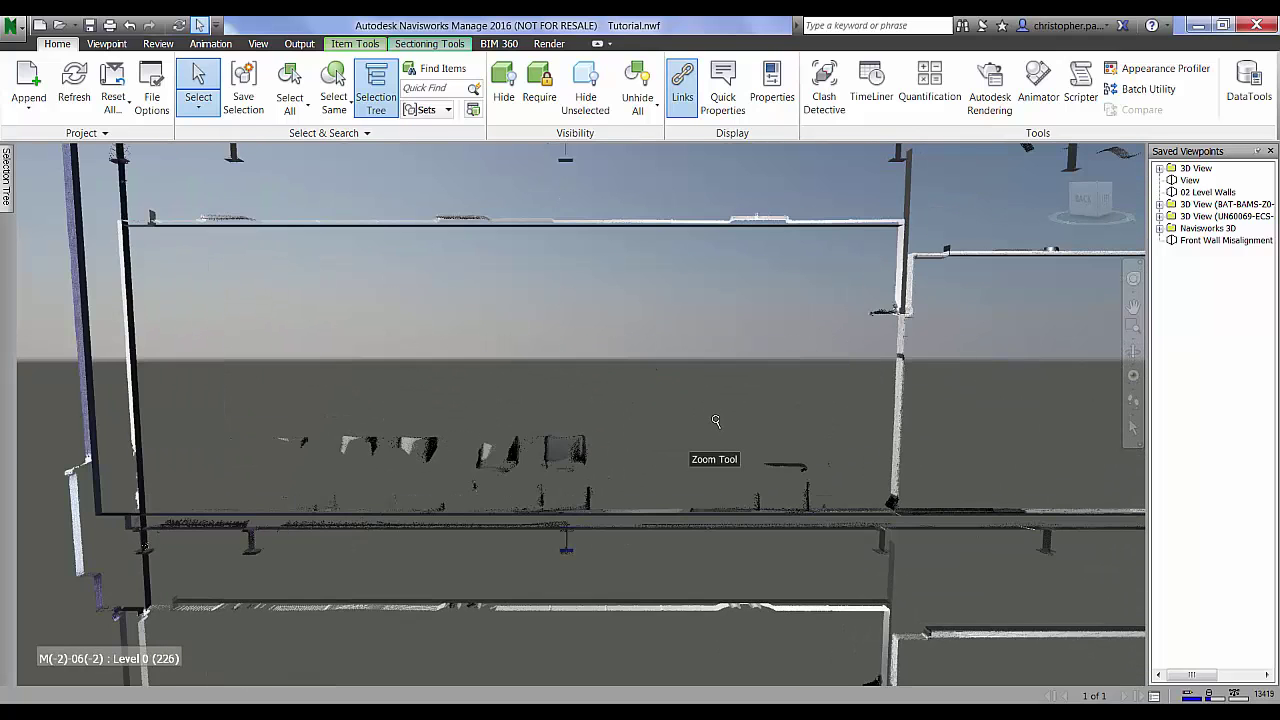
pyautogui.moveTo(679, 535); pyautogui.dragTo(676, 361, button='middle')
pyautogui.scroll(3, 669, 432)
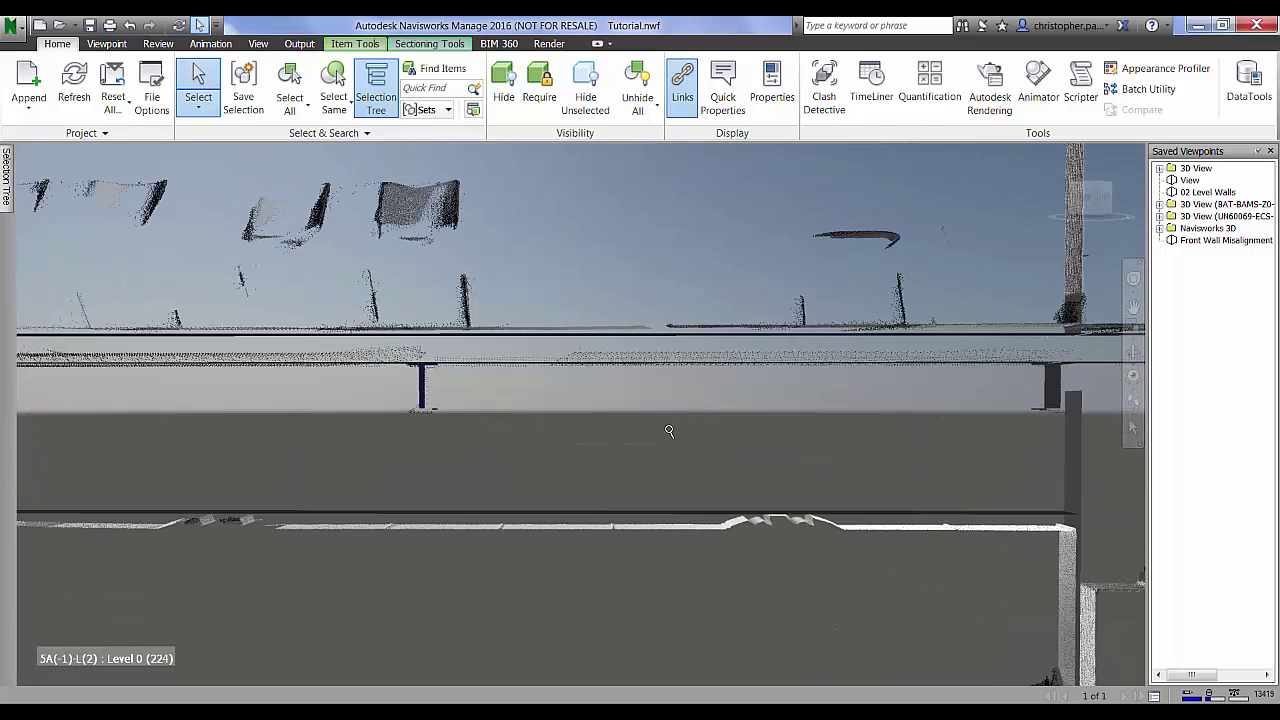
pyautogui.scroll(2, 670, 444)
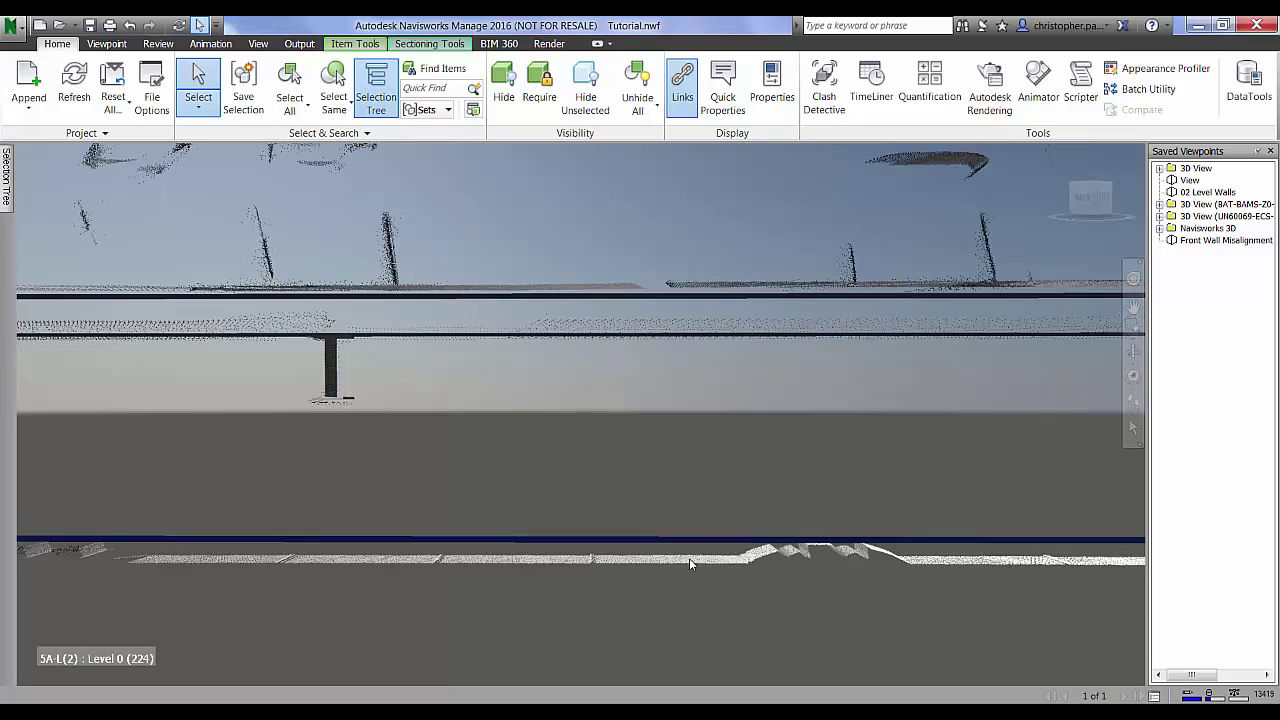
pyautogui.keyDown('shift'); pyautogui.moveTo(646, 538); pyautogui.dragTo(551, 556, button='middle'); pyautogui.keyUp('shift')
pyautogui.scroll(1, 627, 576)
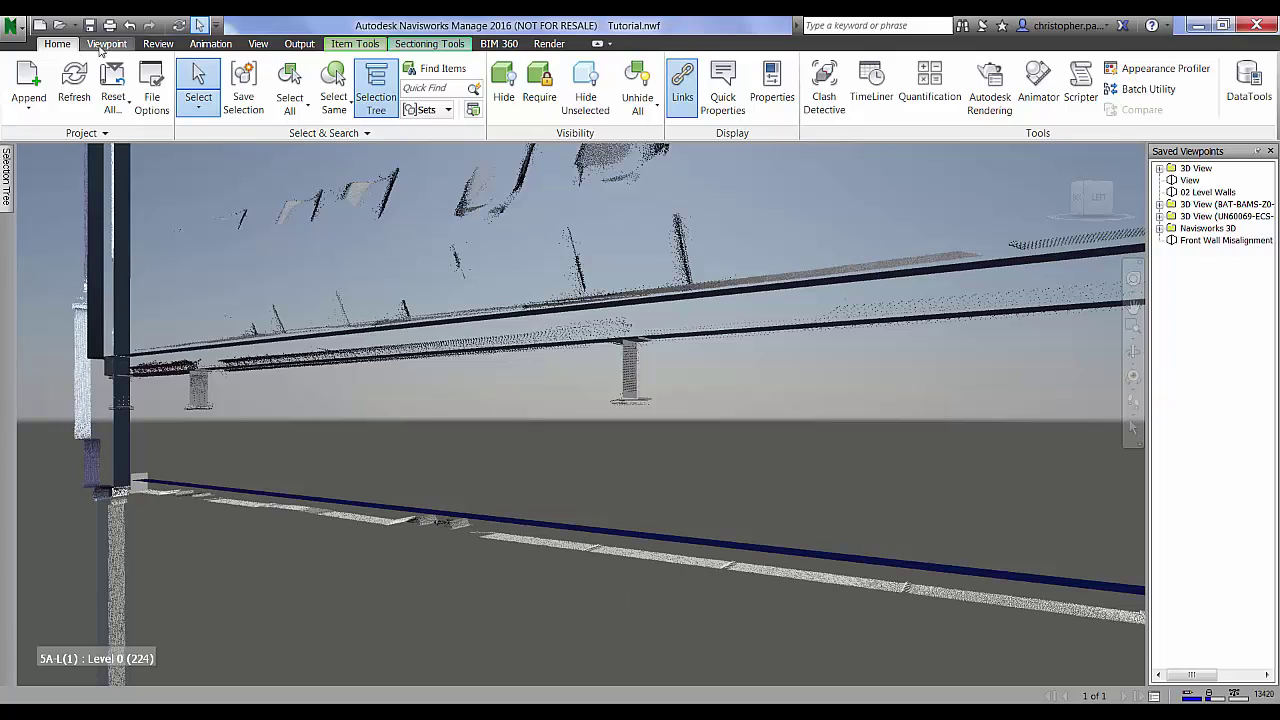
# Measure the vertical offset from the modelled ceiling to the scanned ceiling point to point, with the measurement locked to Perpendicular
pyautogui.click(158, 43)
pyautogui.click(46, 102)
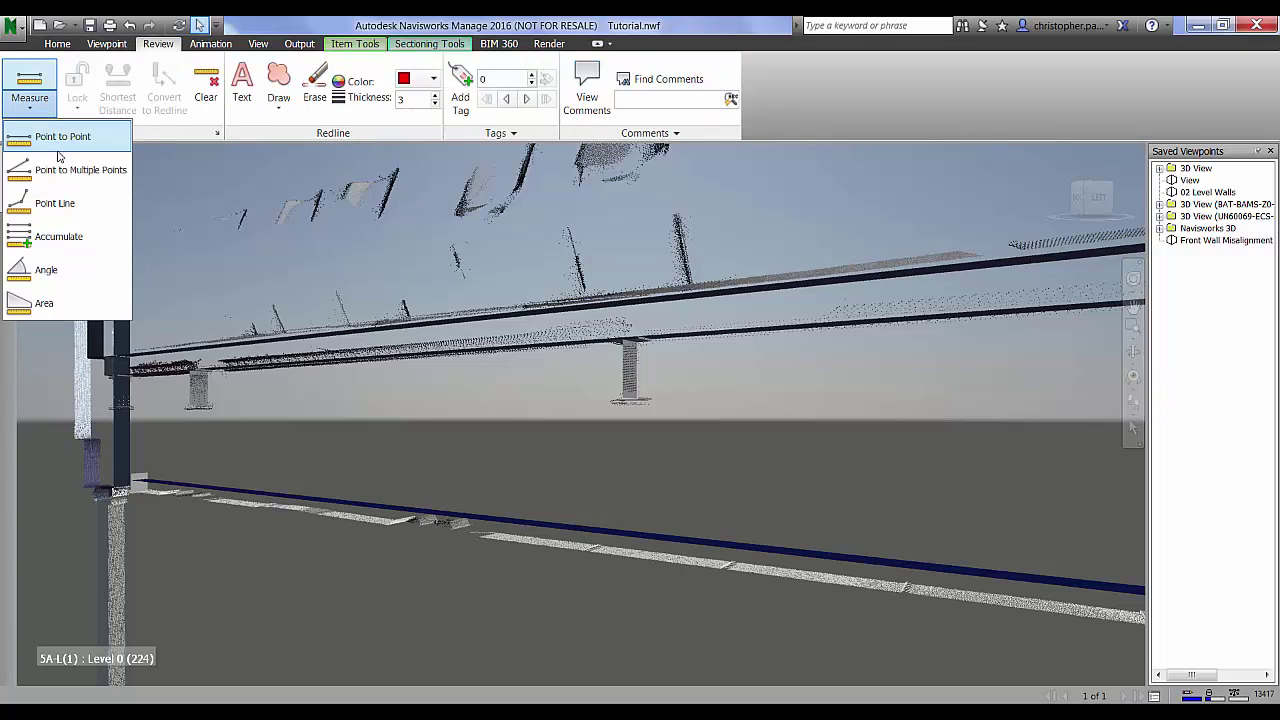
pyautogui.click(58, 138)
pyautogui.click(77, 95)
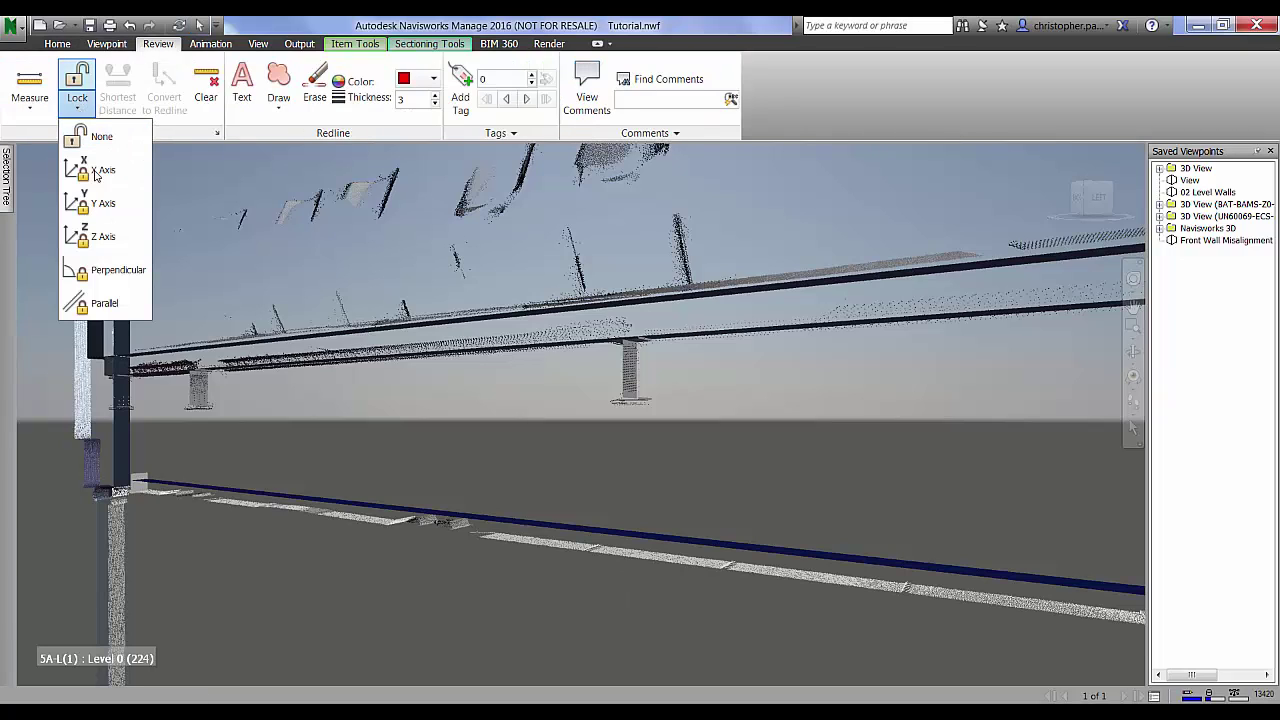
pyautogui.click(110, 274)
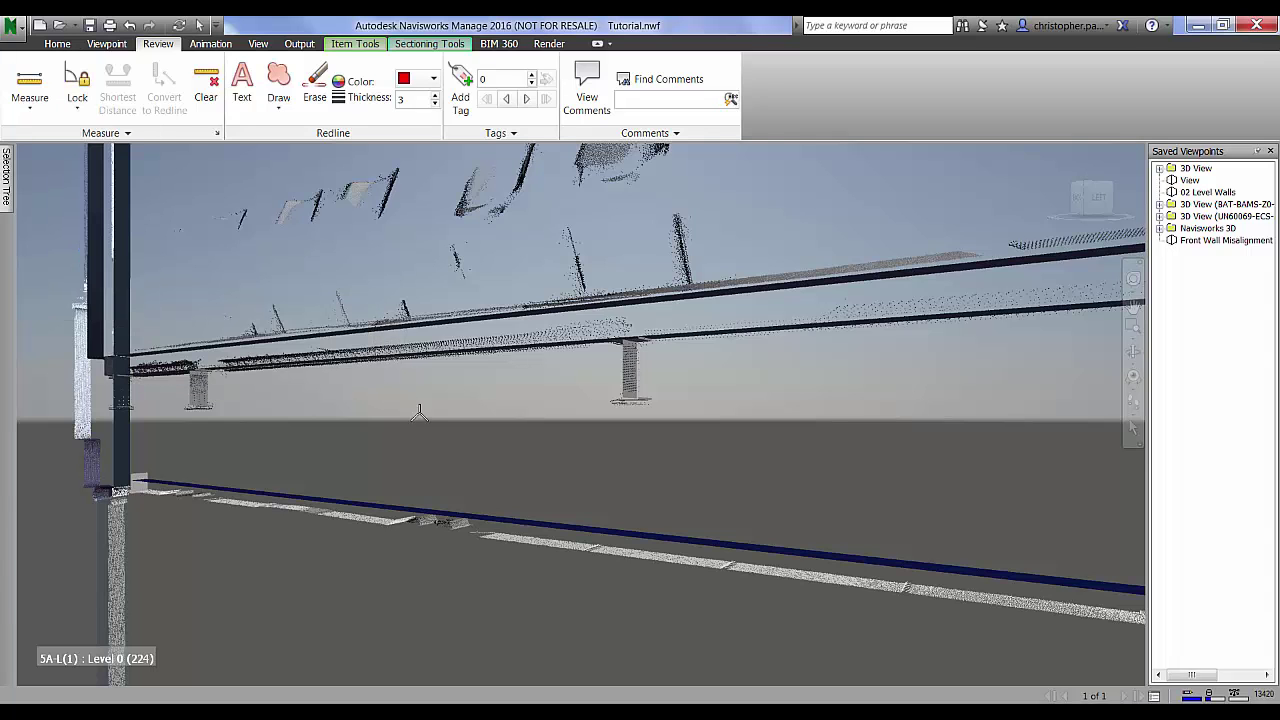
pyautogui.scroll(6, 625, 575)
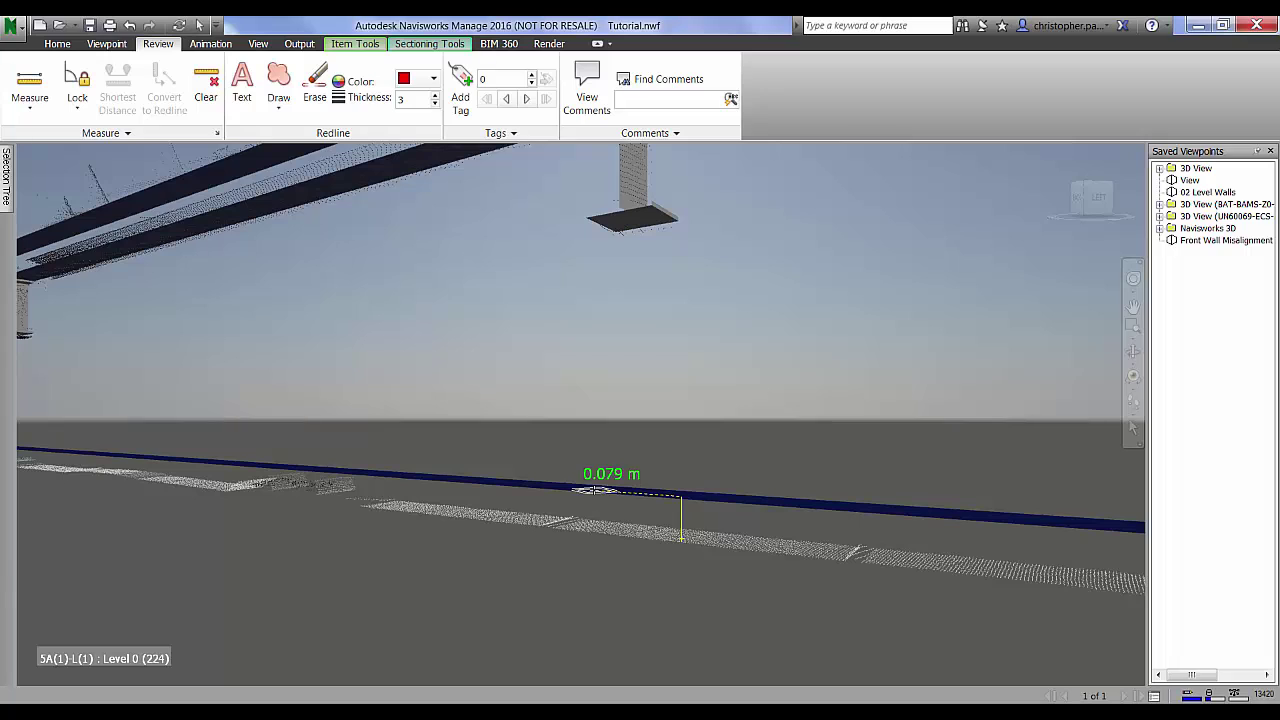
pyautogui.click(594, 489)
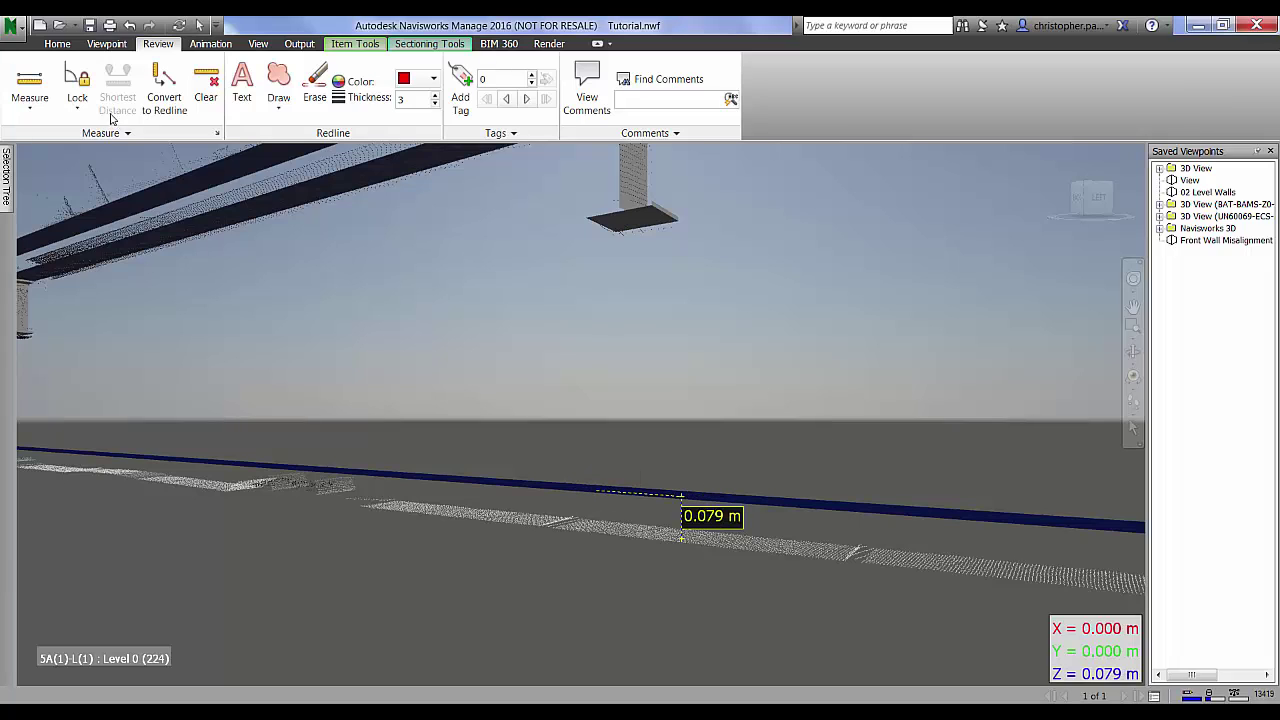
# Convert the ceiling offset measurement to a redline and rename its new saved viewpoint "Ceiling Misalignment"
pyautogui.click(164, 95)
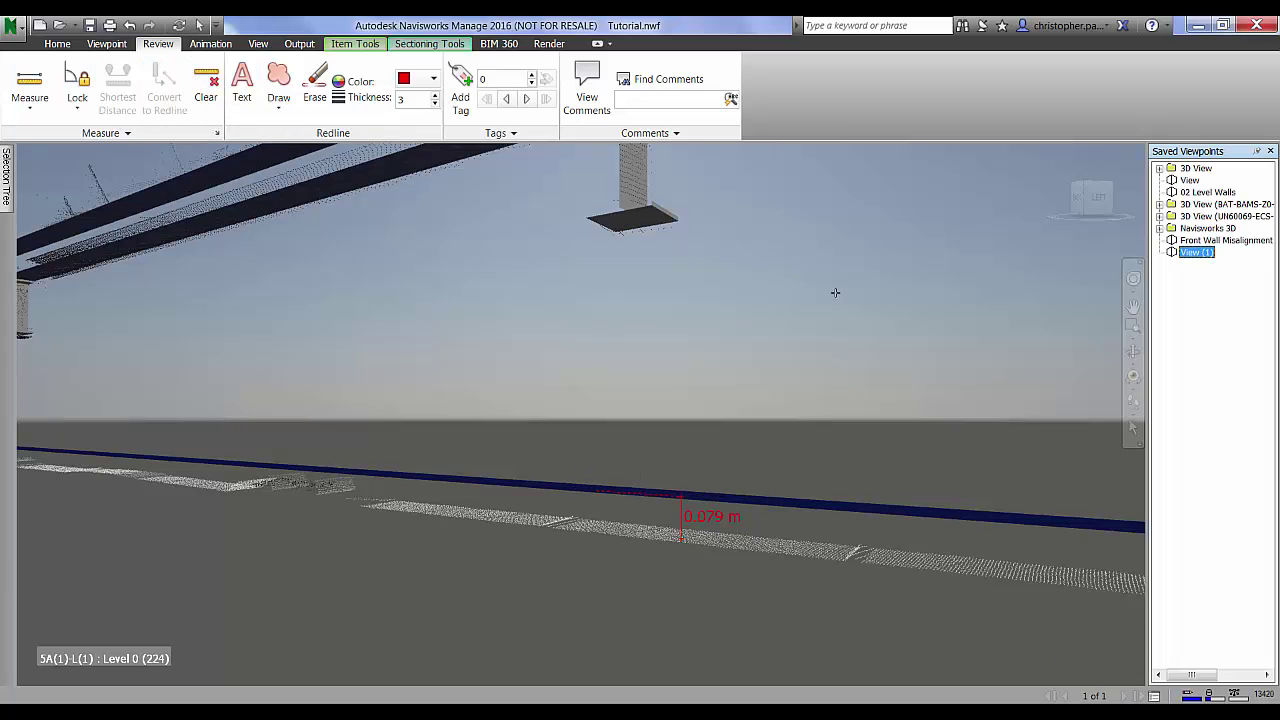
pyautogui.rightClick(1196, 254)
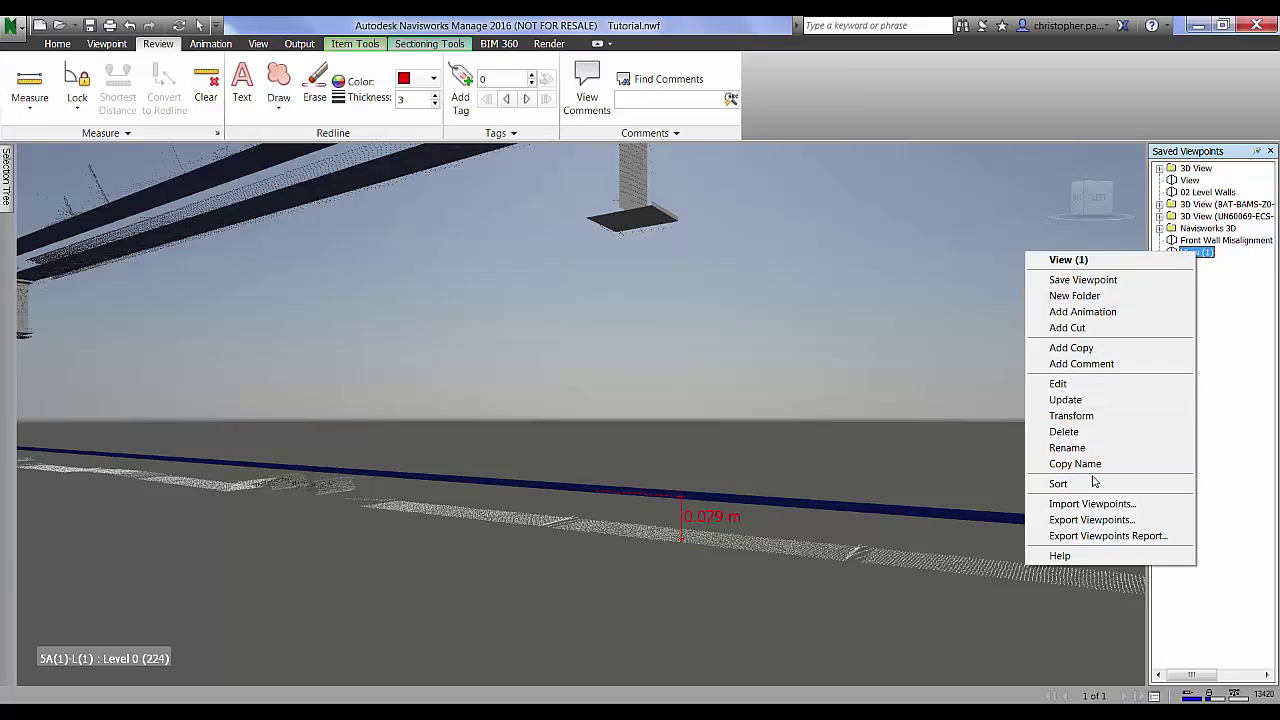
pyautogui.click(1088, 447)
pyautogui.write('Ceiling Mise')
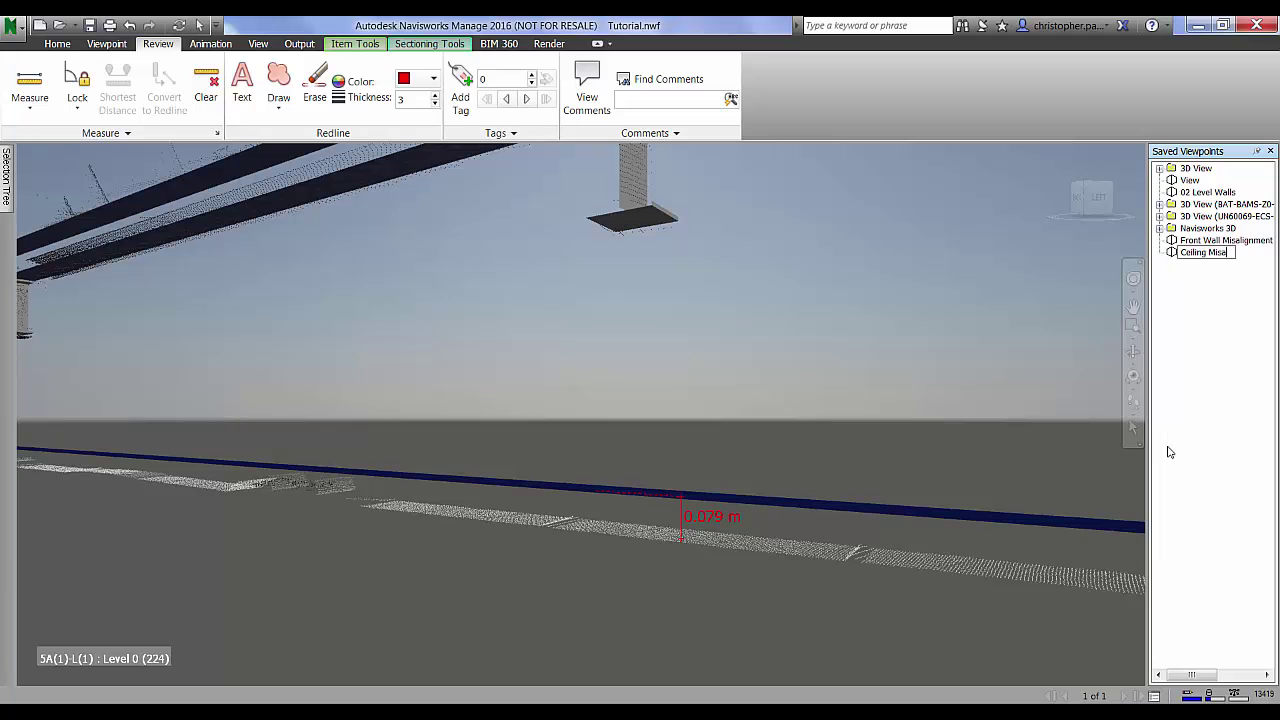
pyautogui.write('lignment')
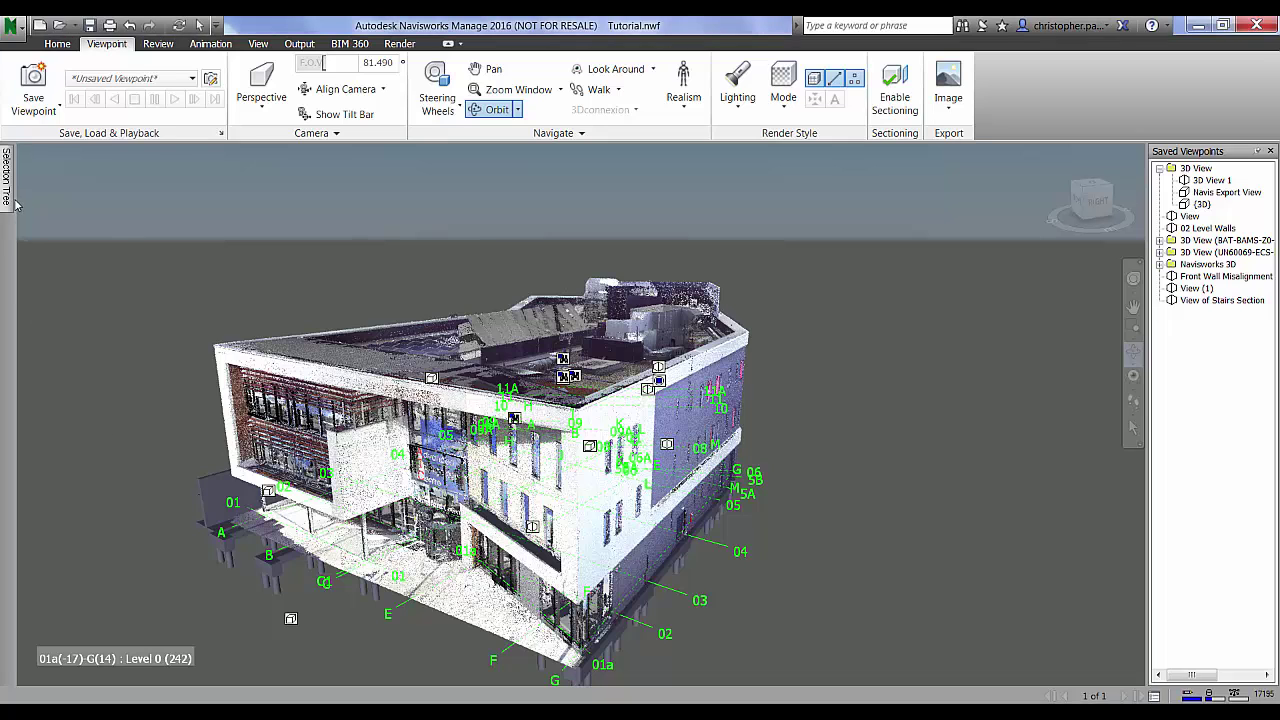
# Hide the Bradford ATC 4D point cloud and inspect the remaining structural slabs and foundations
pyautogui.moveTo(12, 205)
pyautogui.rightClick(64, 260)
pyautogui.click(110, 478)
pyautogui.moveTo(831, 503); pyautogui.dragTo(854, 474)
pyautogui.moveTo(854, 474); pyautogui.dragTo(1000, 440, button='middle')
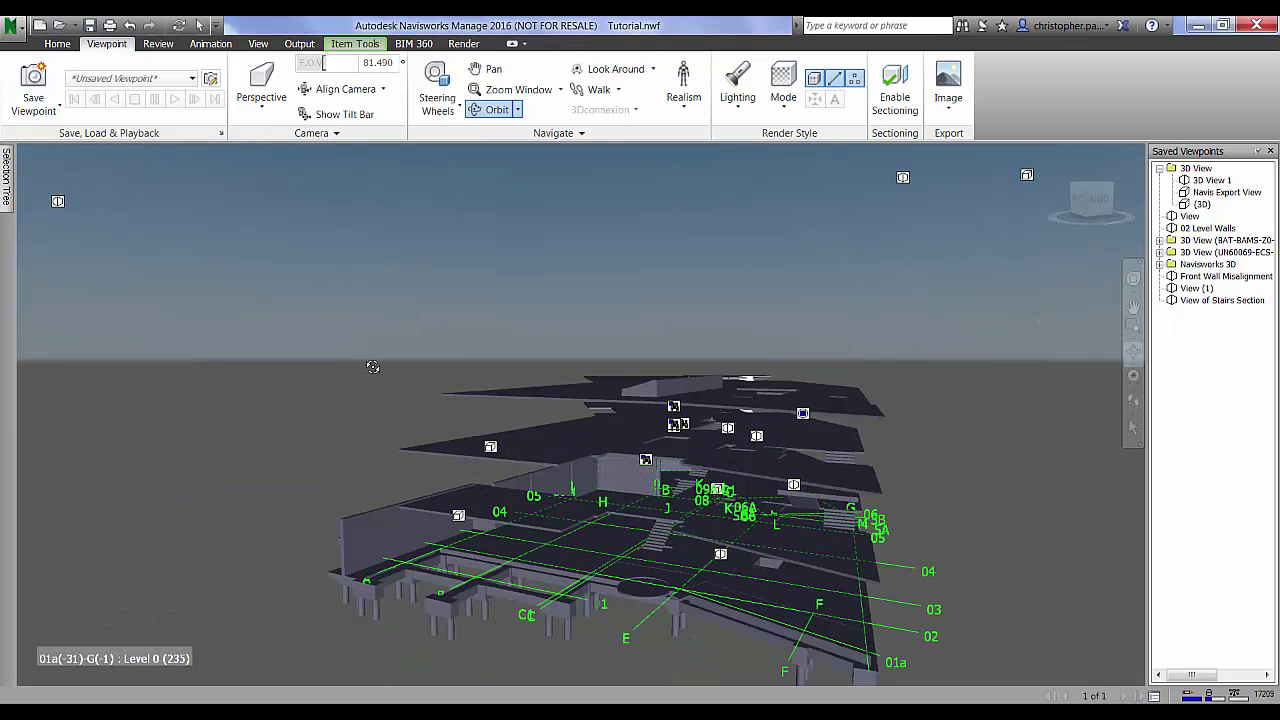
pyautogui.click(57, 43)
pyautogui.click(198, 85)
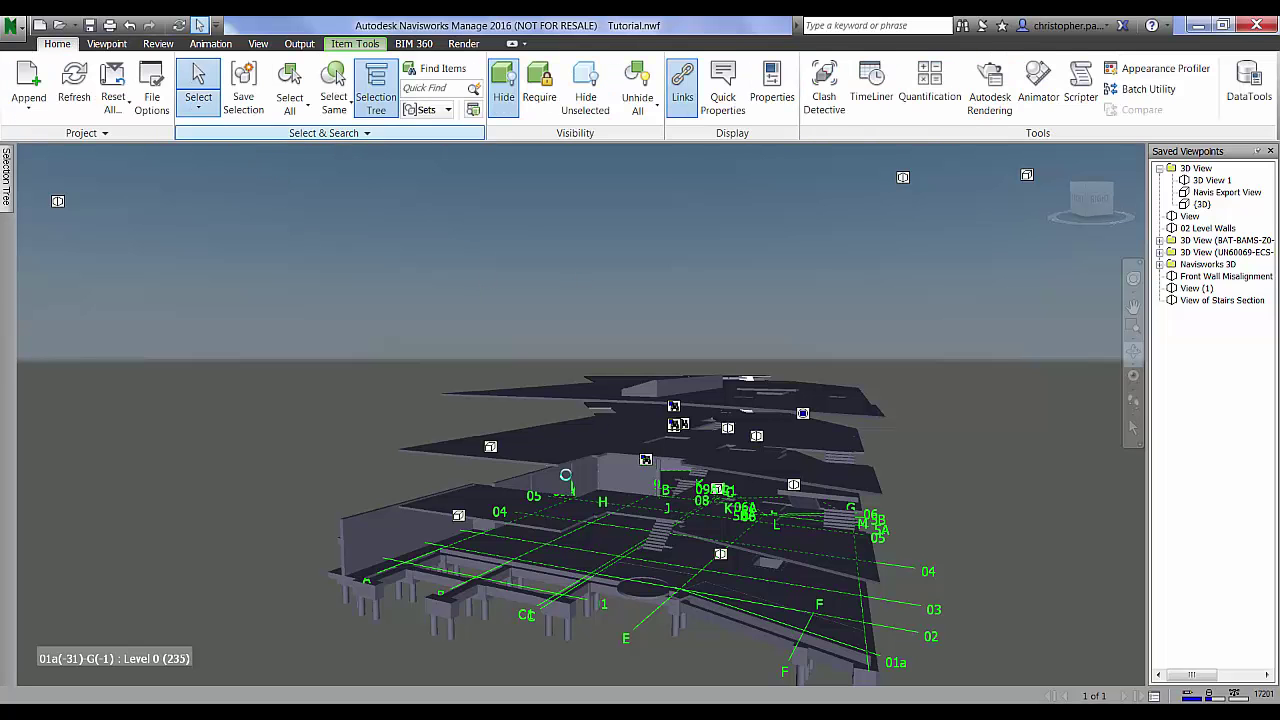
pyautogui.click(850, 630)
pyautogui.keyDown('shift'); pyautogui.moveTo(922, 643); pyautogui.dragTo(860, 602, button='middle'); pyautogui.keyUp('shift')
pyautogui.click(913, 572)
# Unhide the Bradford ATC 4D point cloud and clear the selection
pyautogui.moveTo(8, 180)
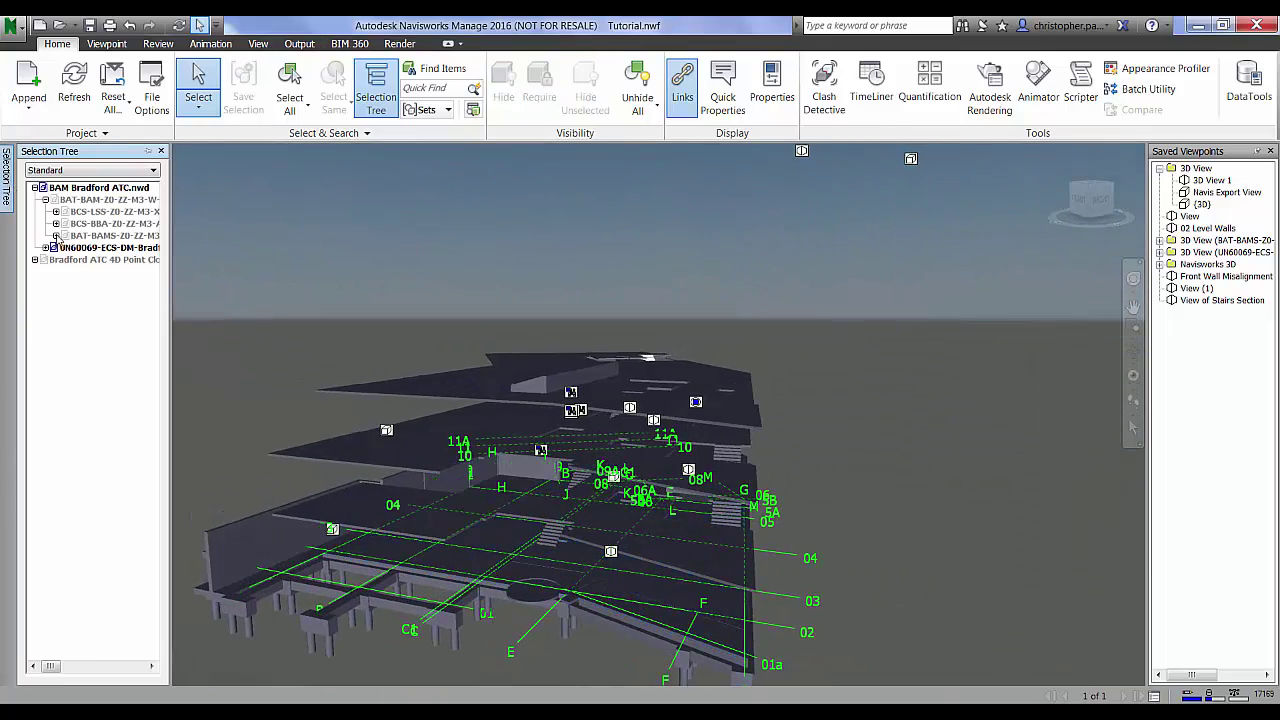
pyautogui.click(68, 259)
pyautogui.rightClick(68, 259)
pyautogui.click(114, 477)
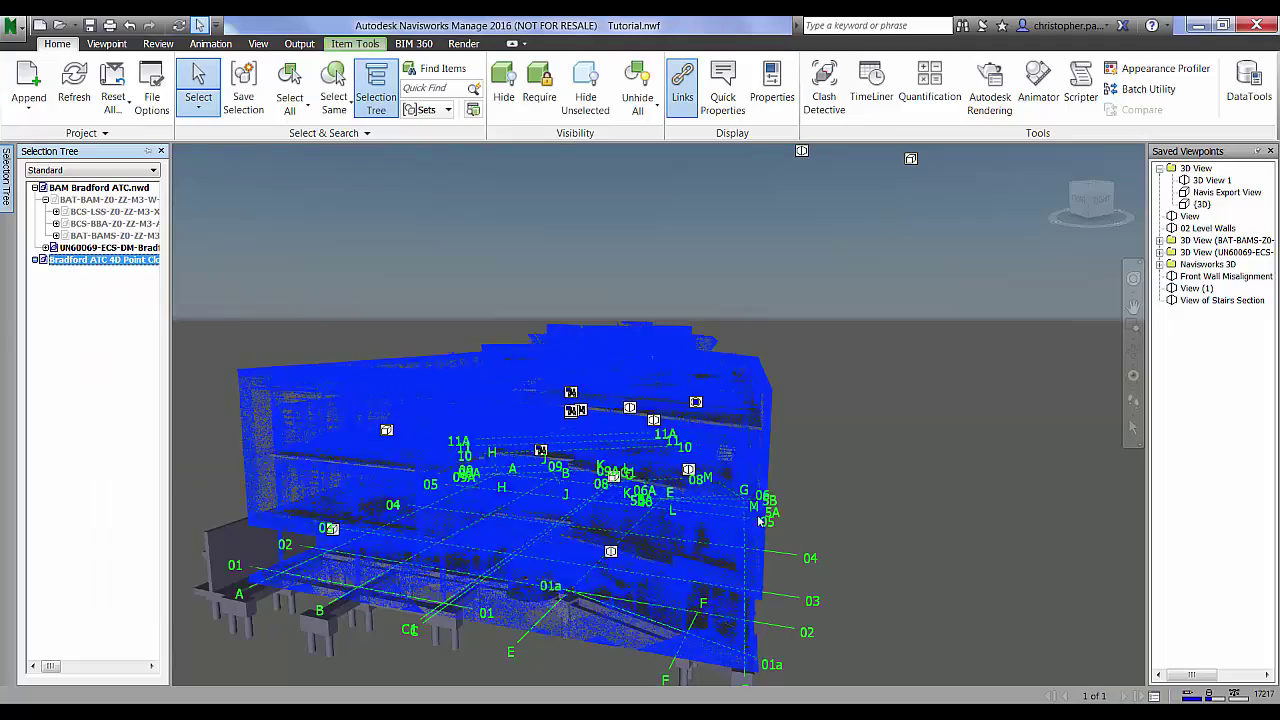
pyautogui.click(842, 526)
# Bring the view through the main entrance to the ground-floor staircase and activate Walk navigation
pyautogui.scroll(6, 548, 562)
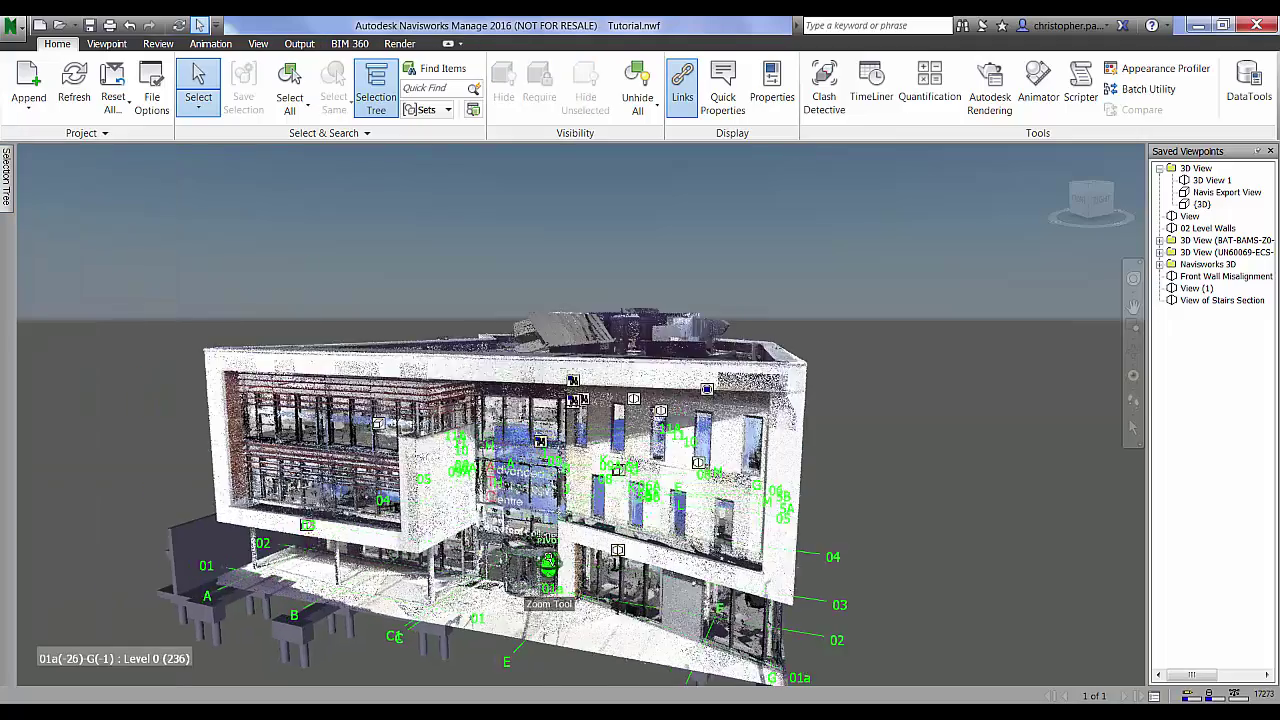
pyautogui.scroll(8, 548, 562)
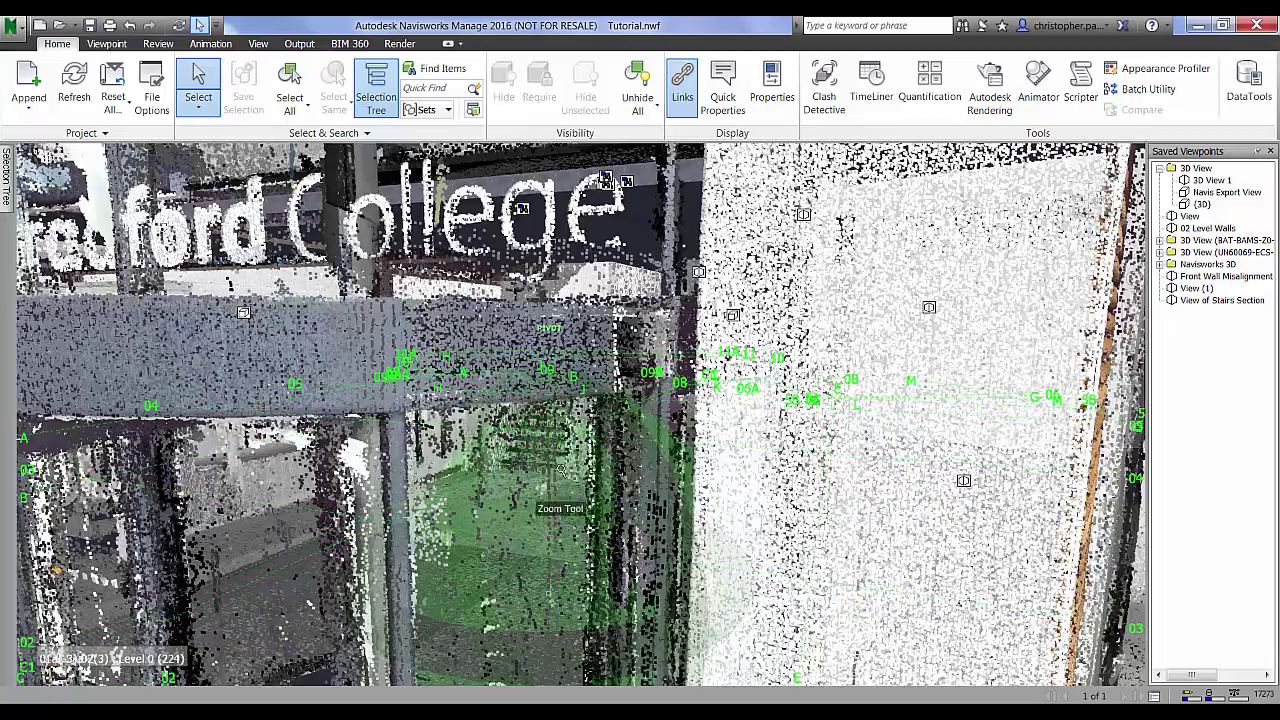
pyautogui.scroll(8, 578, 457)
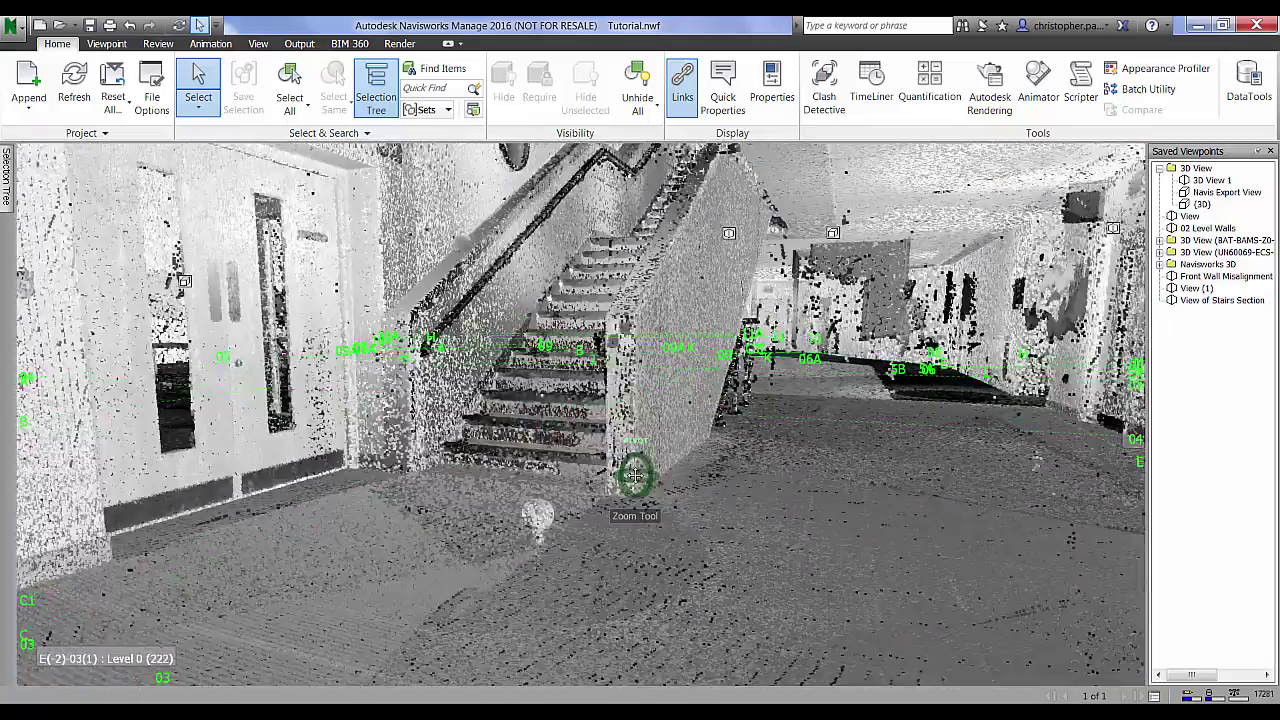
pyautogui.scroll(3, 634, 477)
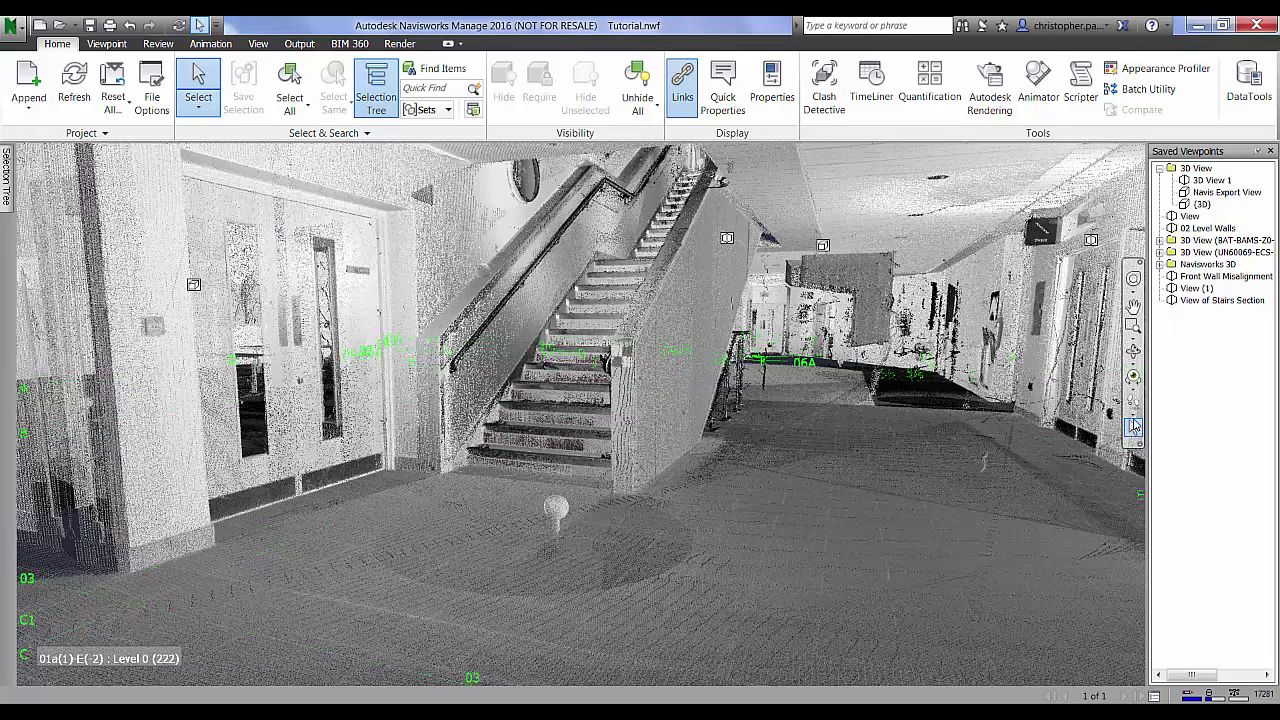
pyautogui.click(1134, 424)
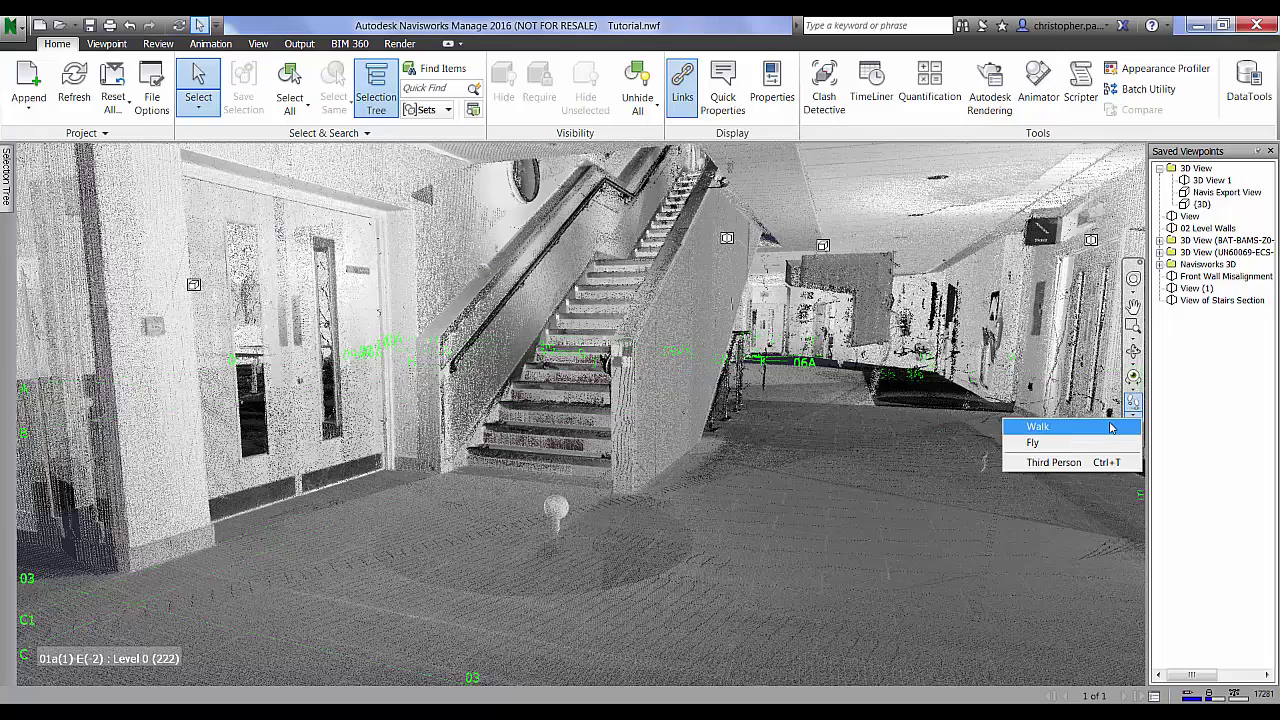
pyautogui.click(1037, 426)
# Turn on the Third Person avatar and walk it through the scanned ground-floor lobby past the staircase
pyautogui.click(1134, 420)
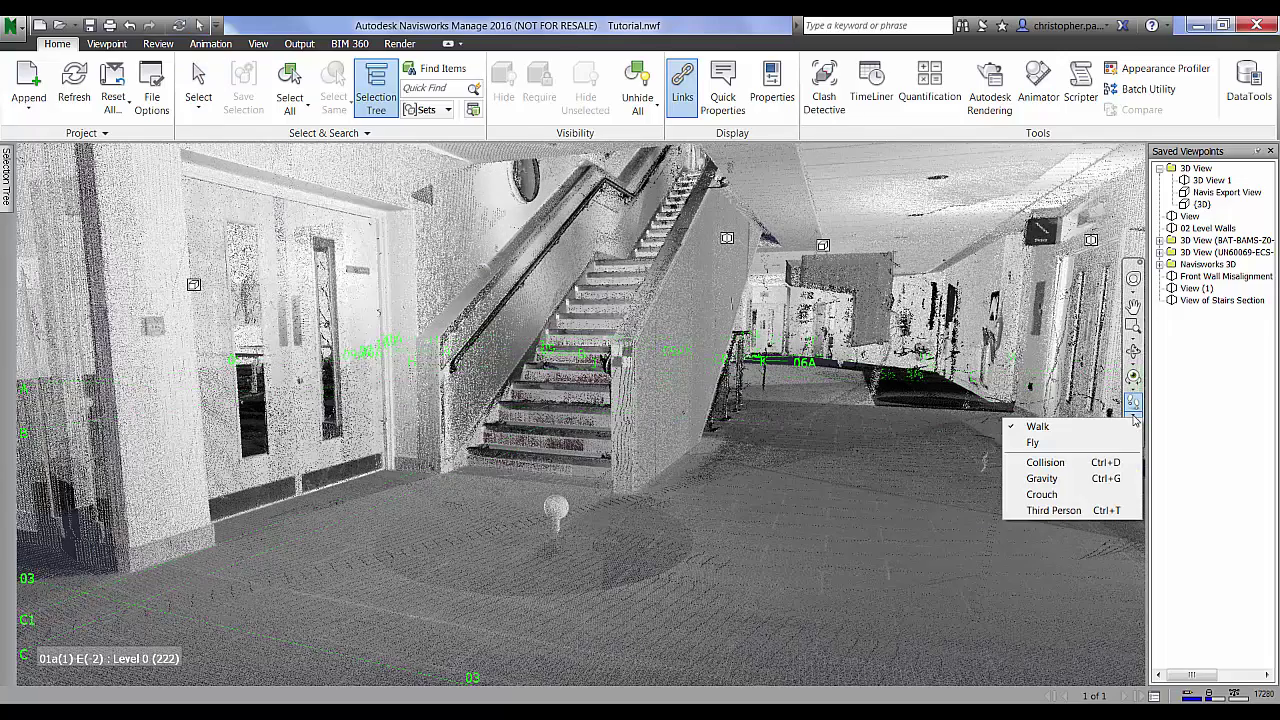
pyautogui.click(1060, 511)
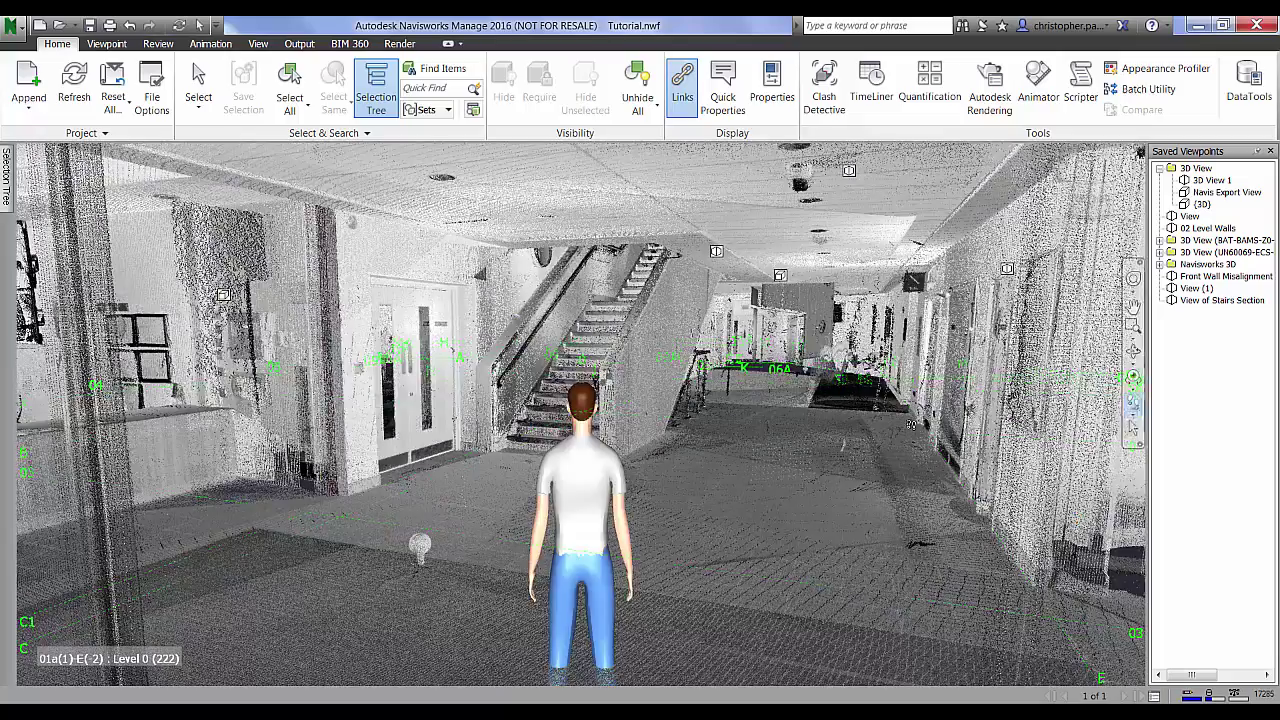
pyautogui.moveTo(899, 419); pyautogui.dragTo(904, 408)
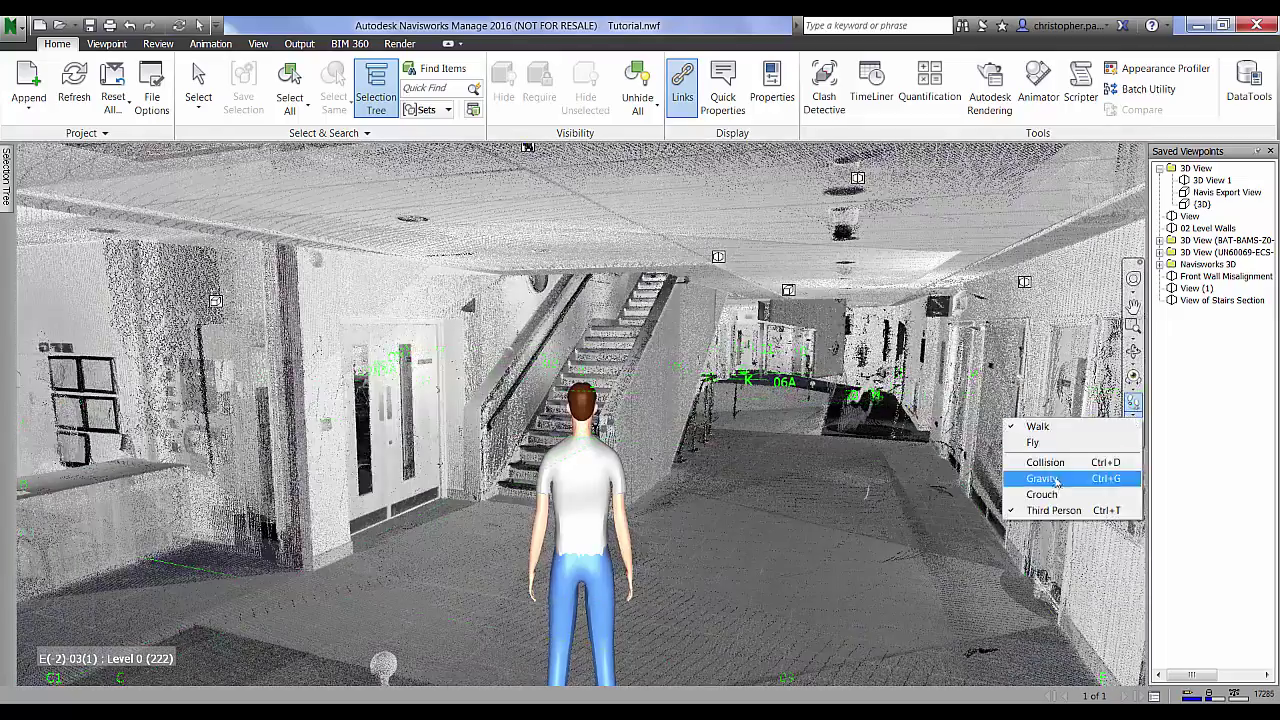
pyautogui.moveTo(858, 516); pyautogui.dragTo(913, 494)
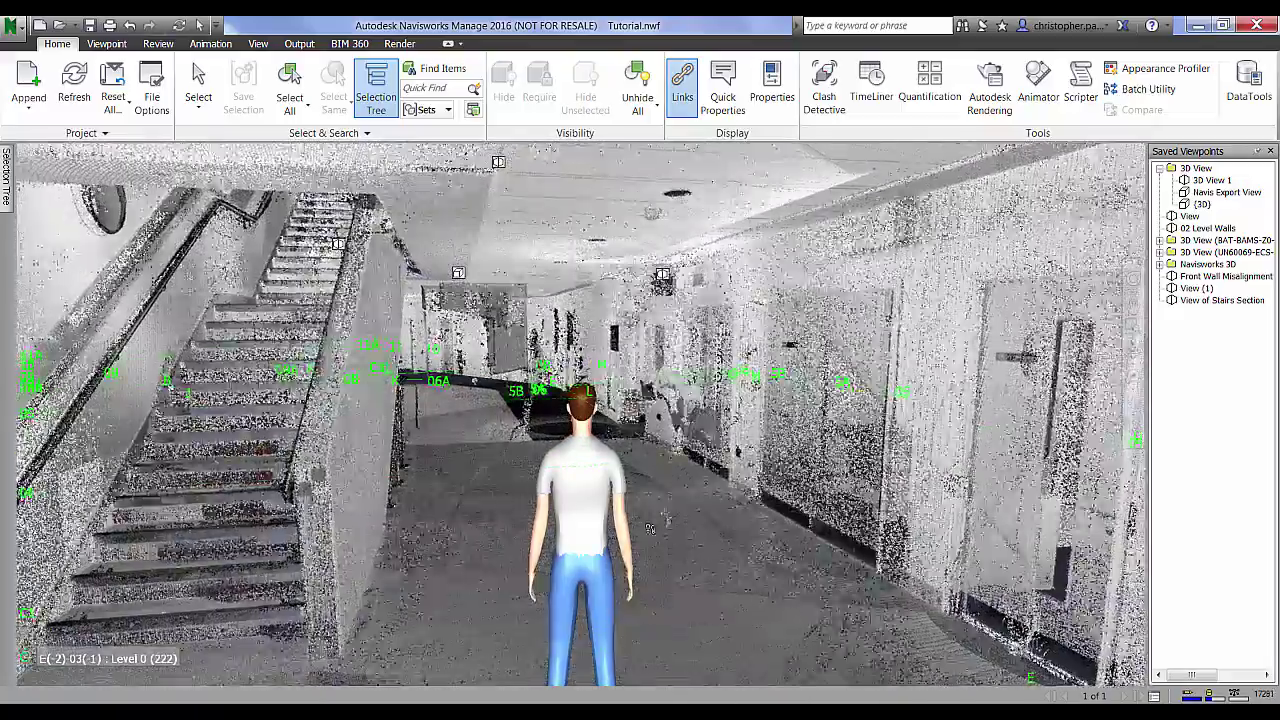
# Walk the avatar along the scanned ground-floor corridor and through the doorway into the large room with tables and chairs
pyautogui.moveTo(648, 528); pyautogui.dragTo(623, 519)
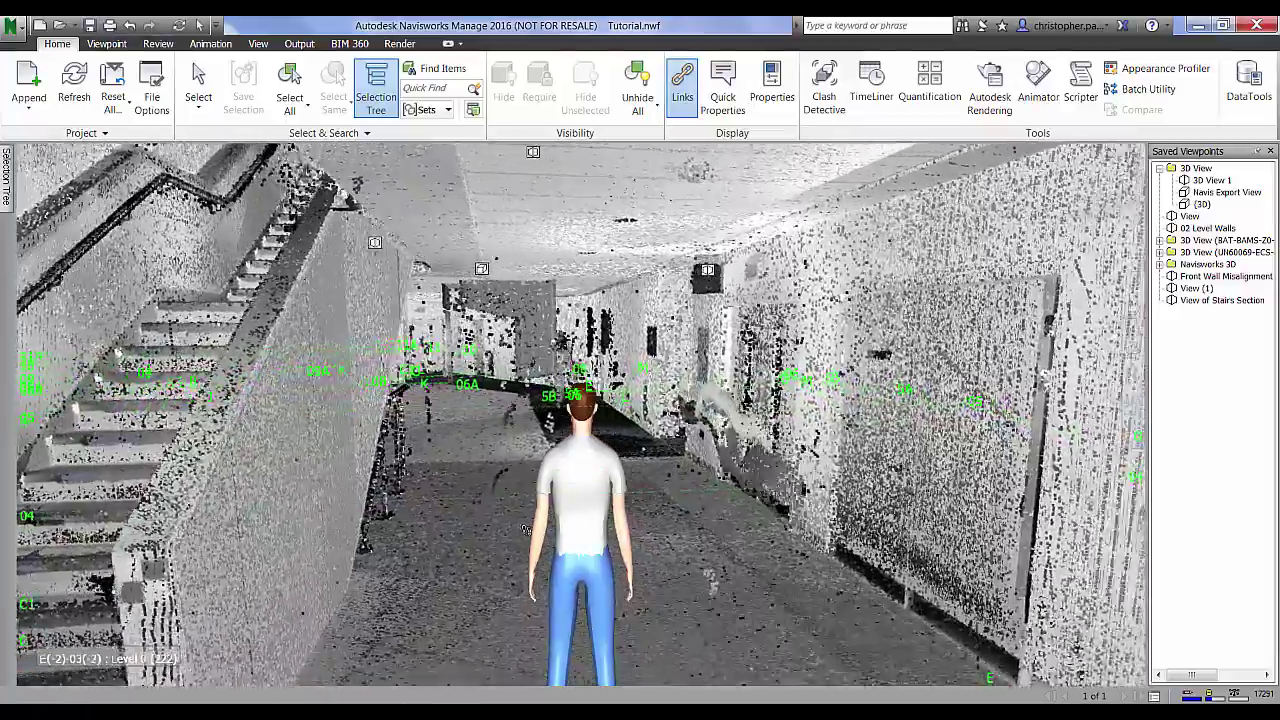
pyautogui.moveTo(525, 530); pyautogui.dragTo(537, 513)
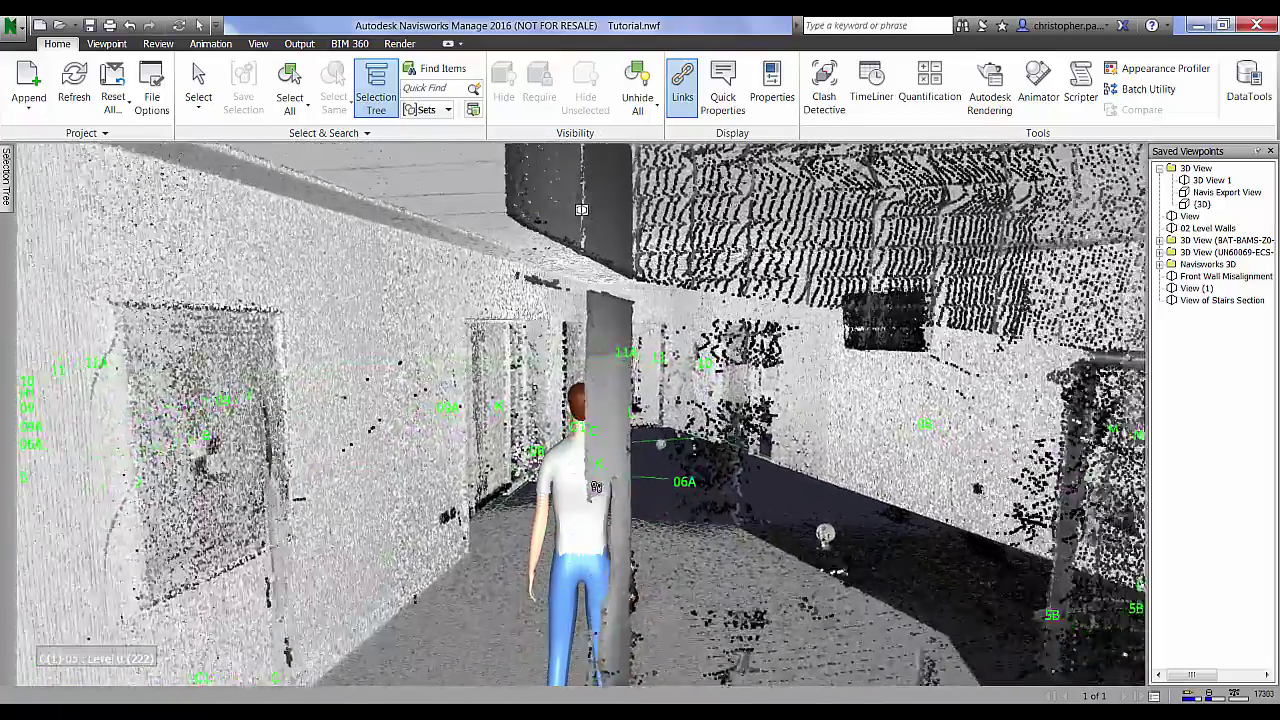
pyautogui.moveTo(595, 487); pyautogui.dragTo(592, 486)
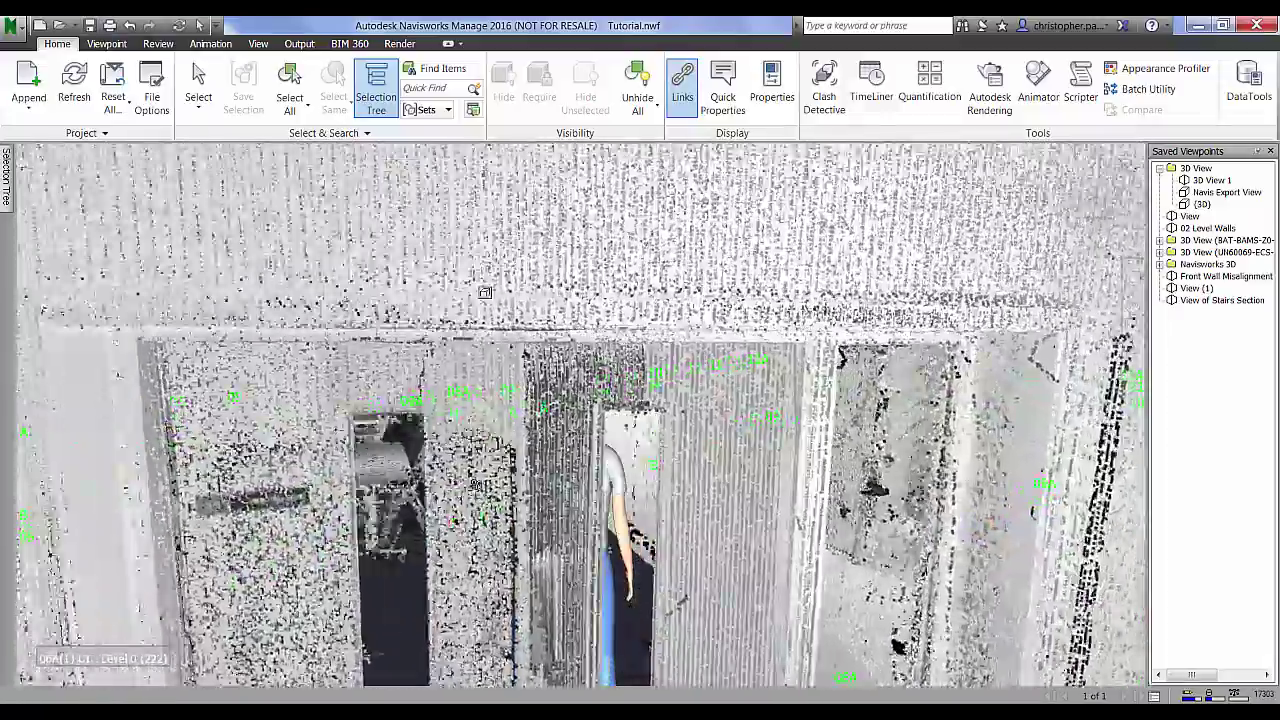
pyautogui.moveTo(484, 292); pyautogui.dragTo(610, 293)
pyautogui.moveTo(555, 484); pyautogui.dragTo(725, 497)
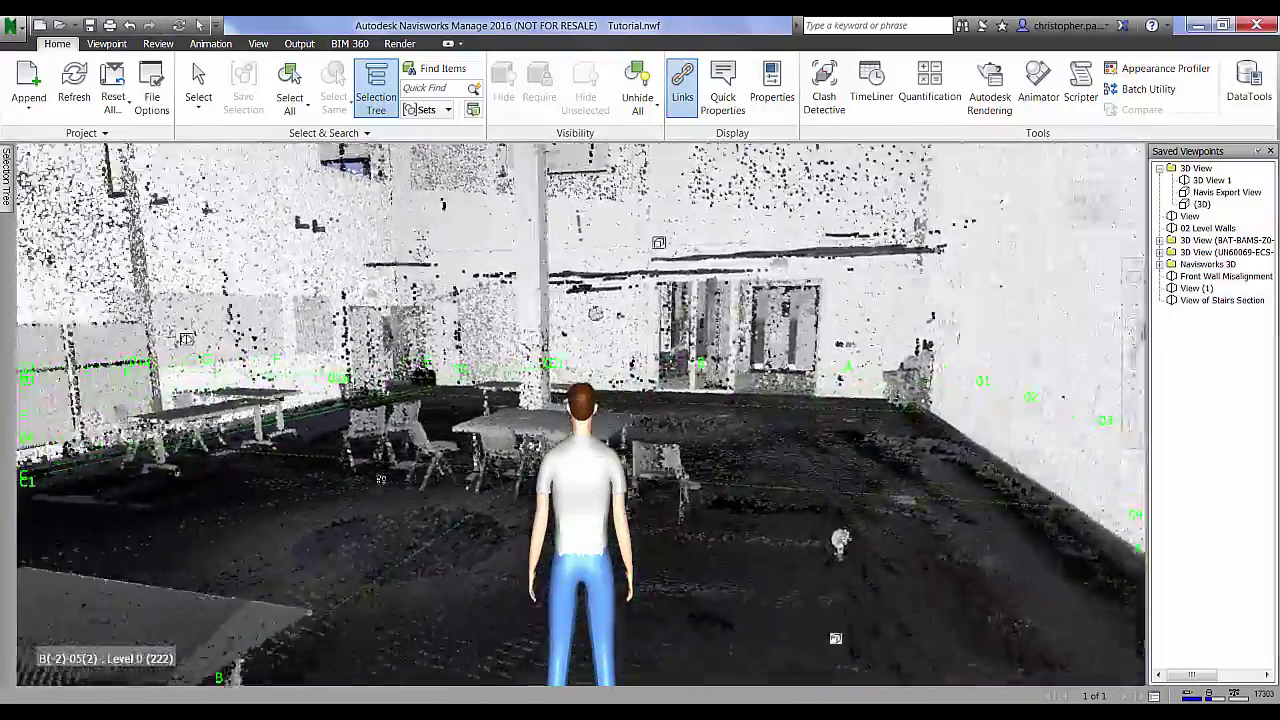
# Walk the avatar back to the ground-floor staircase and up the stairs to the upper-floor landing
pyautogui.moveTo(380, 479); pyautogui.dragTo(432, 474)
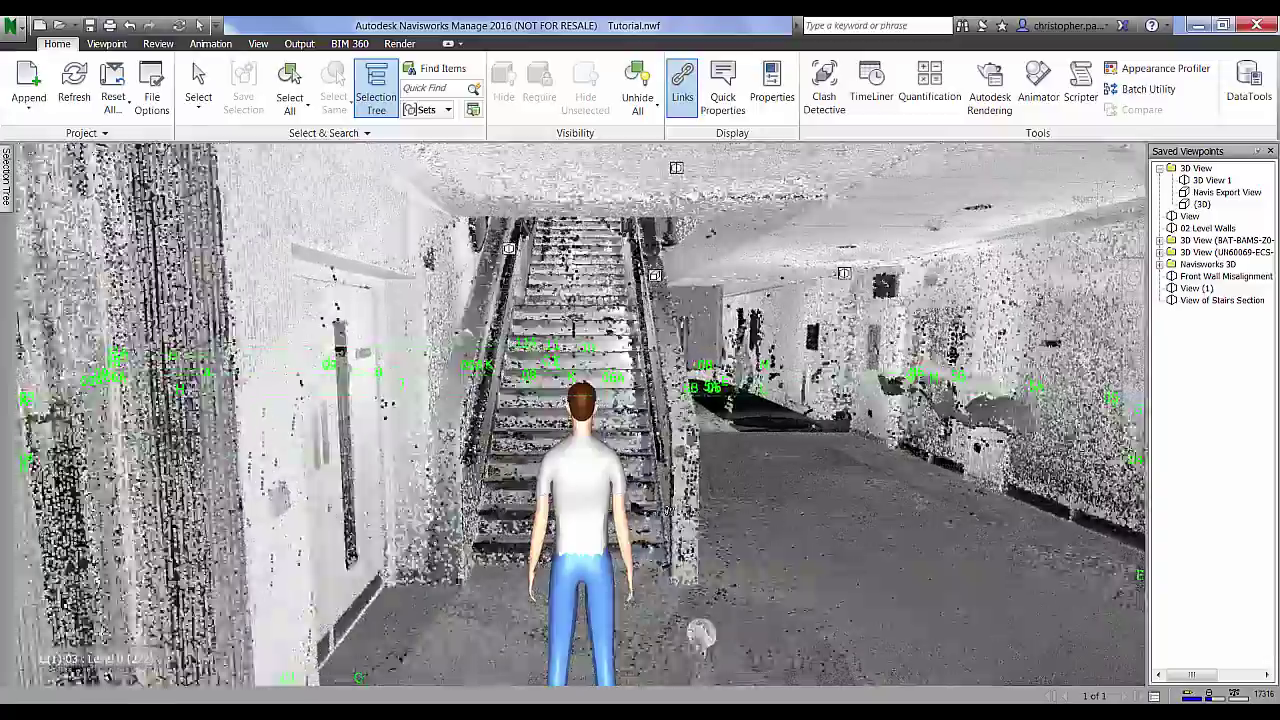
pyautogui.moveTo(667, 511); pyautogui.dragTo(680, 497)
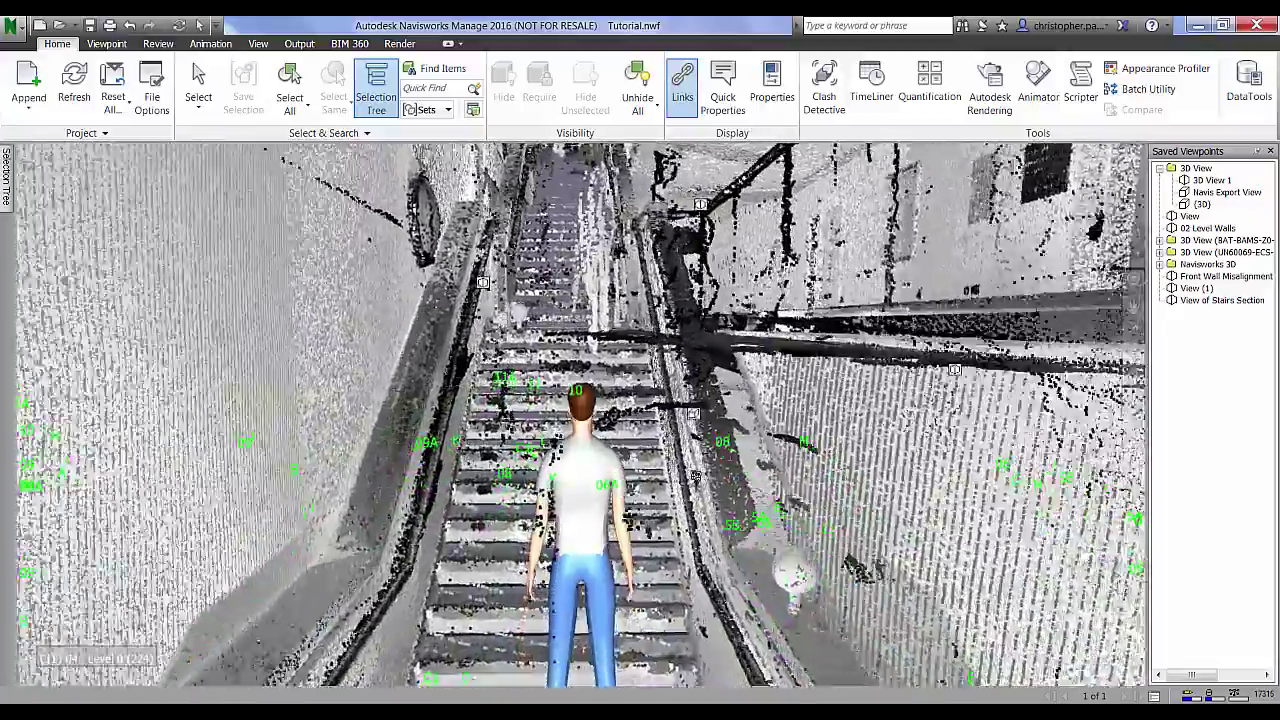
pyautogui.moveTo(694, 477); pyautogui.dragTo(697, 474)
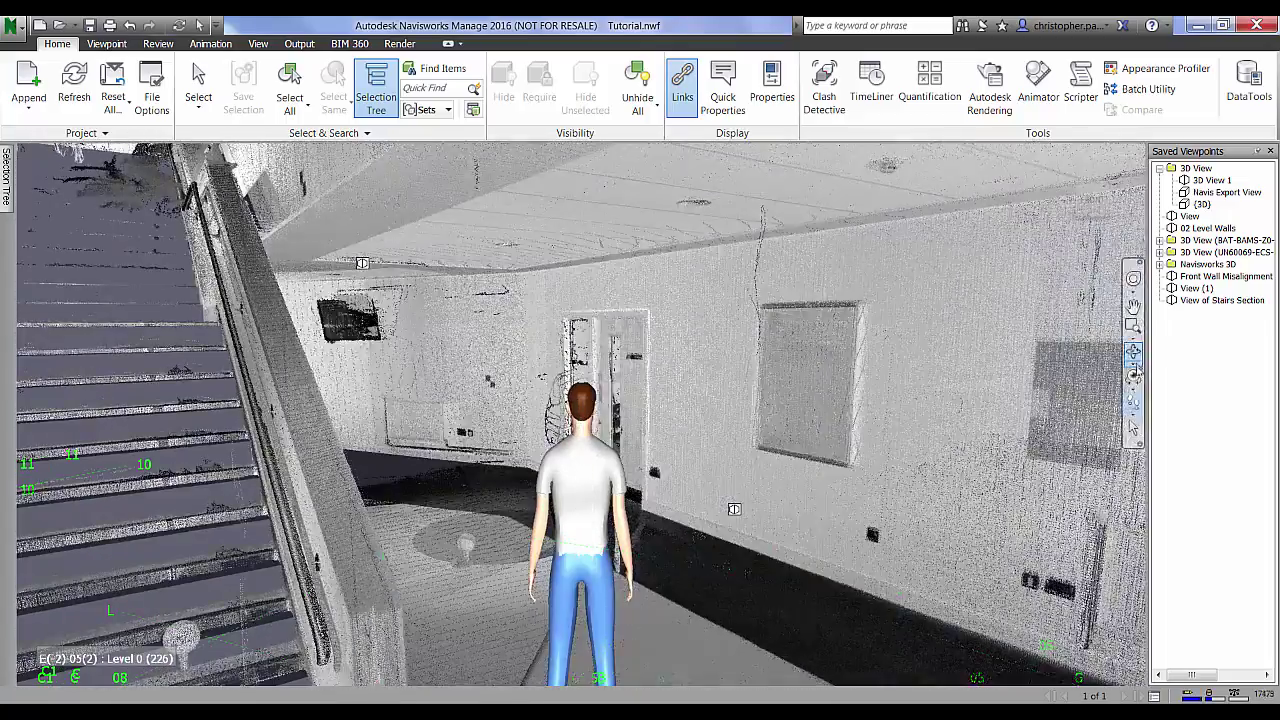
# Switch to Look Around navigation and examine the ceiling, walls and stairwell from the upper landing
pyautogui.click(1134, 395)
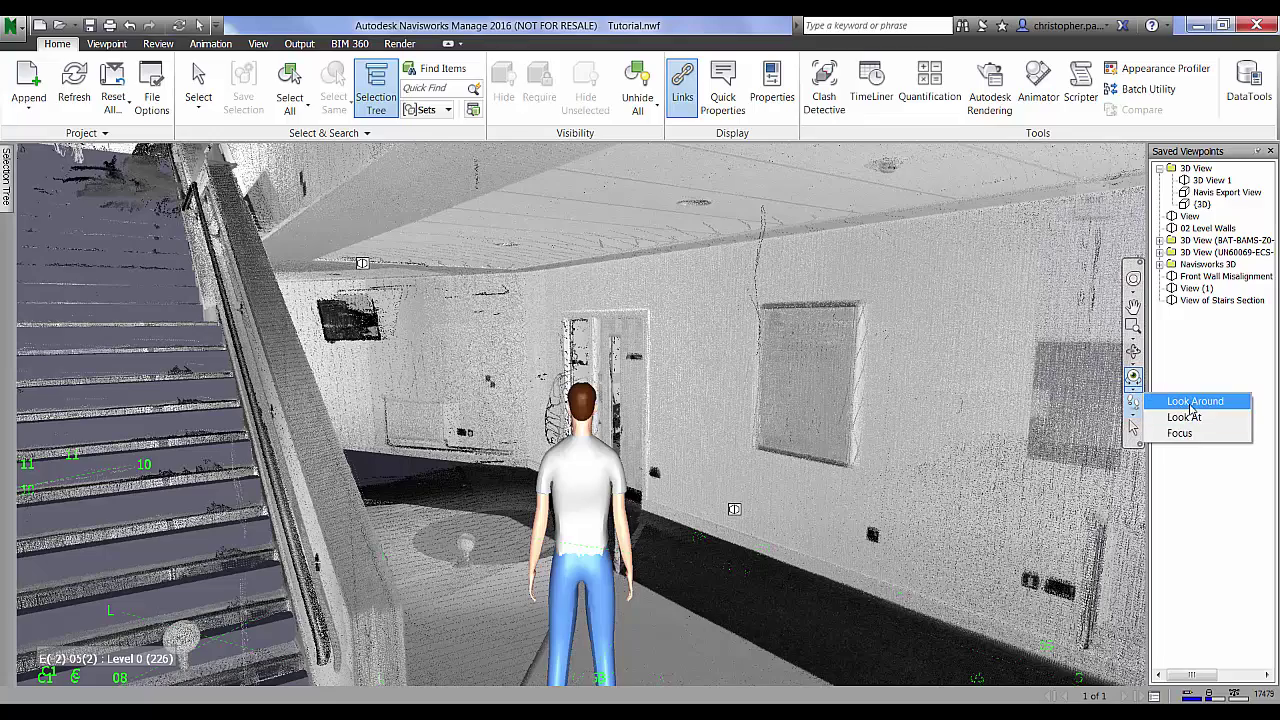
pyautogui.click(1192, 406)
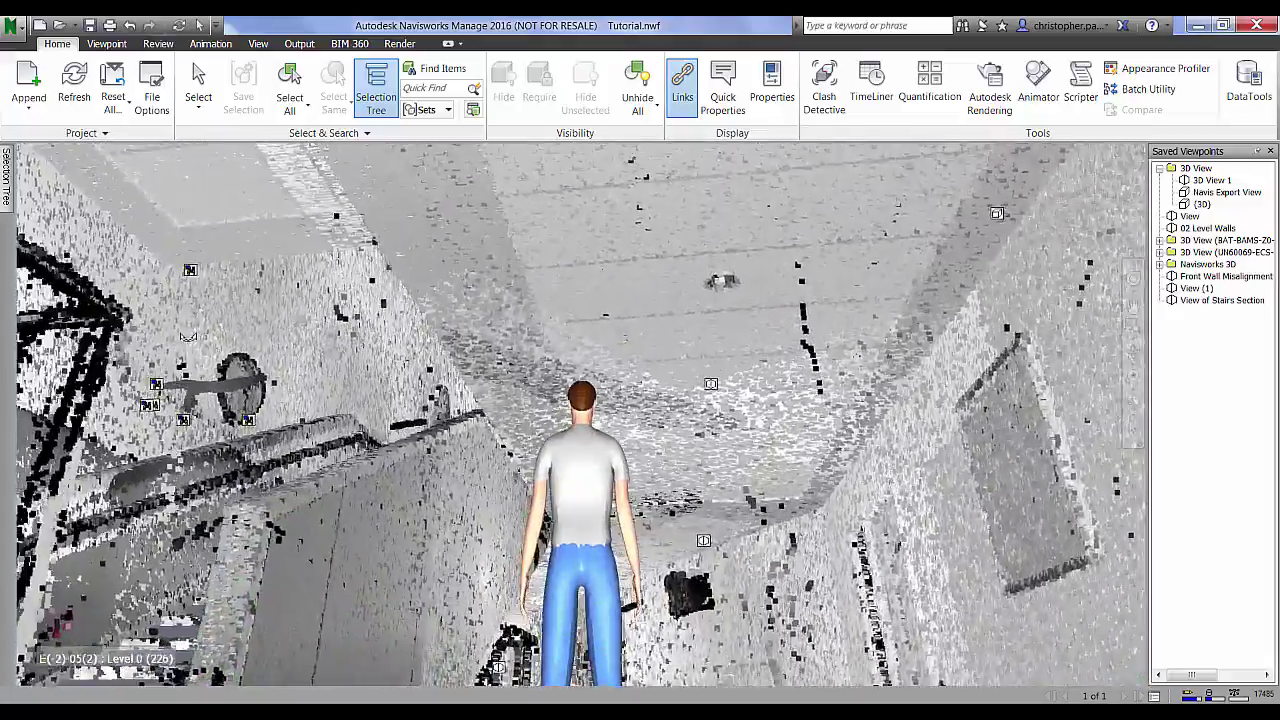
pyautogui.moveTo(188, 337); pyautogui.dragTo(1020, 418)
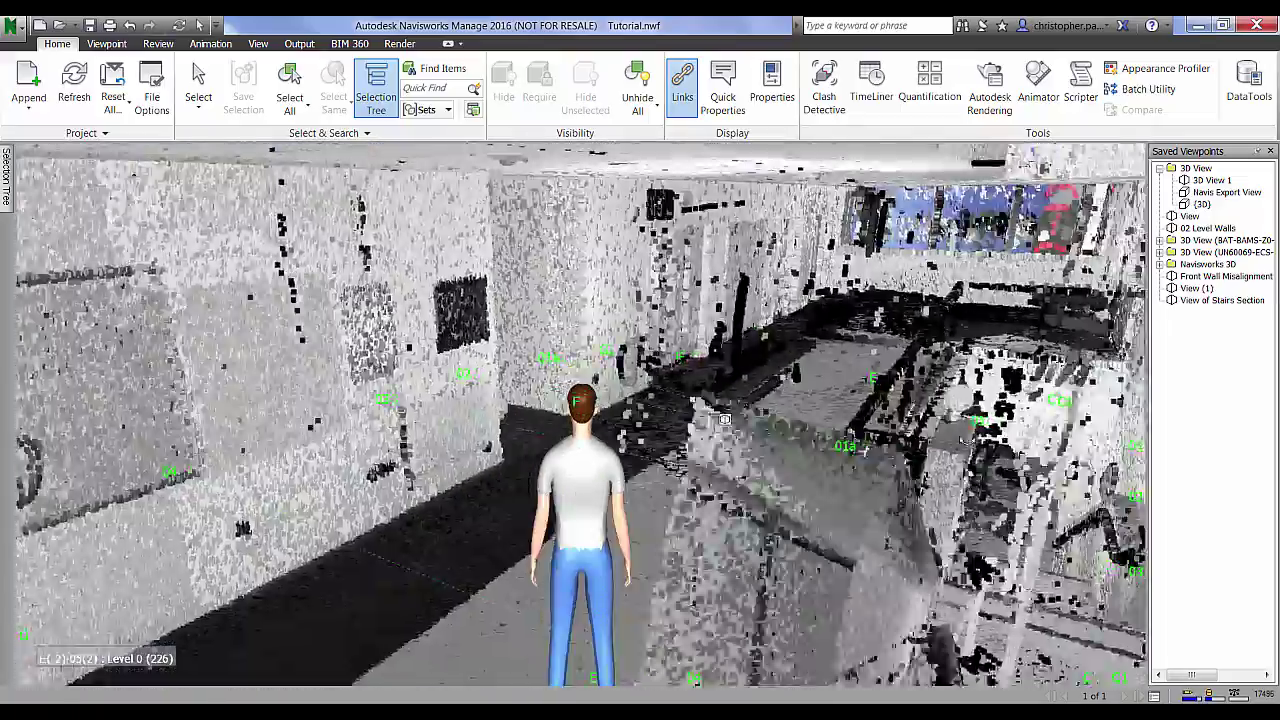